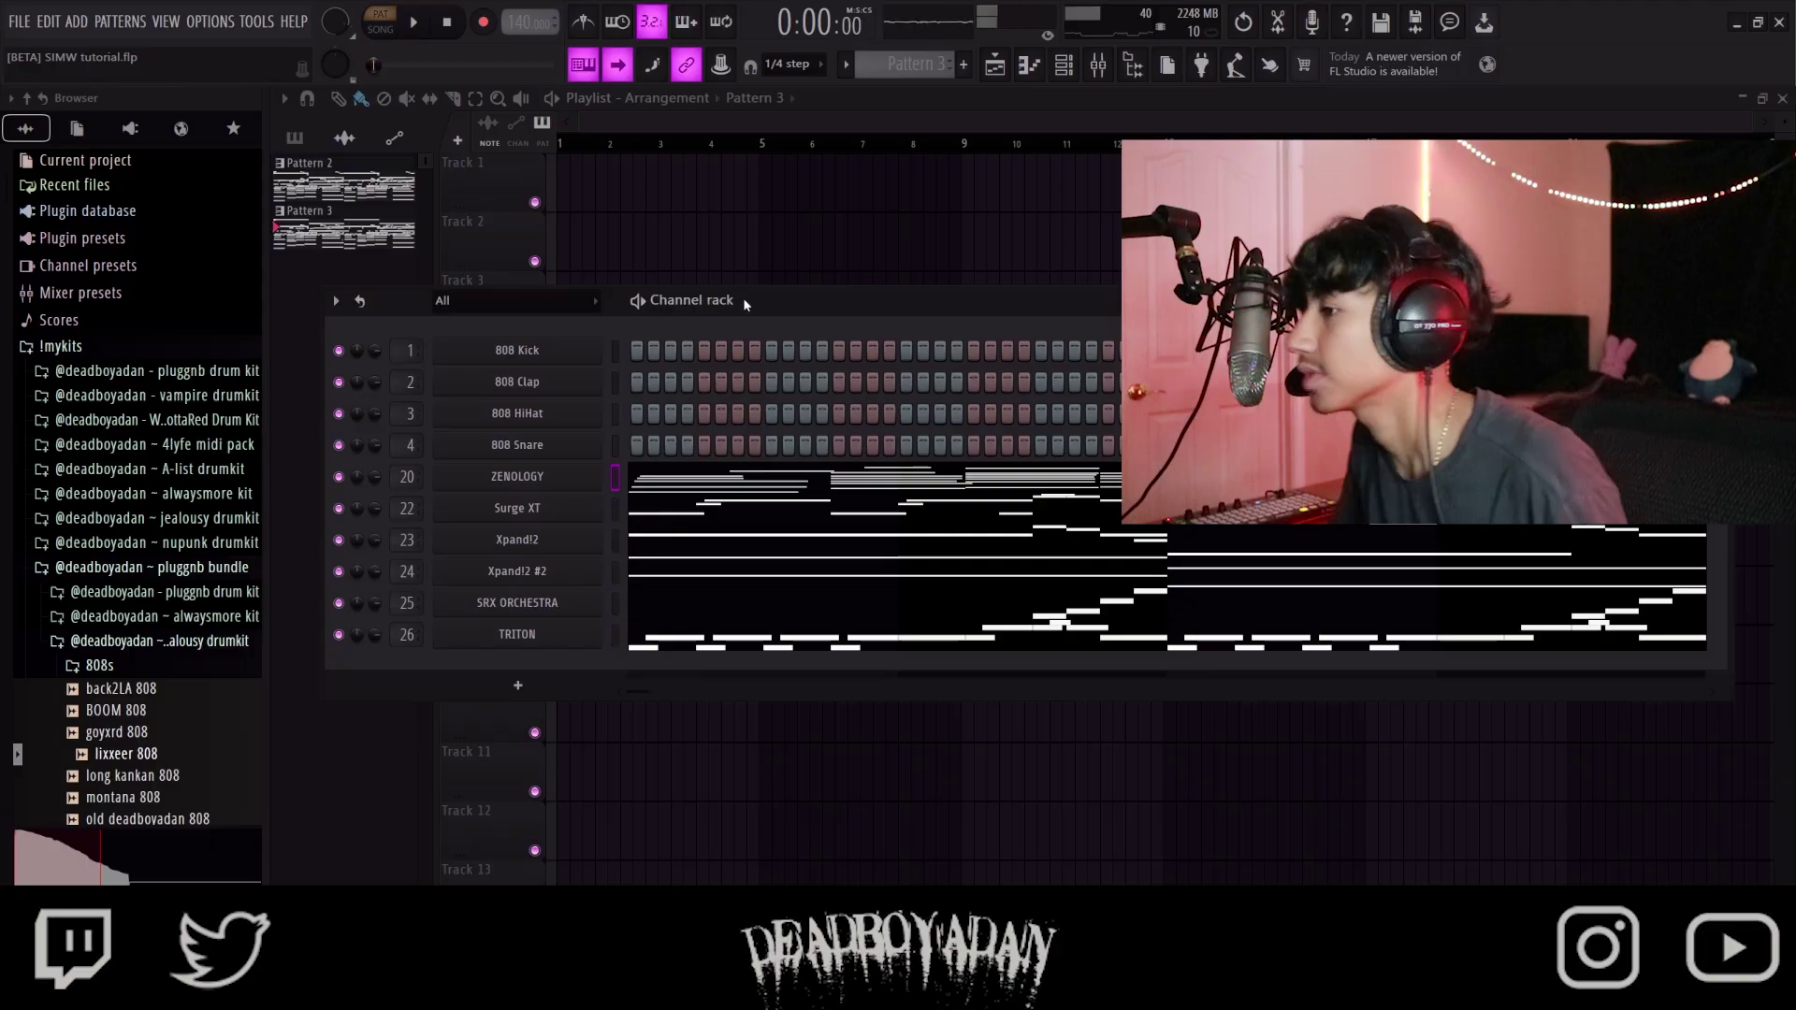
Step: Solo the ZENOLOGY channel, show its preset, and play its chords and melody in the piano roll
click(745, 278)
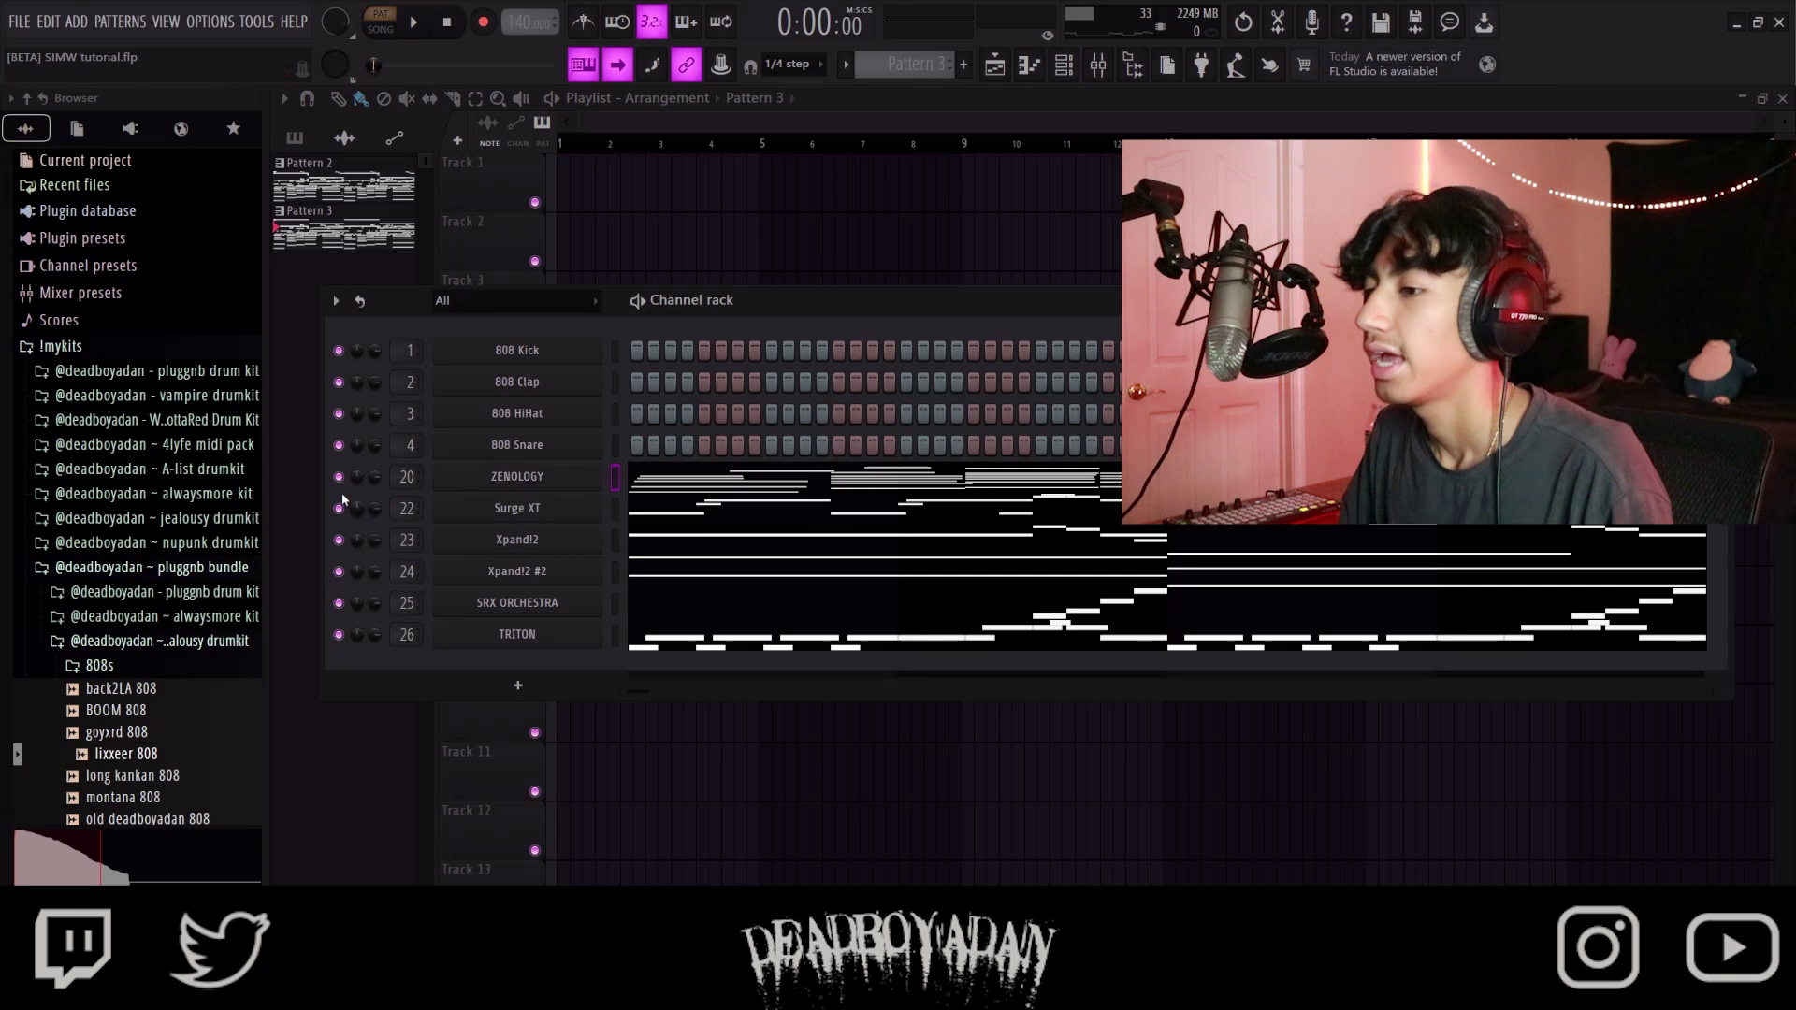
right_click(338, 476)
click(520, 479)
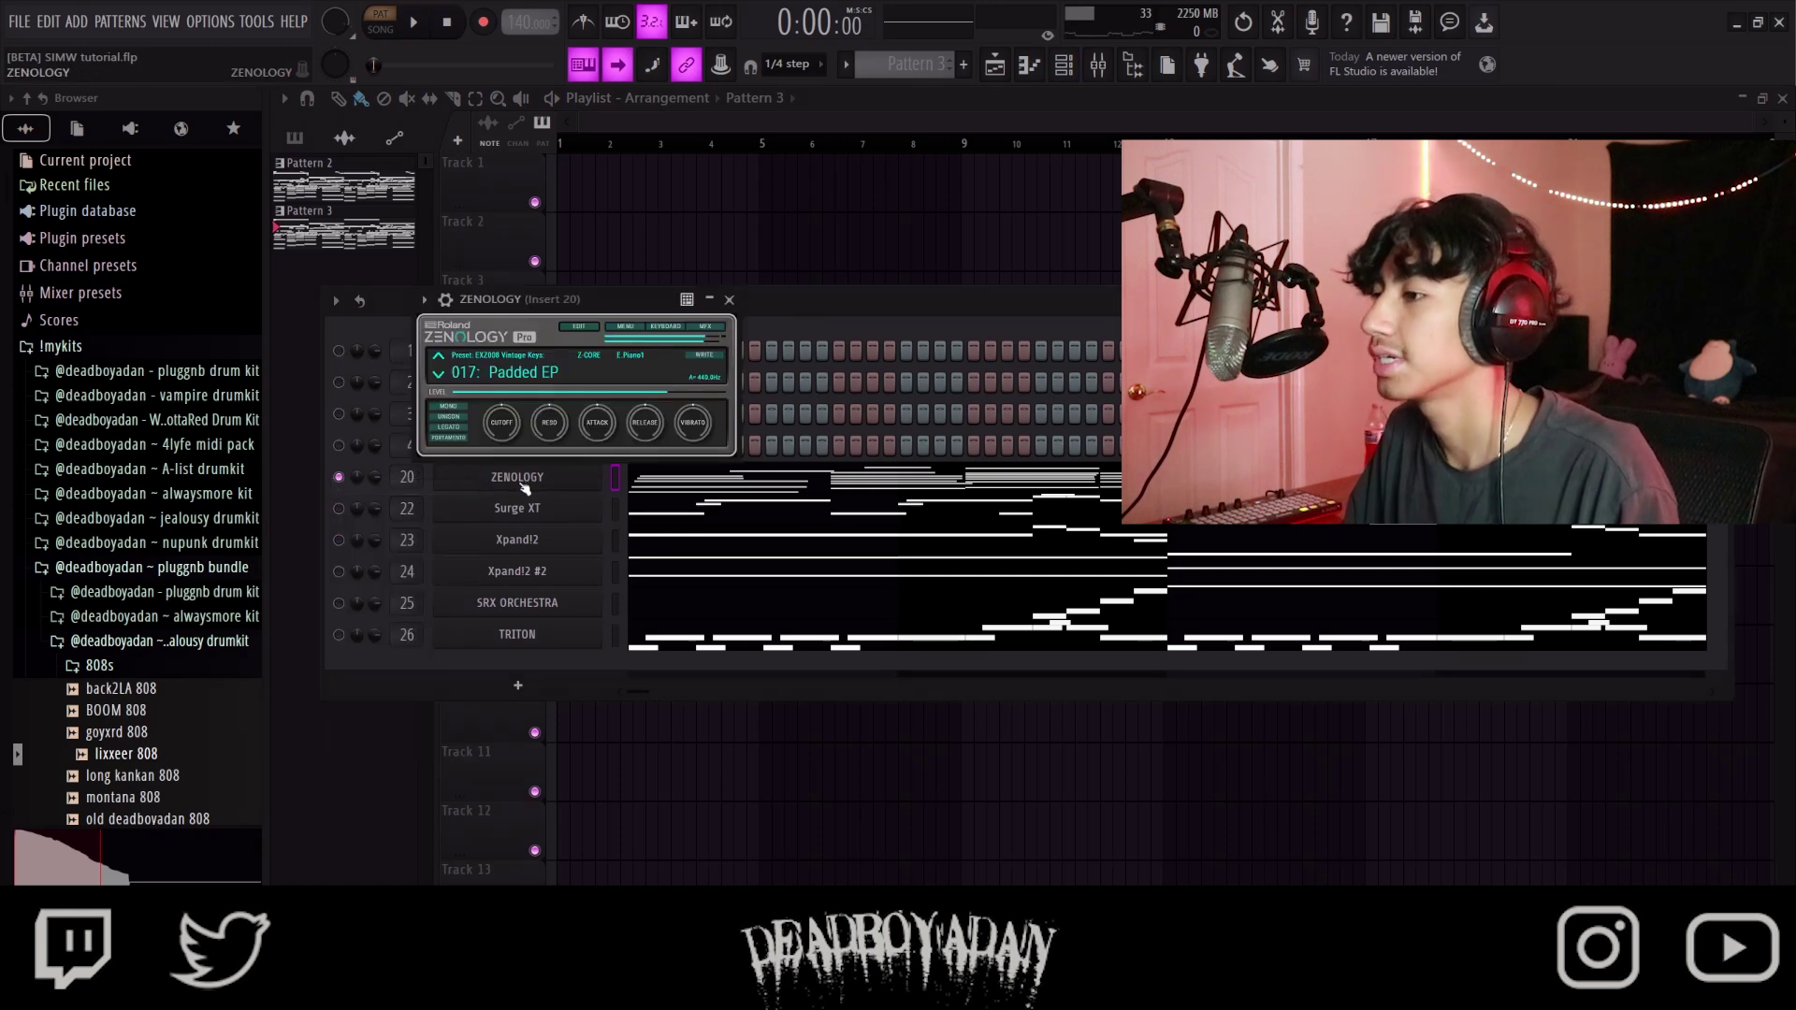
click(545, 382)
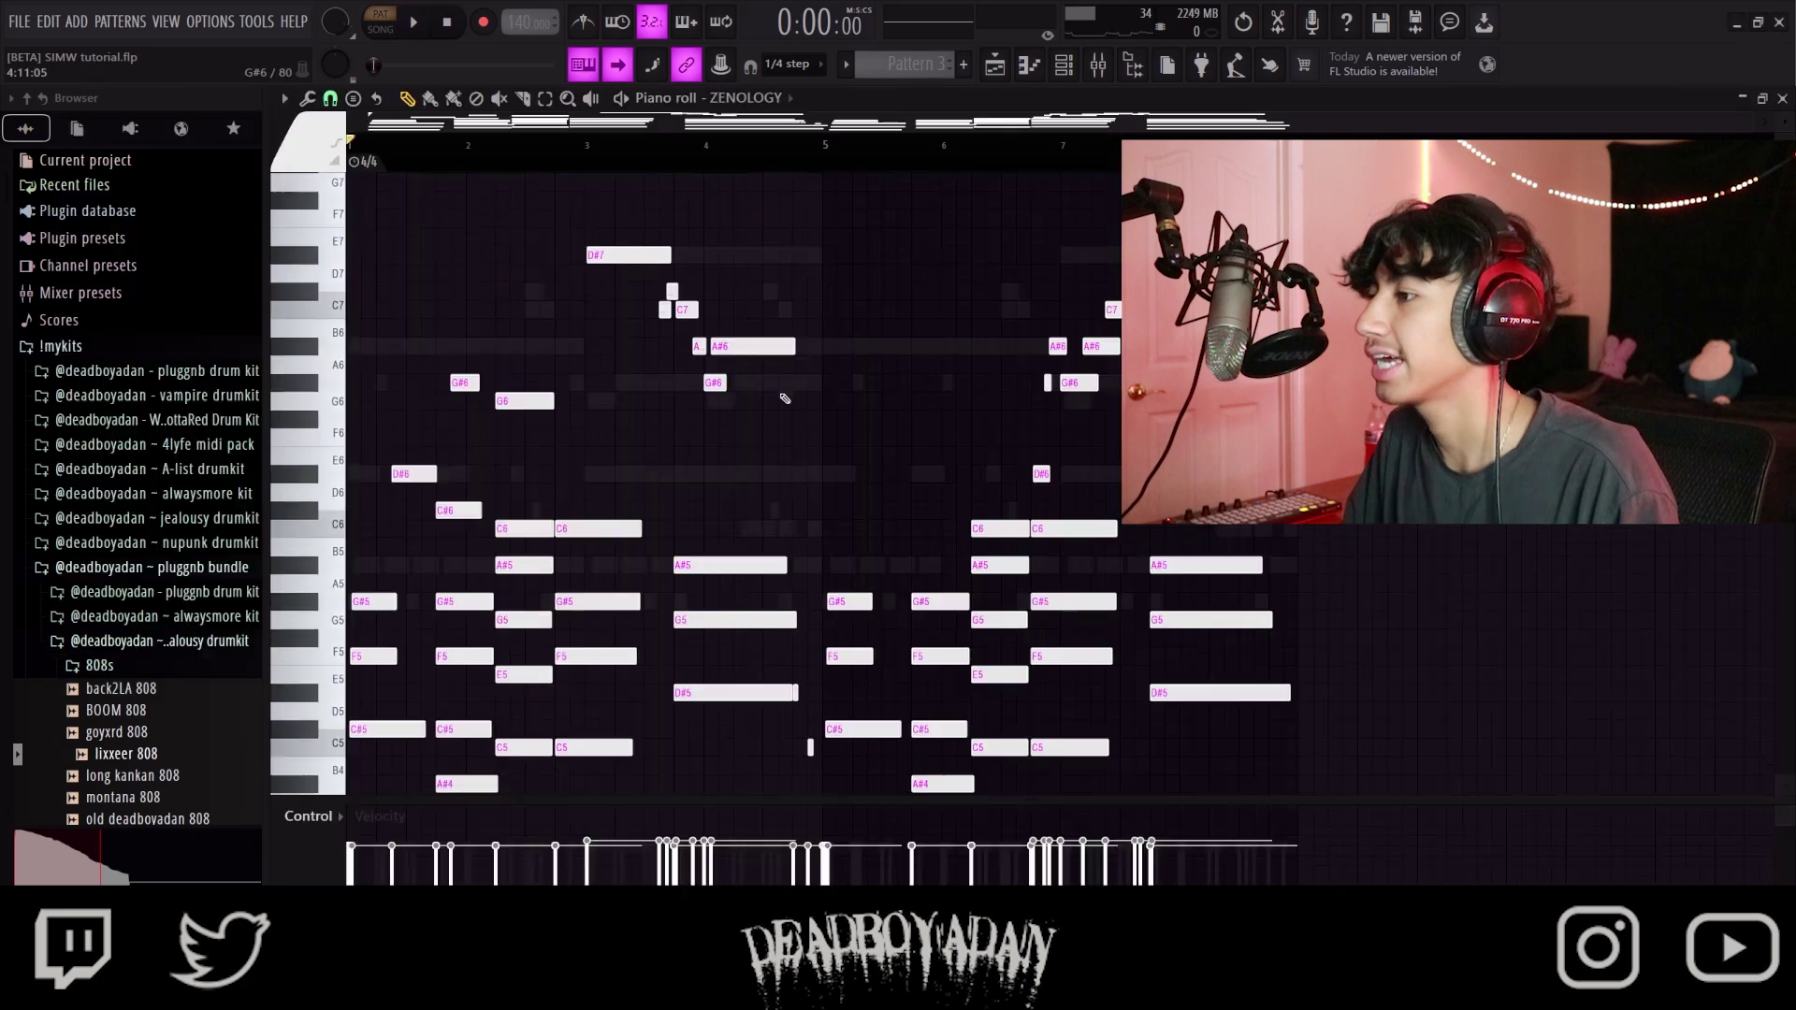
scroll(786, 396, down, 1)
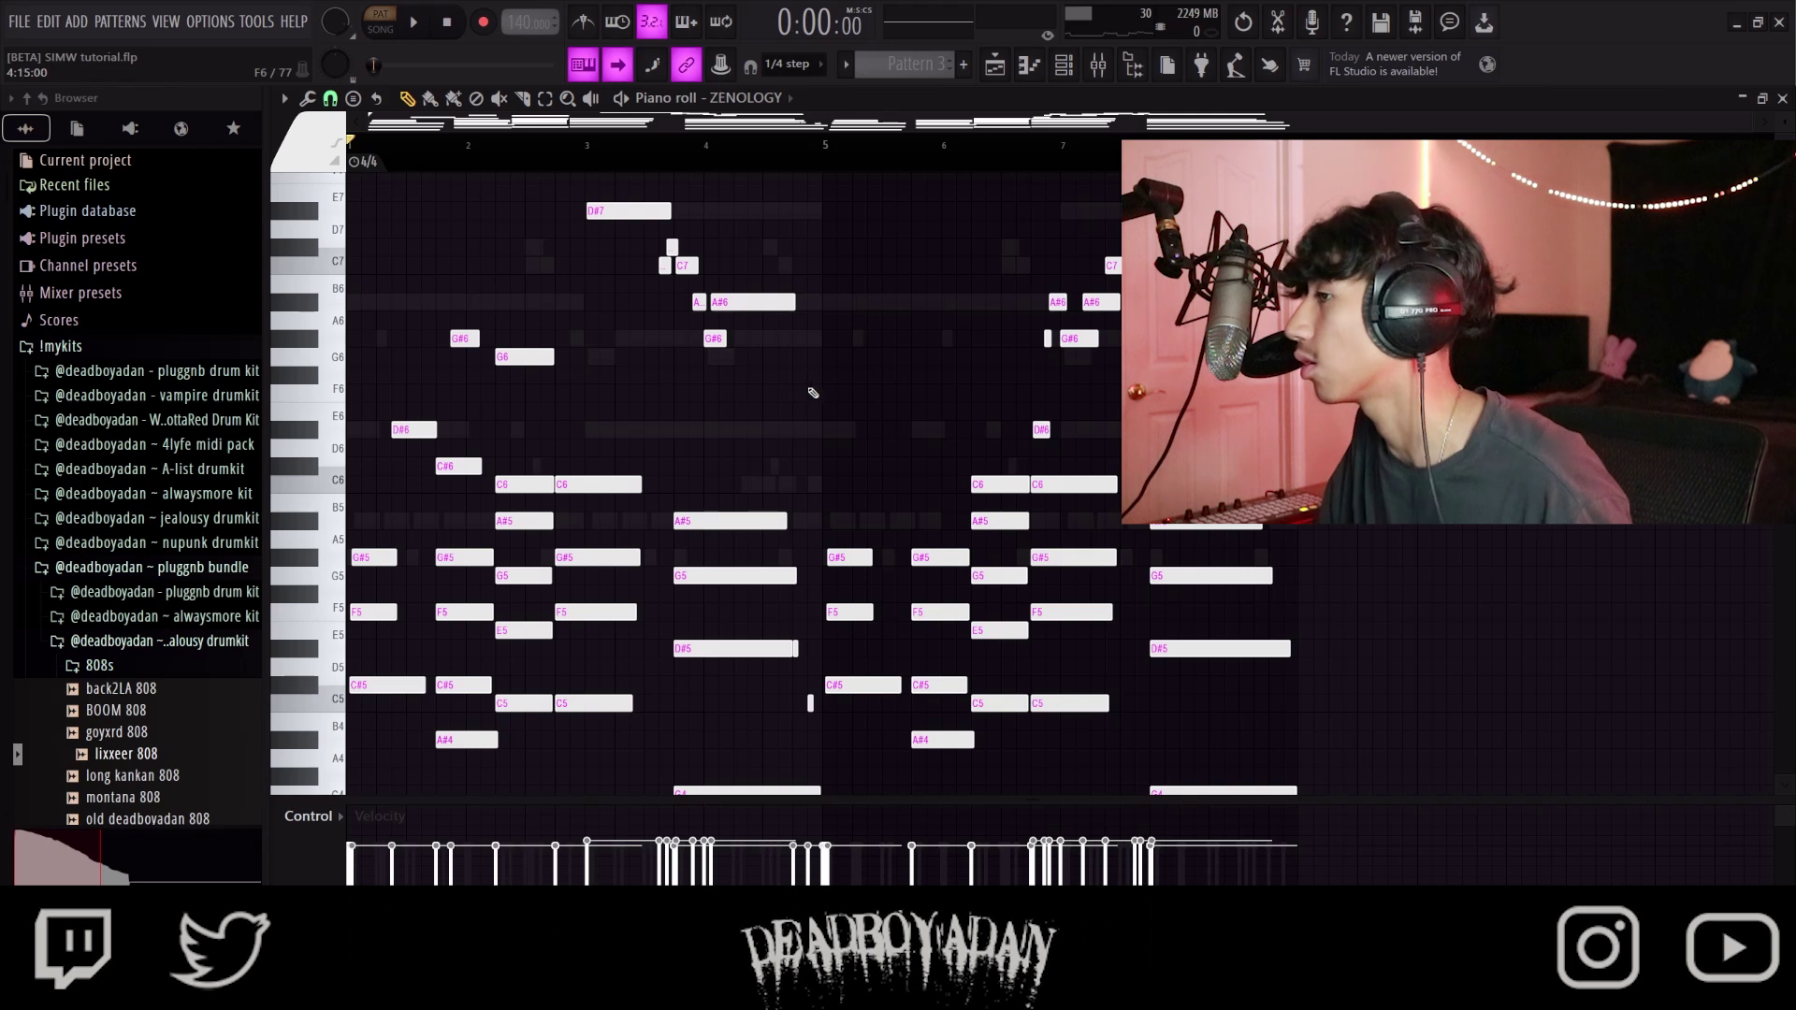
key(space)
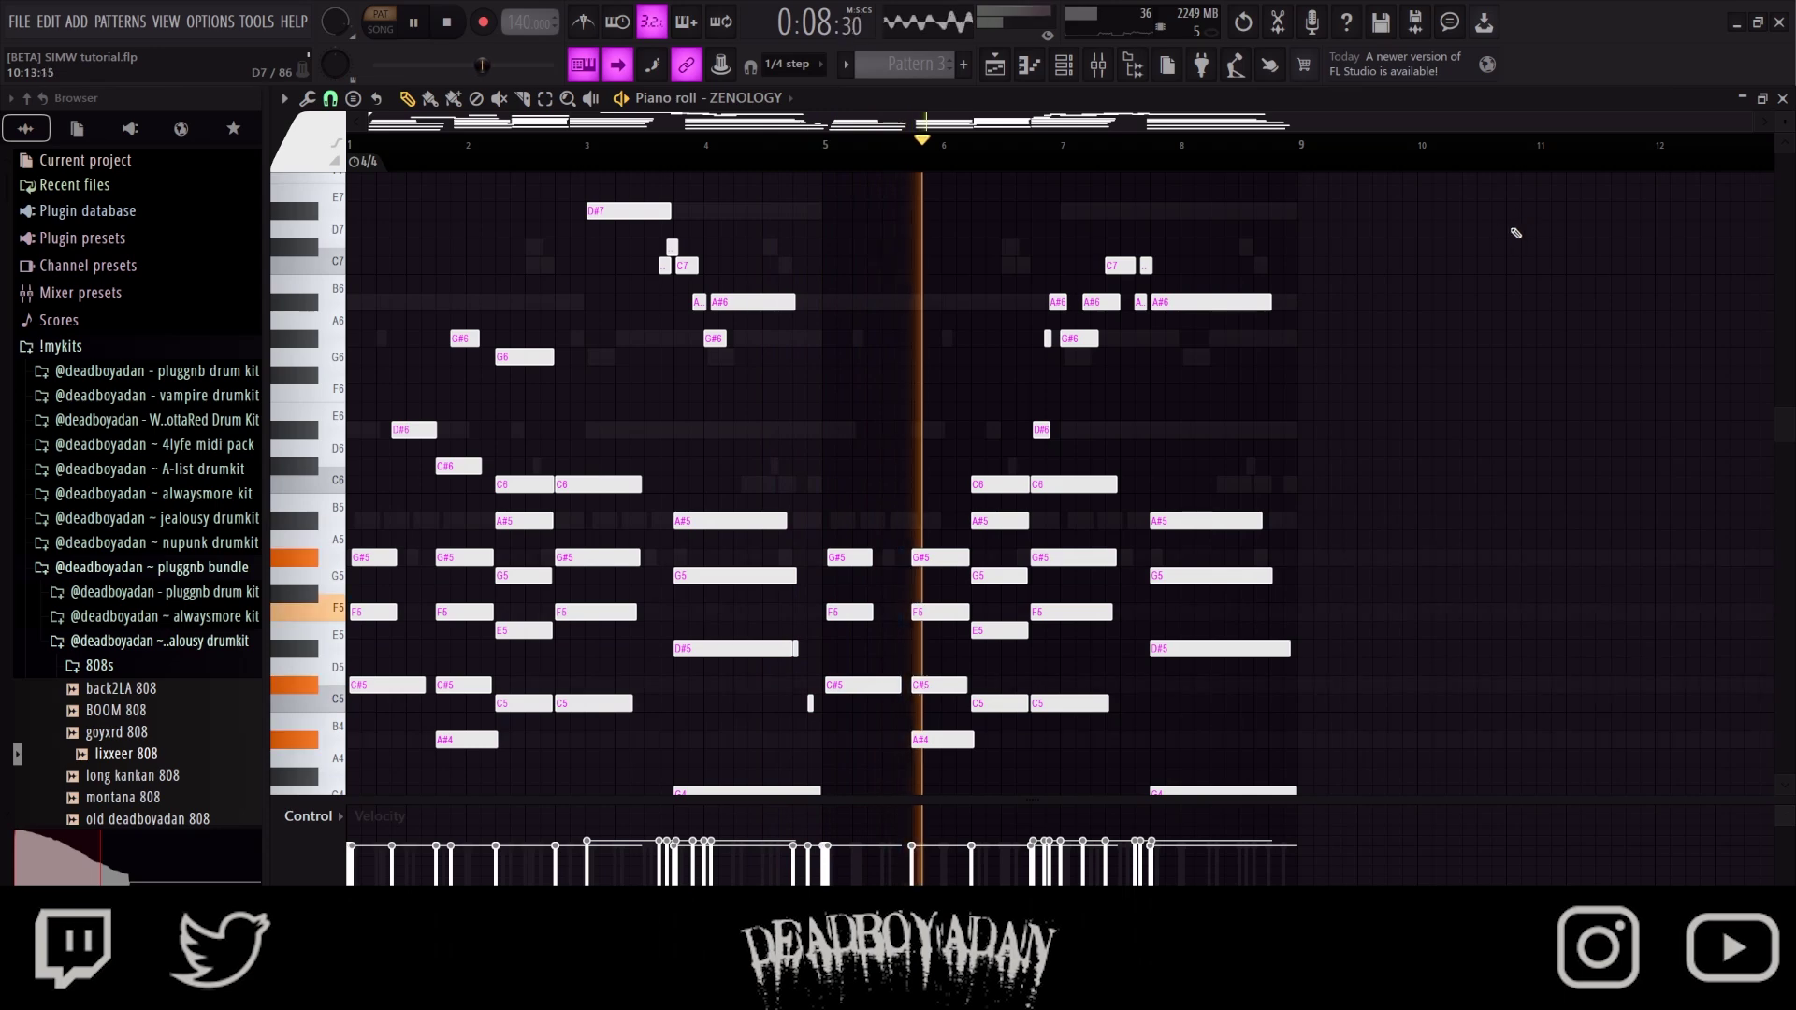
scroll(1515, 232, down, 5)
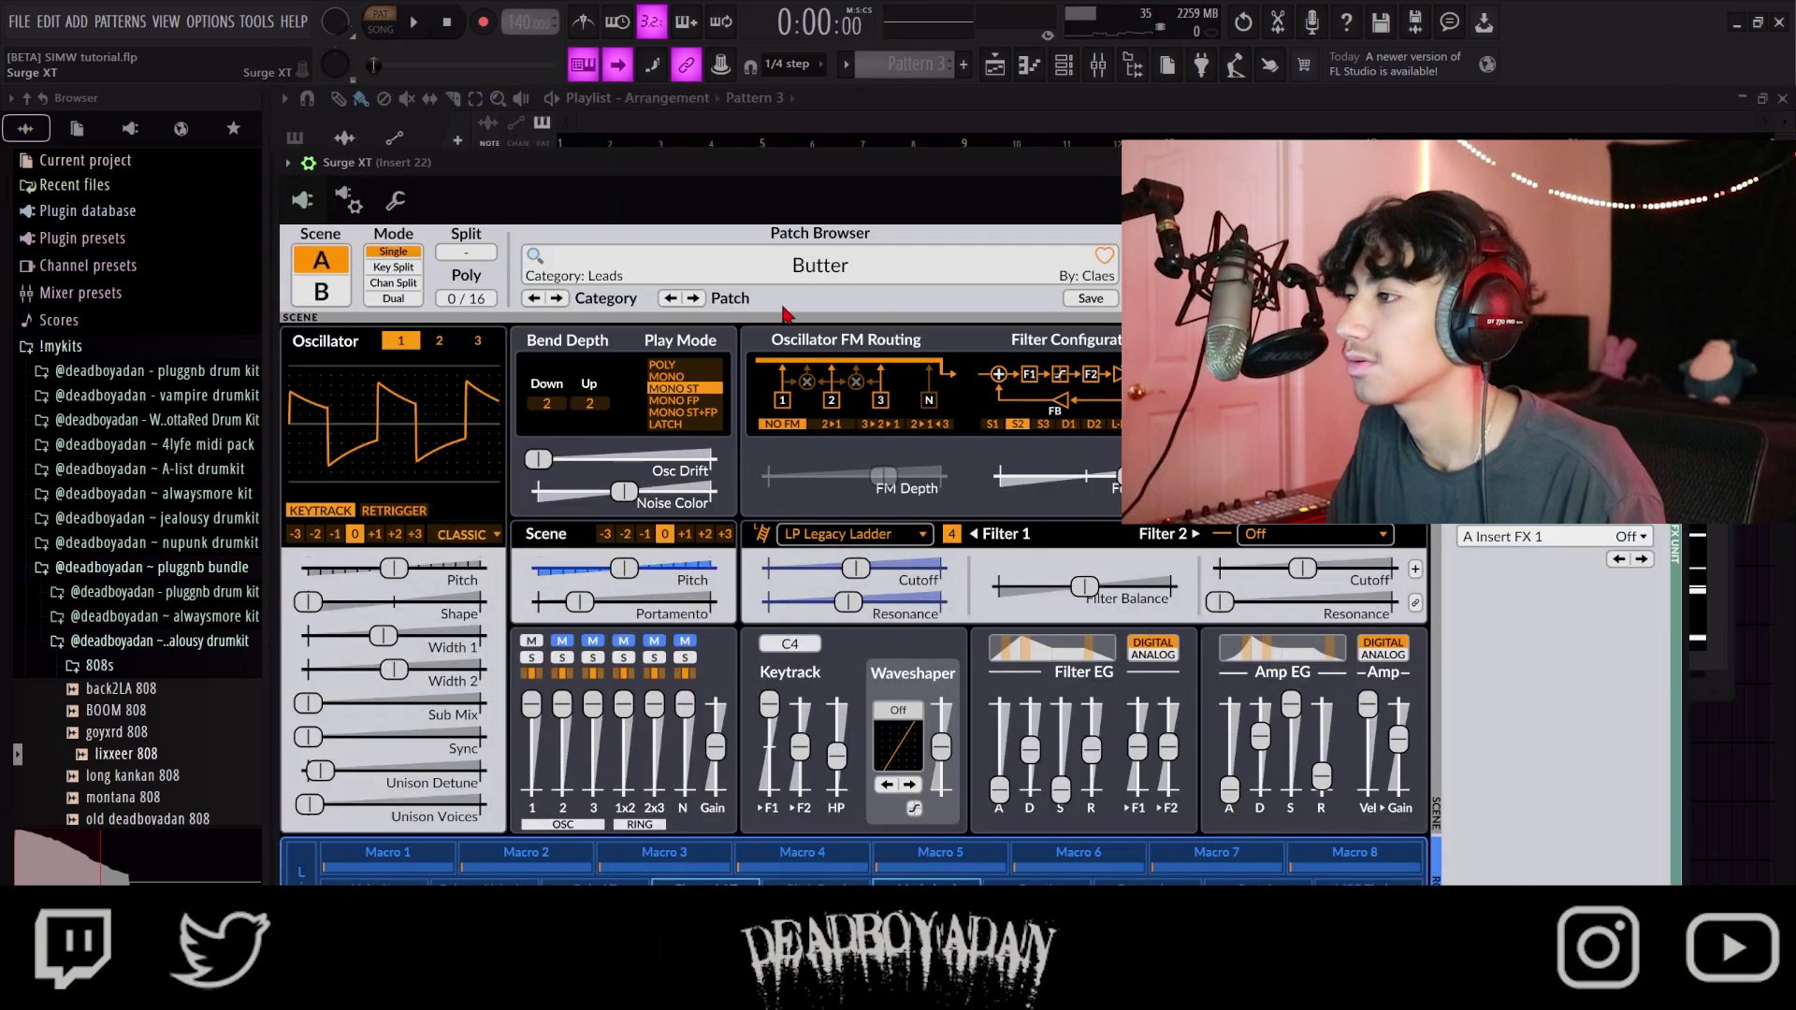
Step: Show the patch loaded in Surge XT and play its lead notes in the piano roll
click(812, 271)
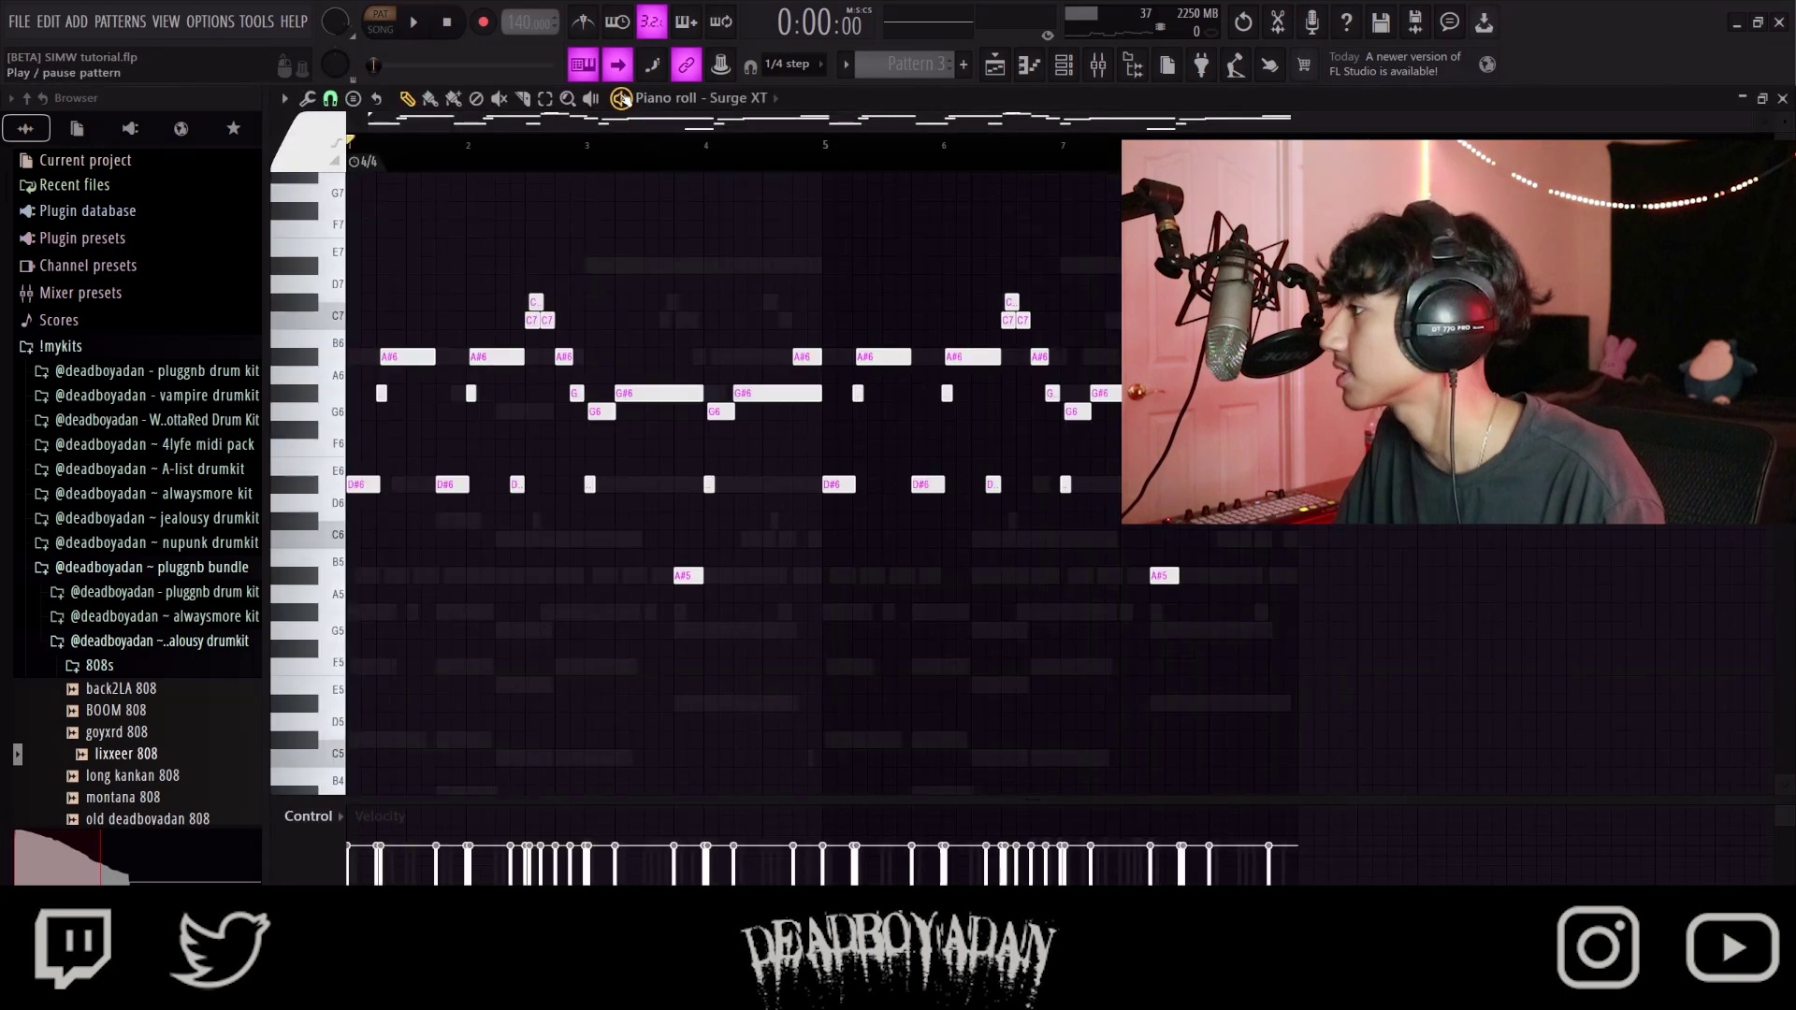
key(space)
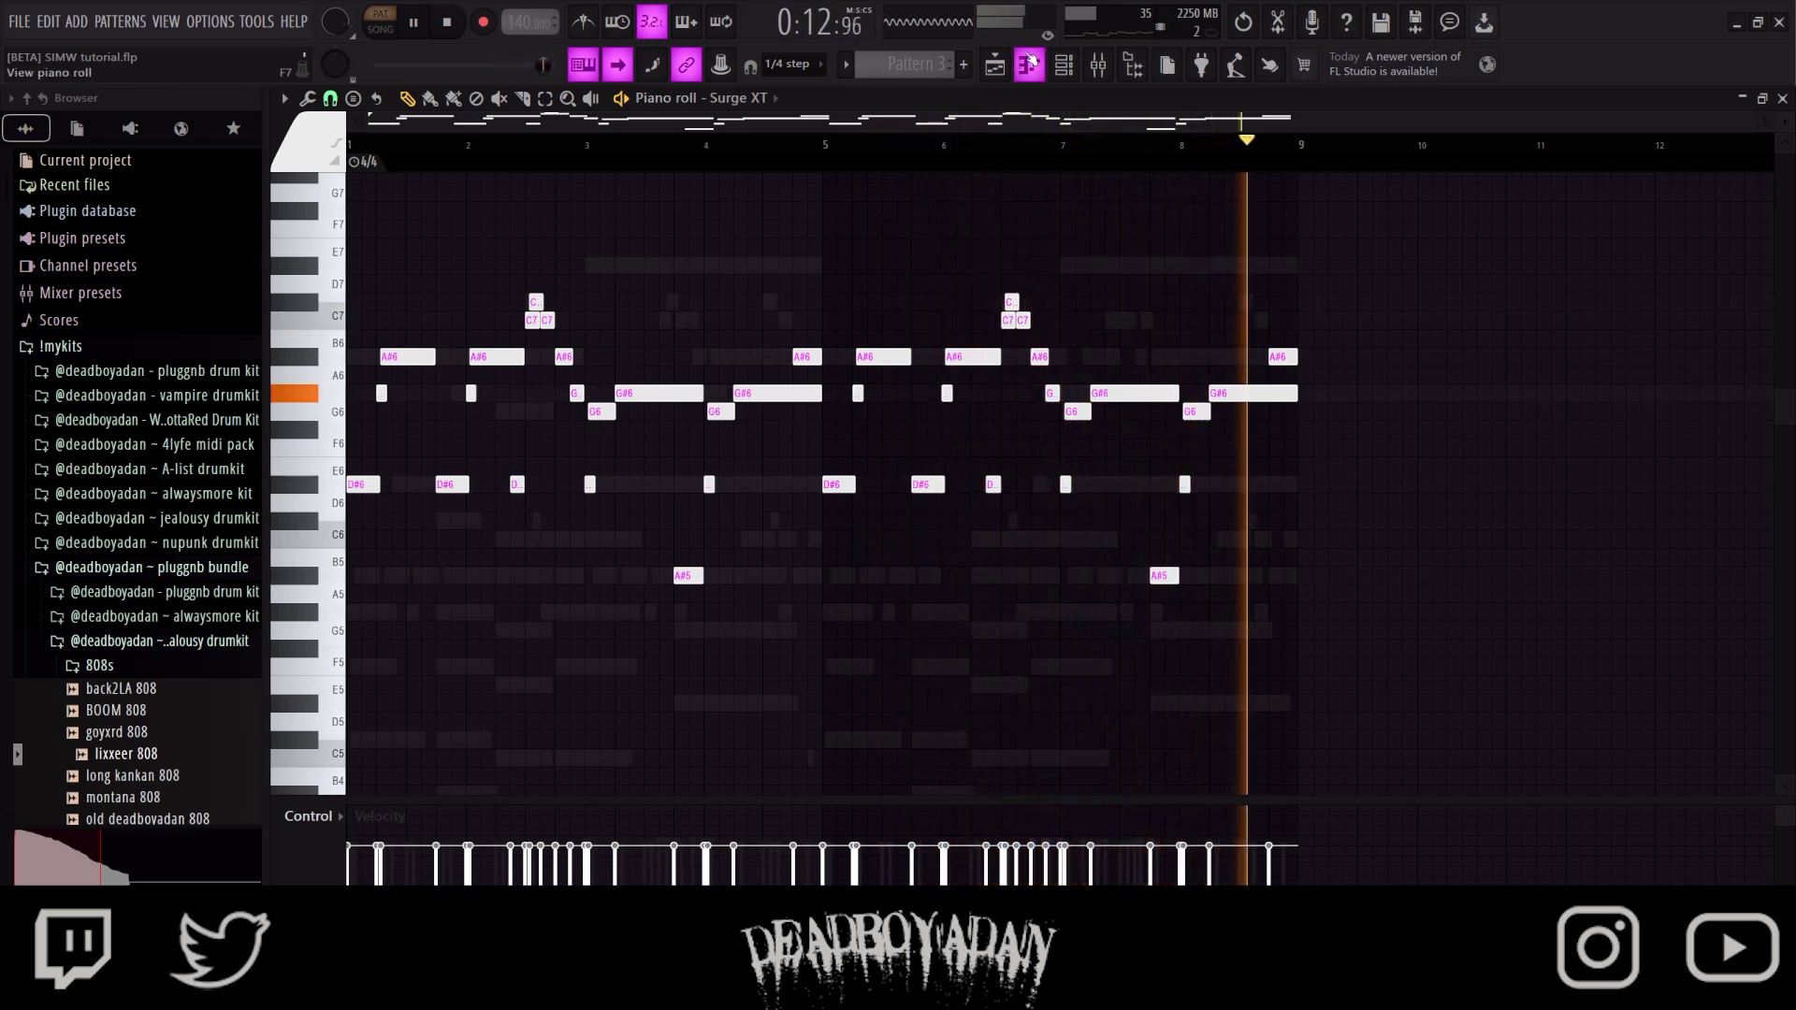
click(1781, 100)
Step: Pick the 10 Big Strings preset from the Strings category in Xpand!2 and play its notes
click(609, 615)
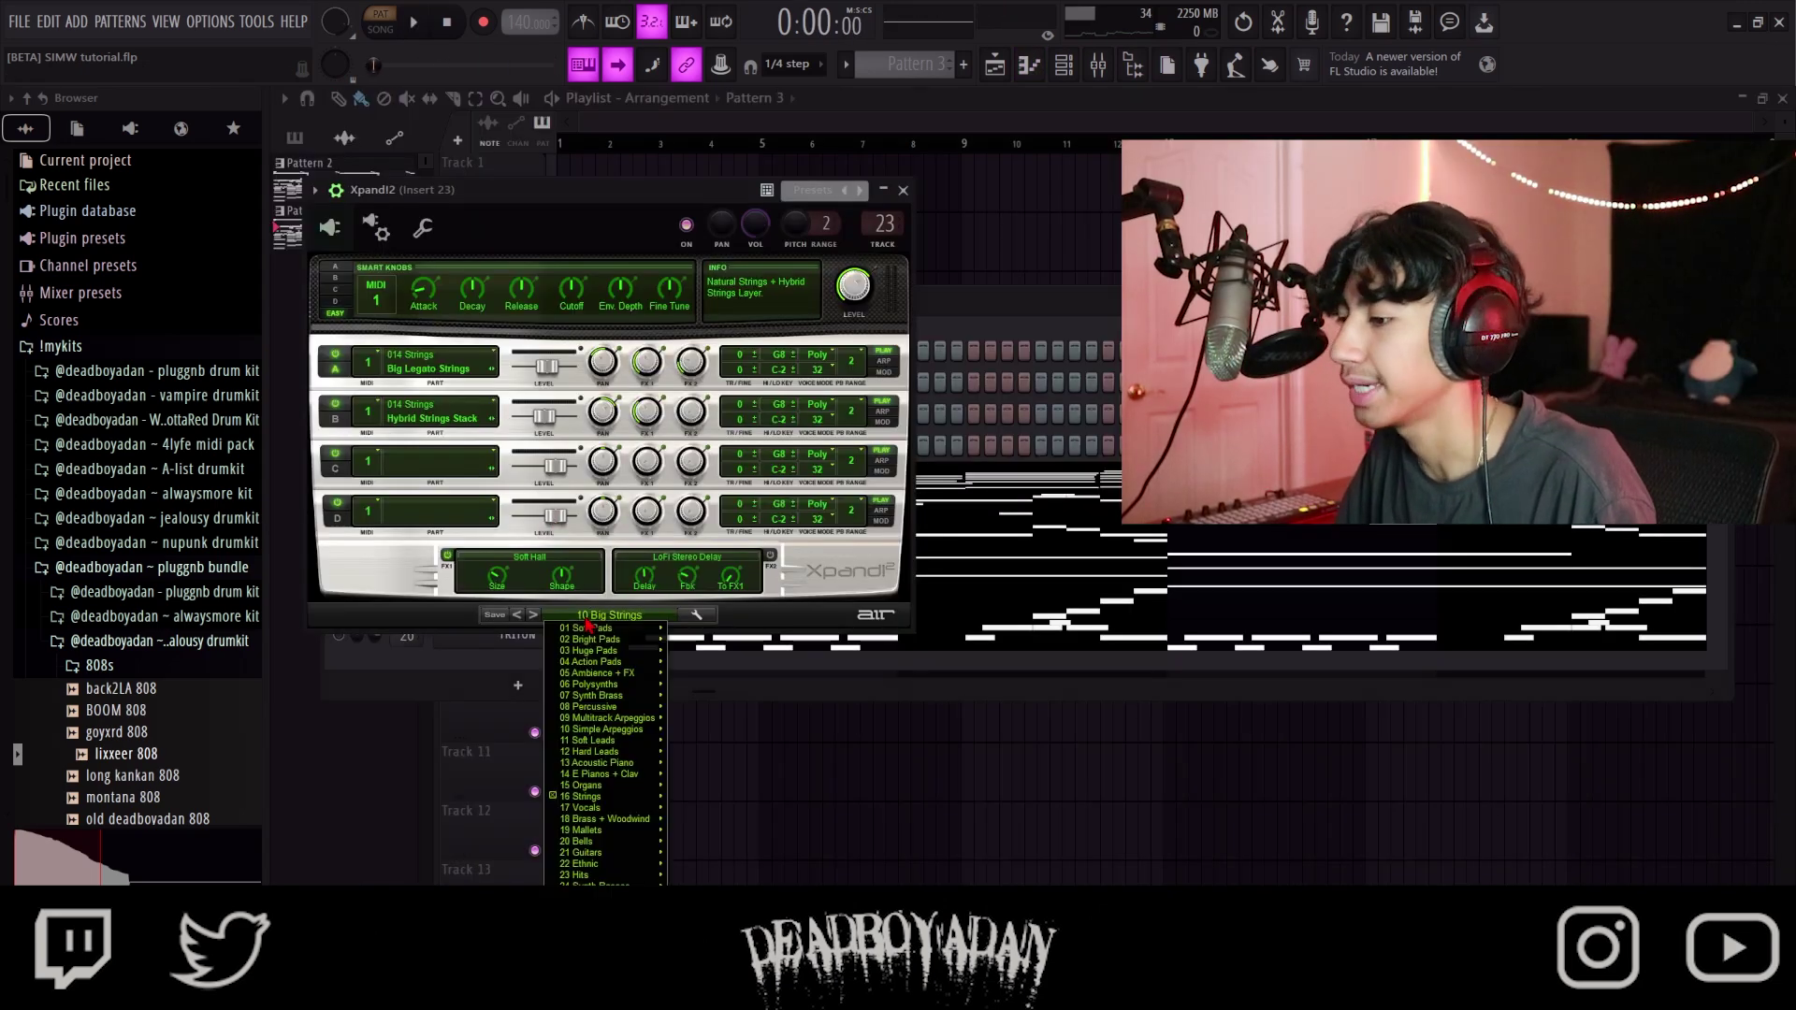
mouse_move(584, 799)
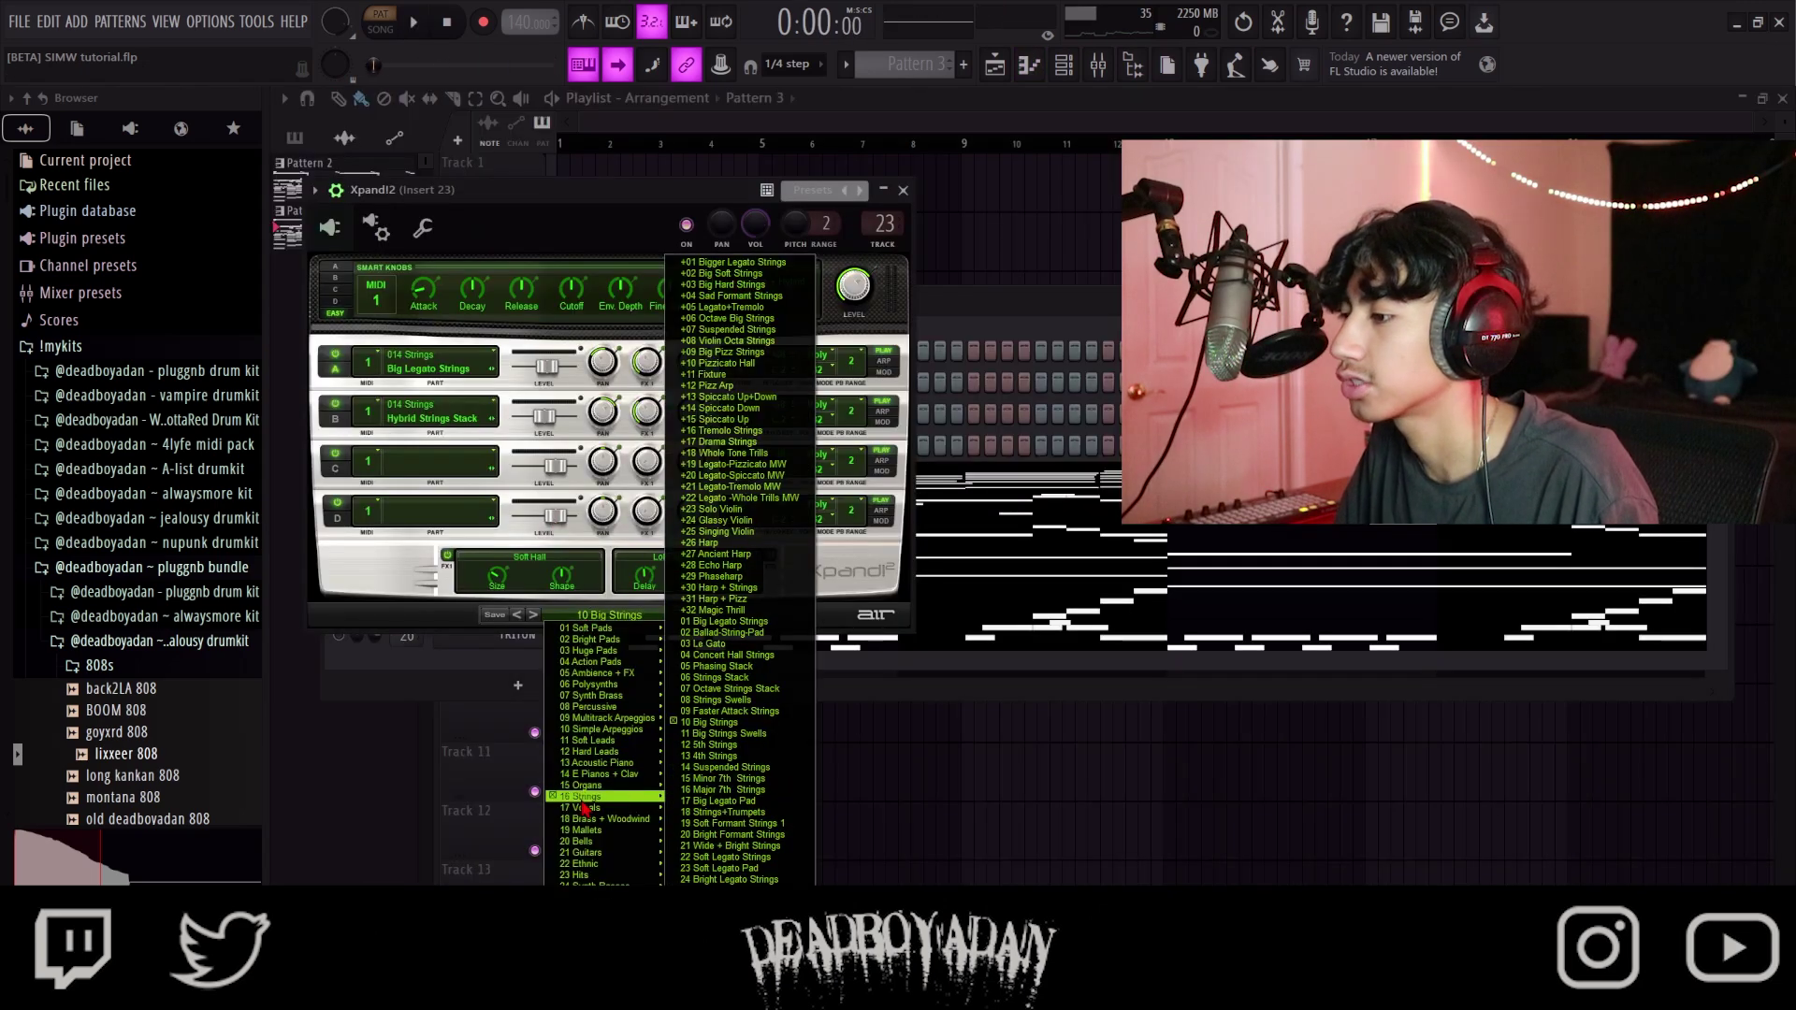
click(735, 724)
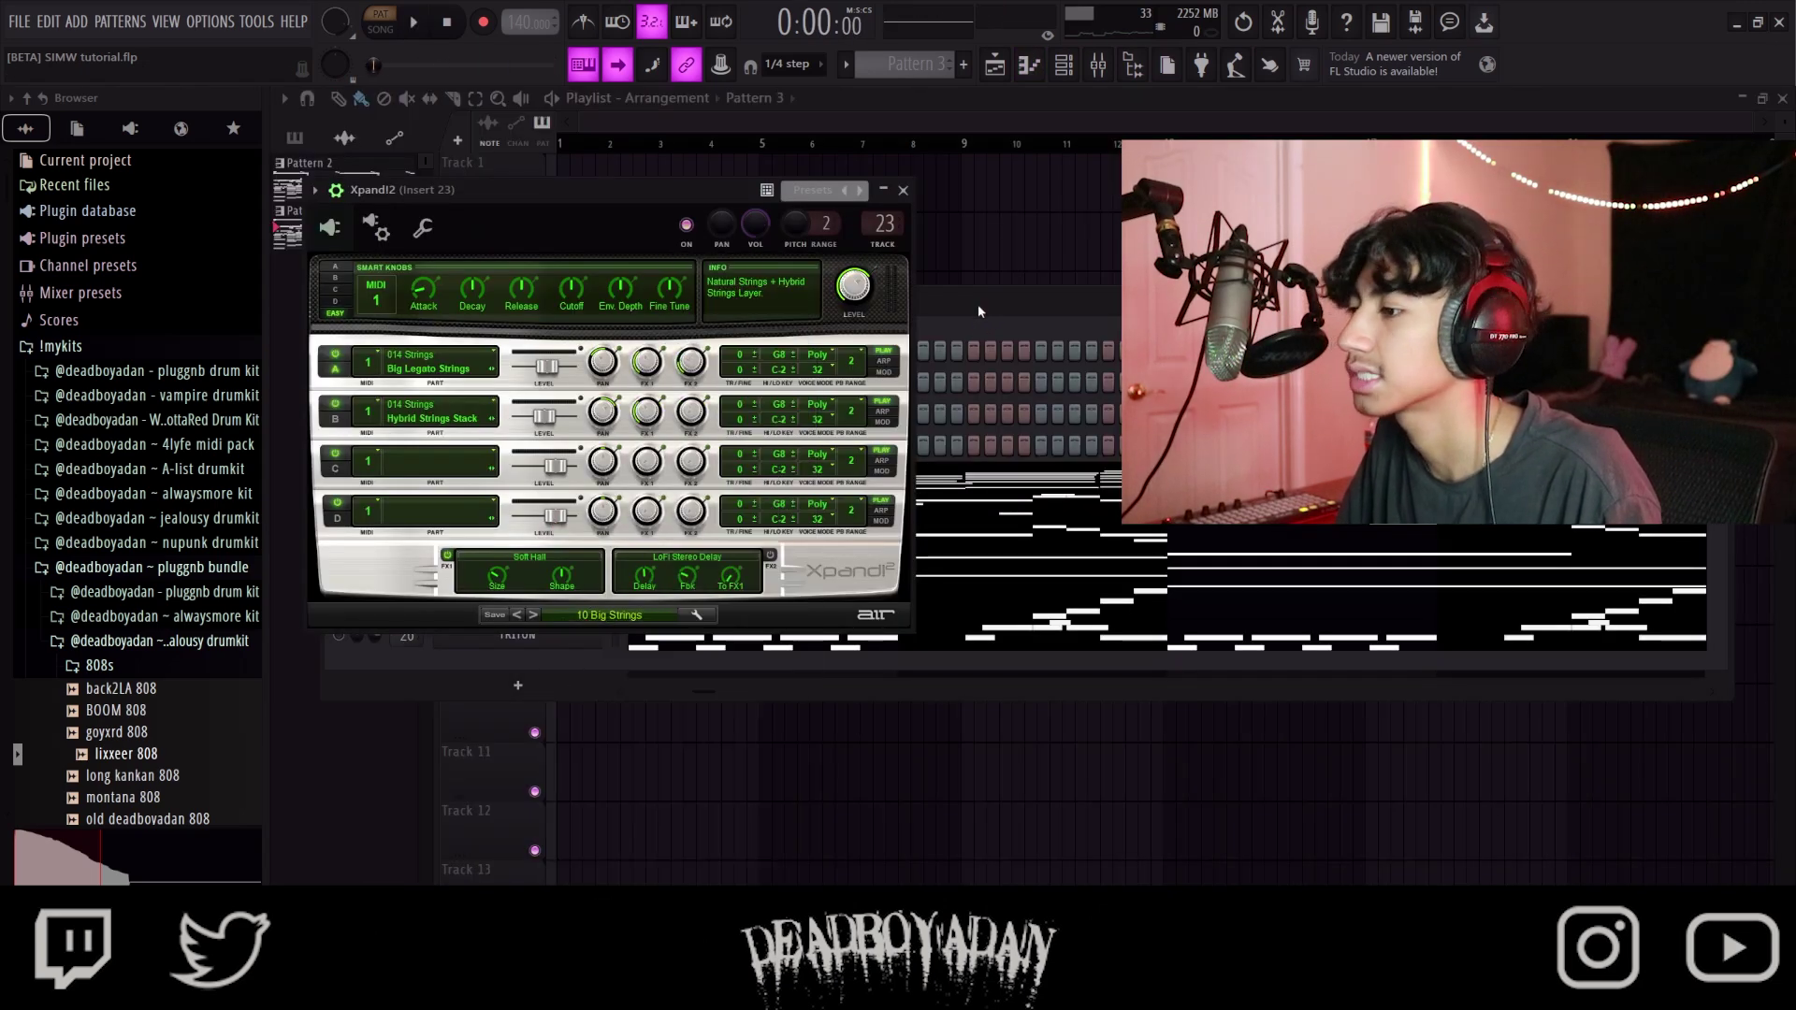
click(904, 191)
click(634, 552)
key(space)
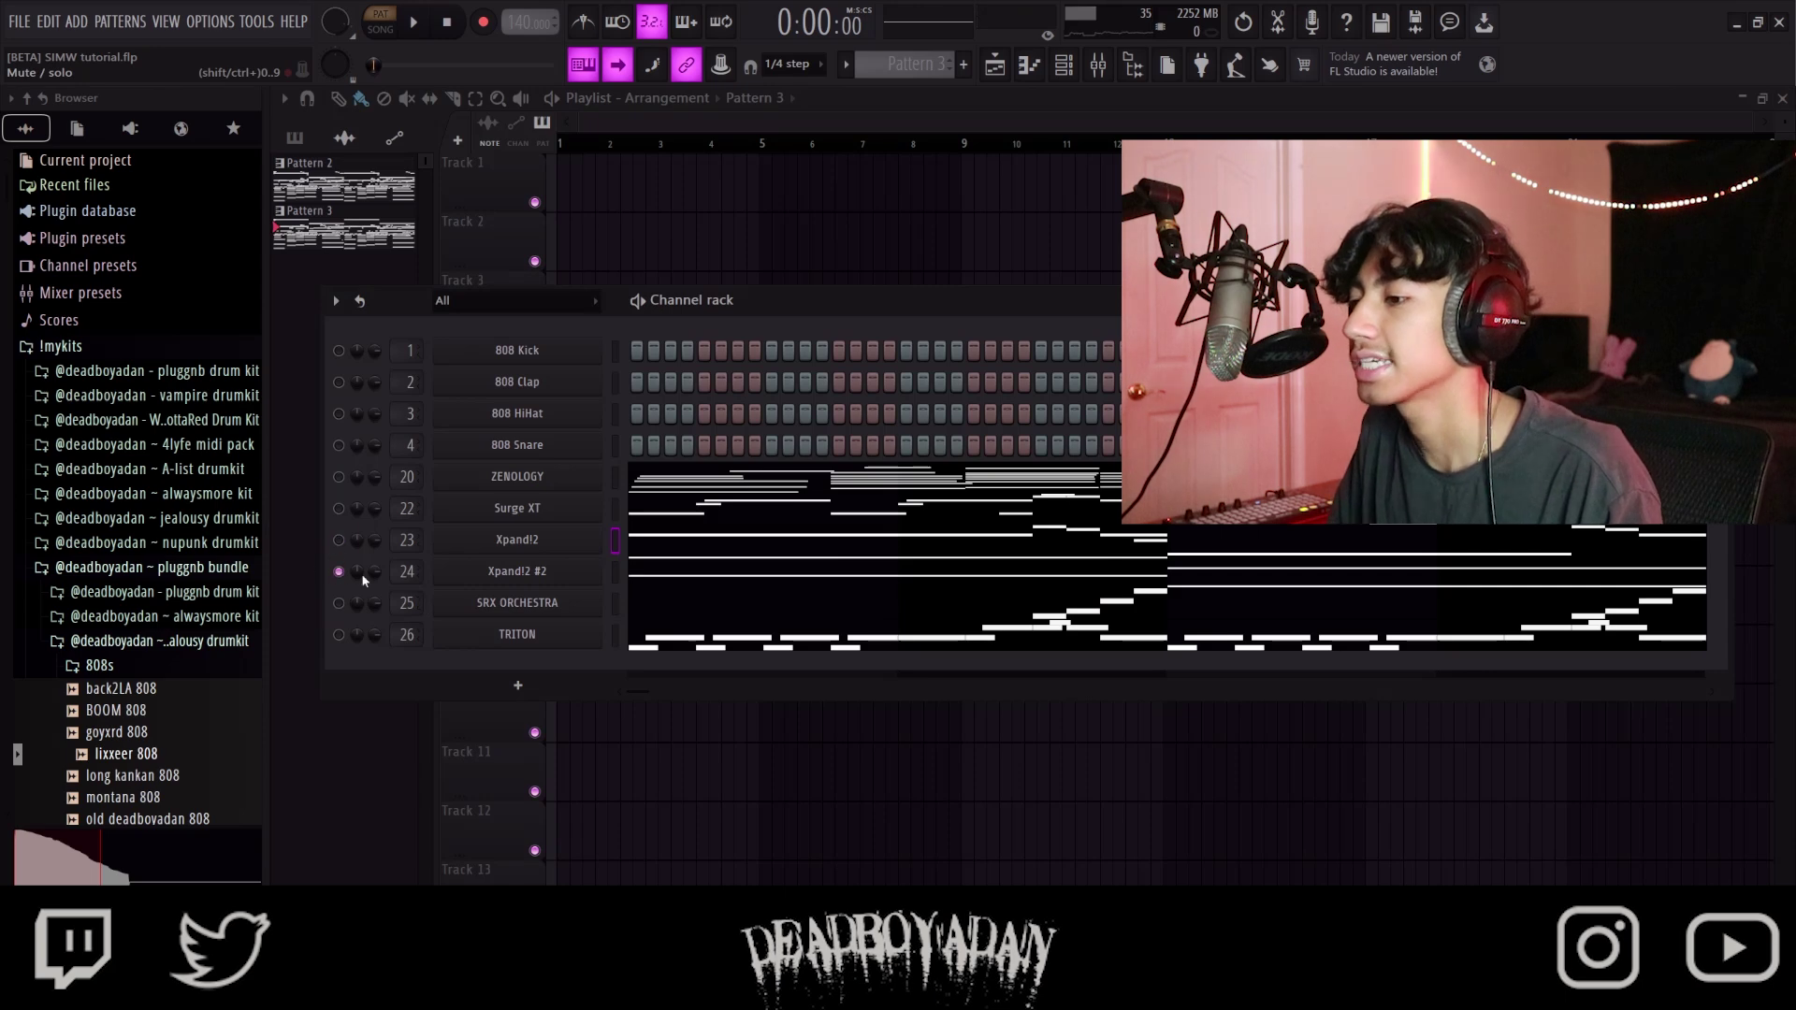
Step: Look up the Strings preset category used in Xpand!2 #2 and play that channel's notes
click(541, 573)
click(621, 595)
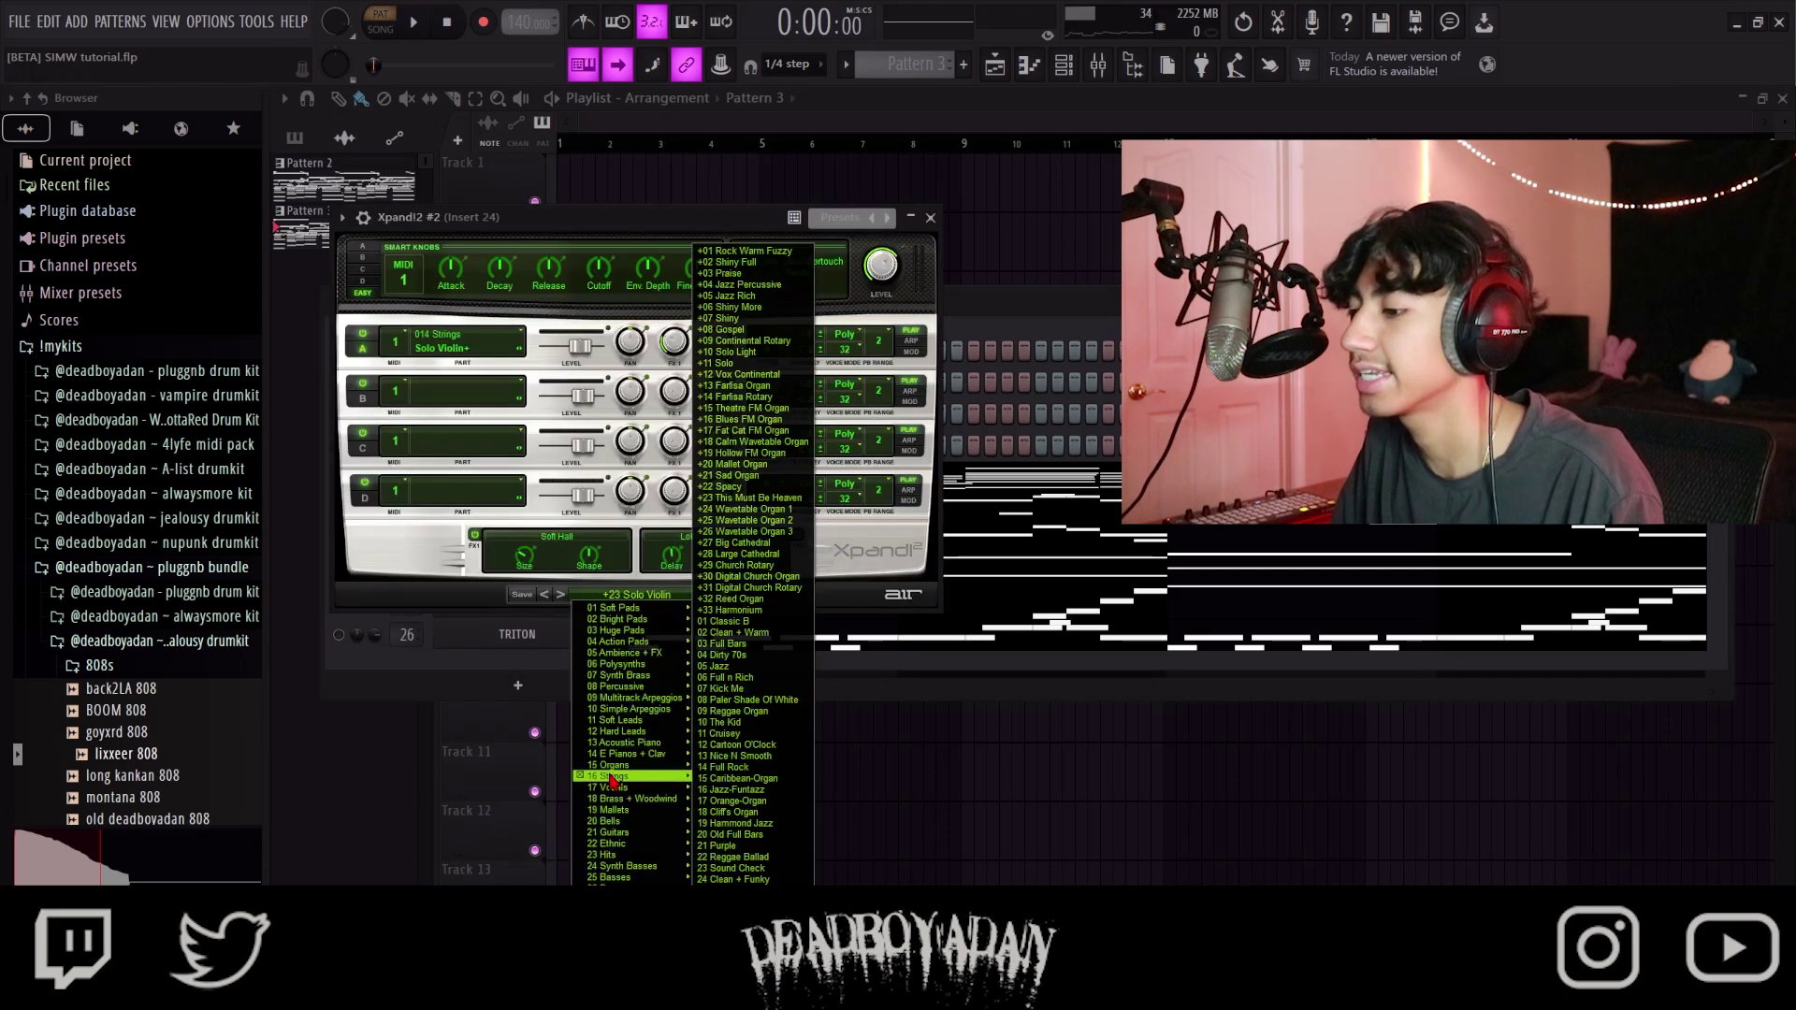
mouse_move(611, 778)
click(929, 217)
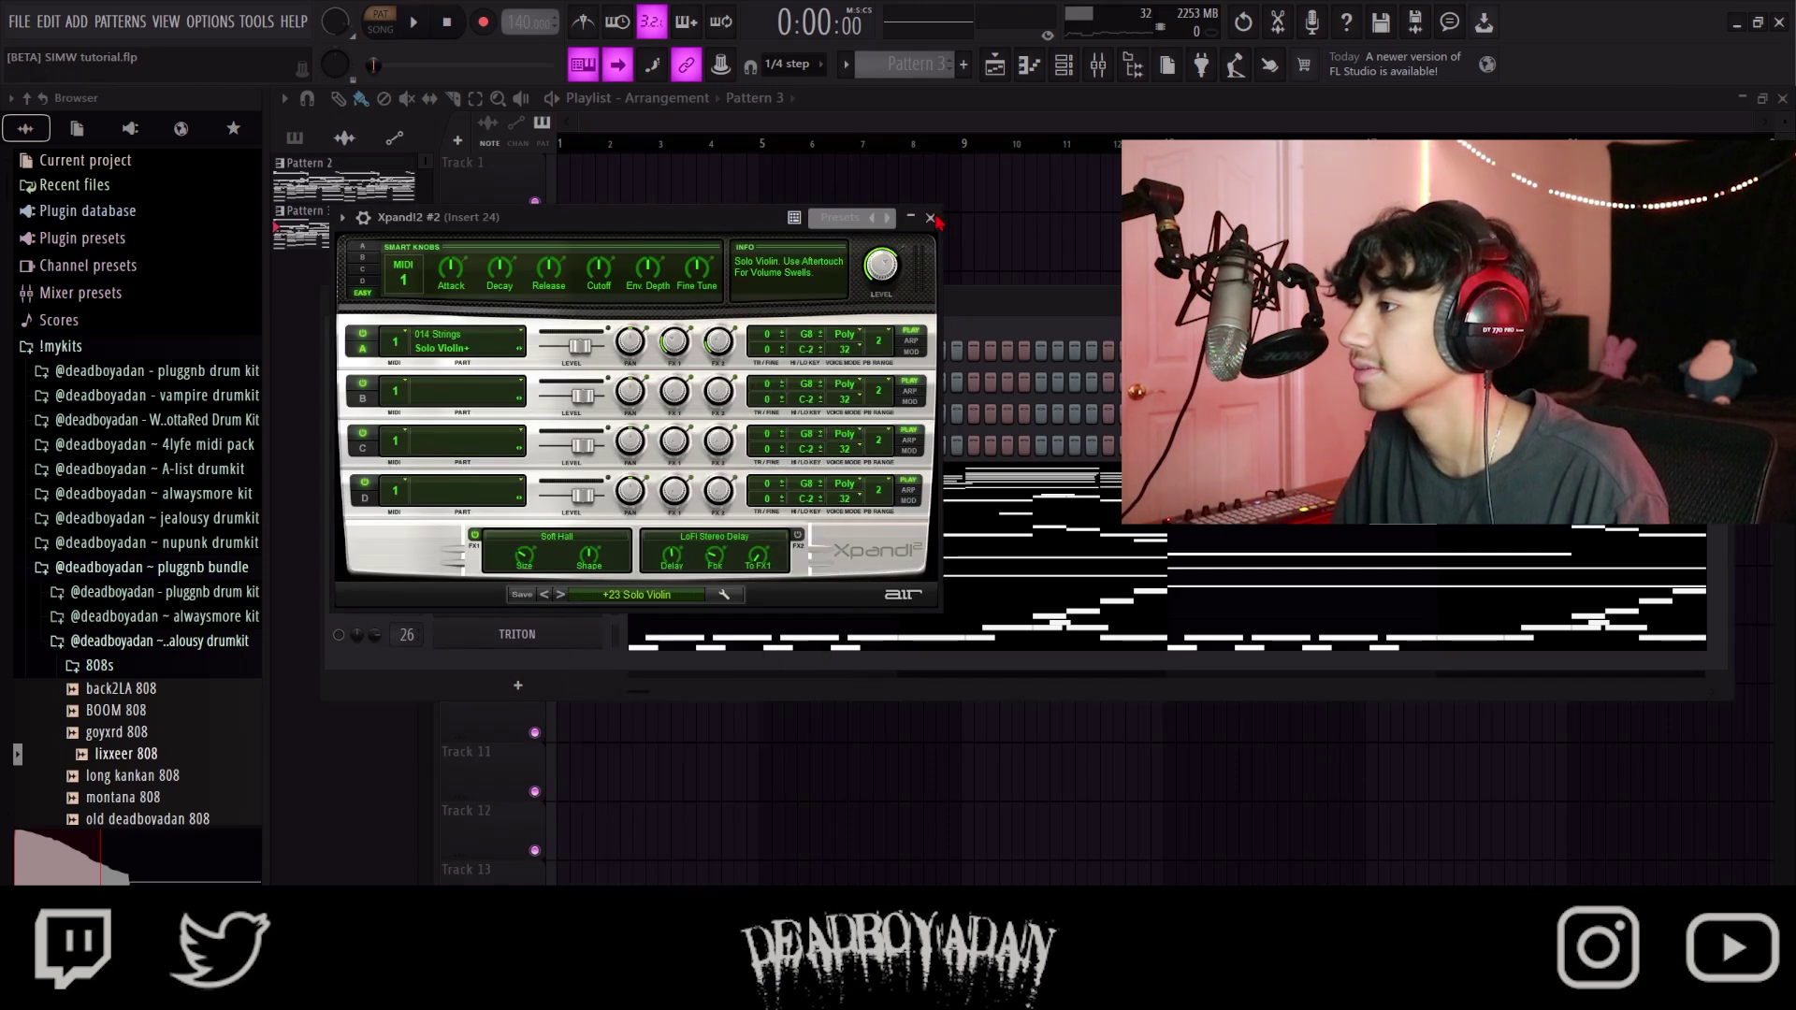
click(930, 217)
click(639, 576)
key(space)
scroll(1455, 526, down, 1)
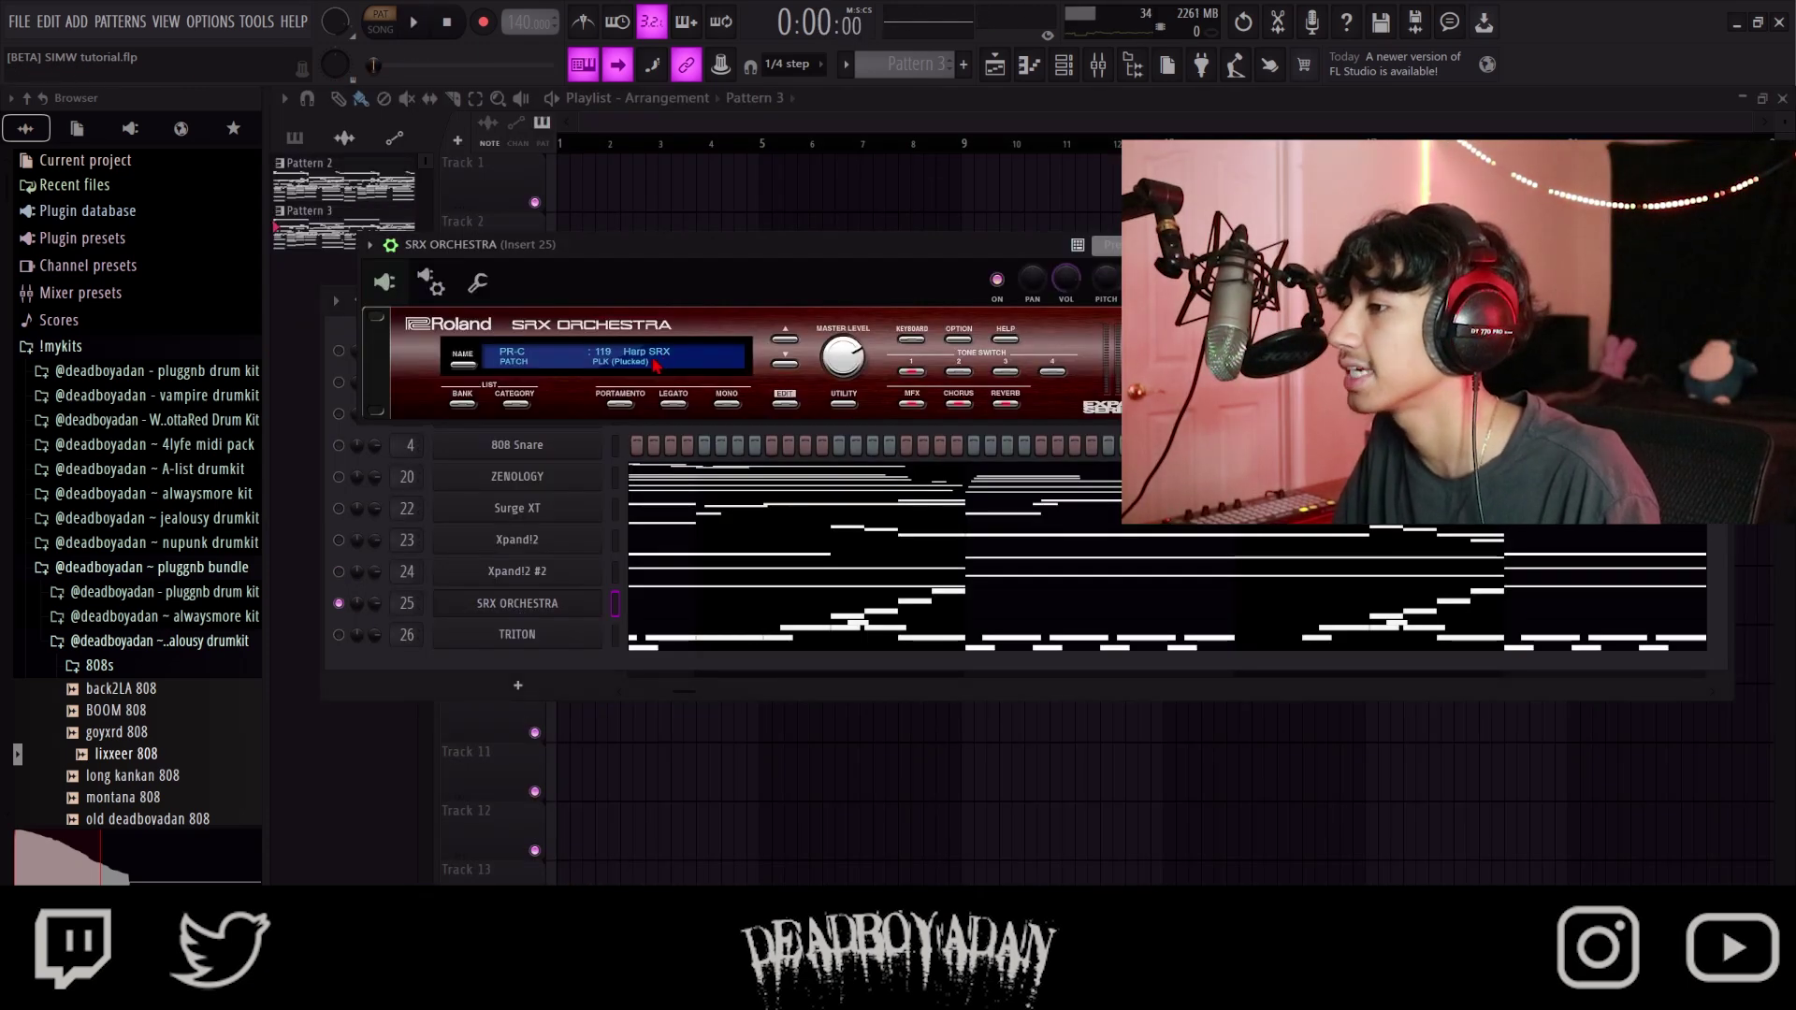
Step: Show the patch loaded in SRX ORCHESTRA and play its notes in the piano roll
click(656, 363)
click(582, 603)
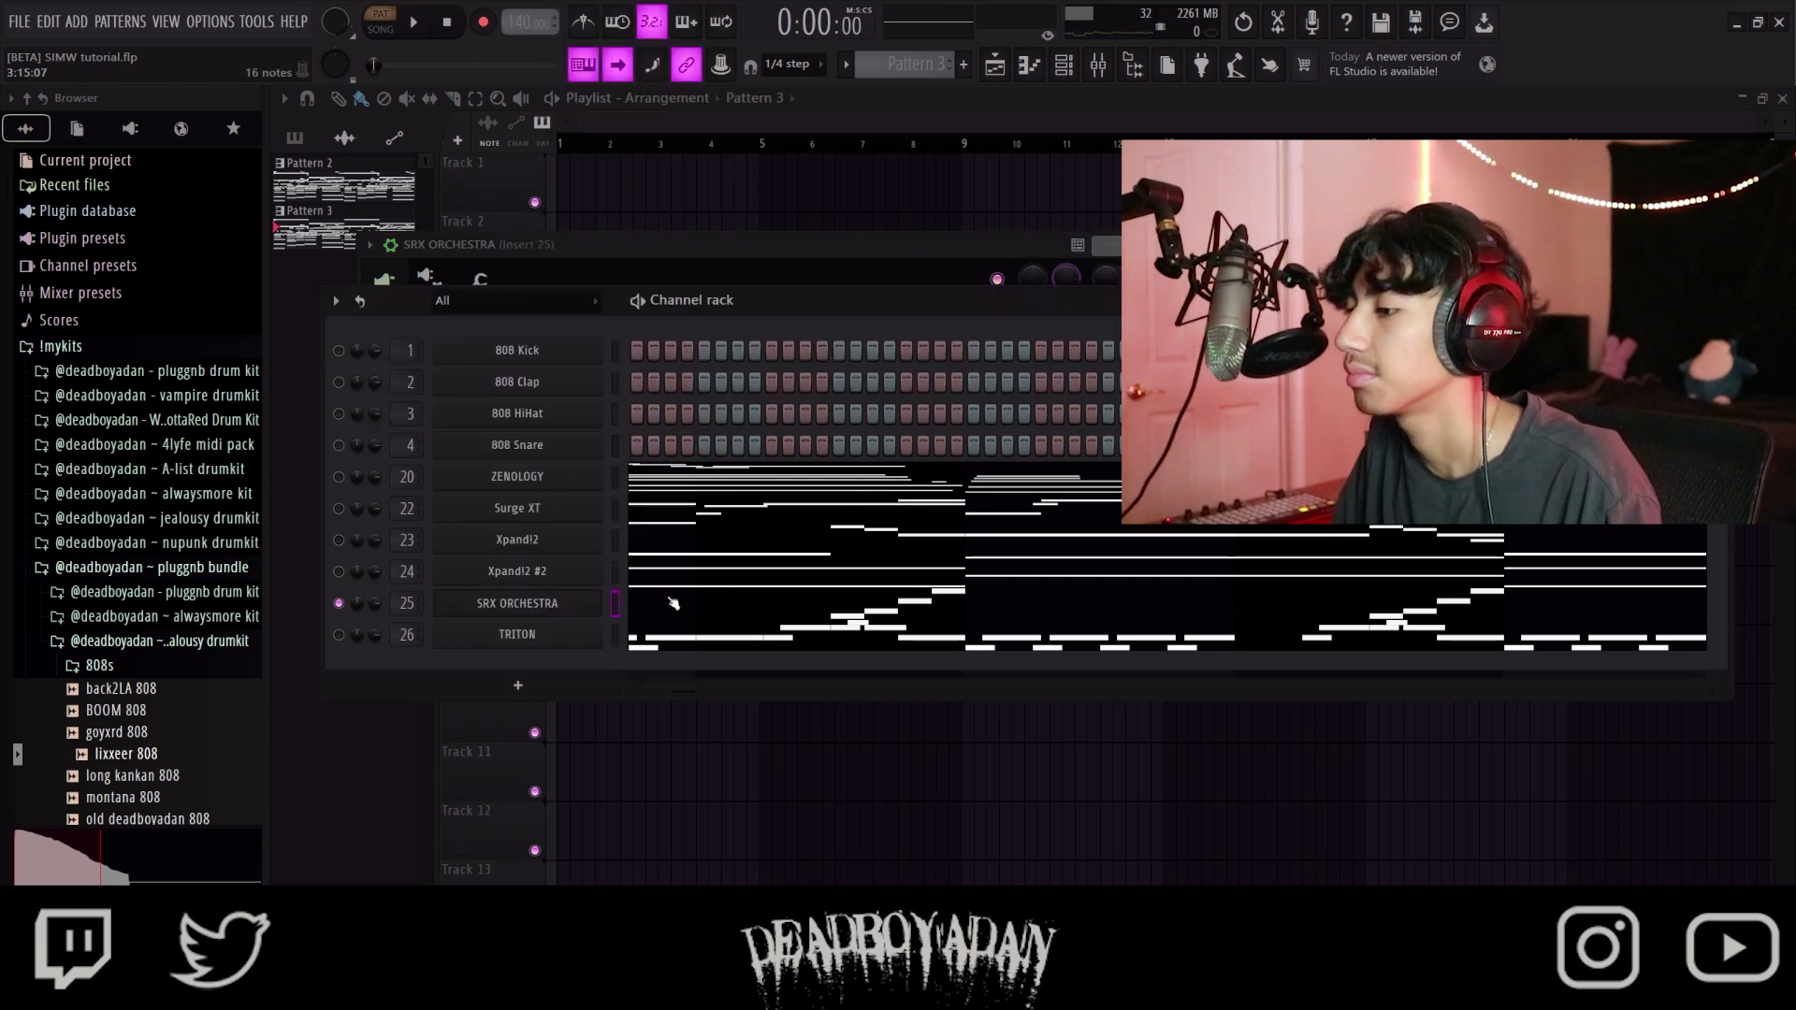
click(675, 606)
scroll(733, 617, down, 1)
key(space)
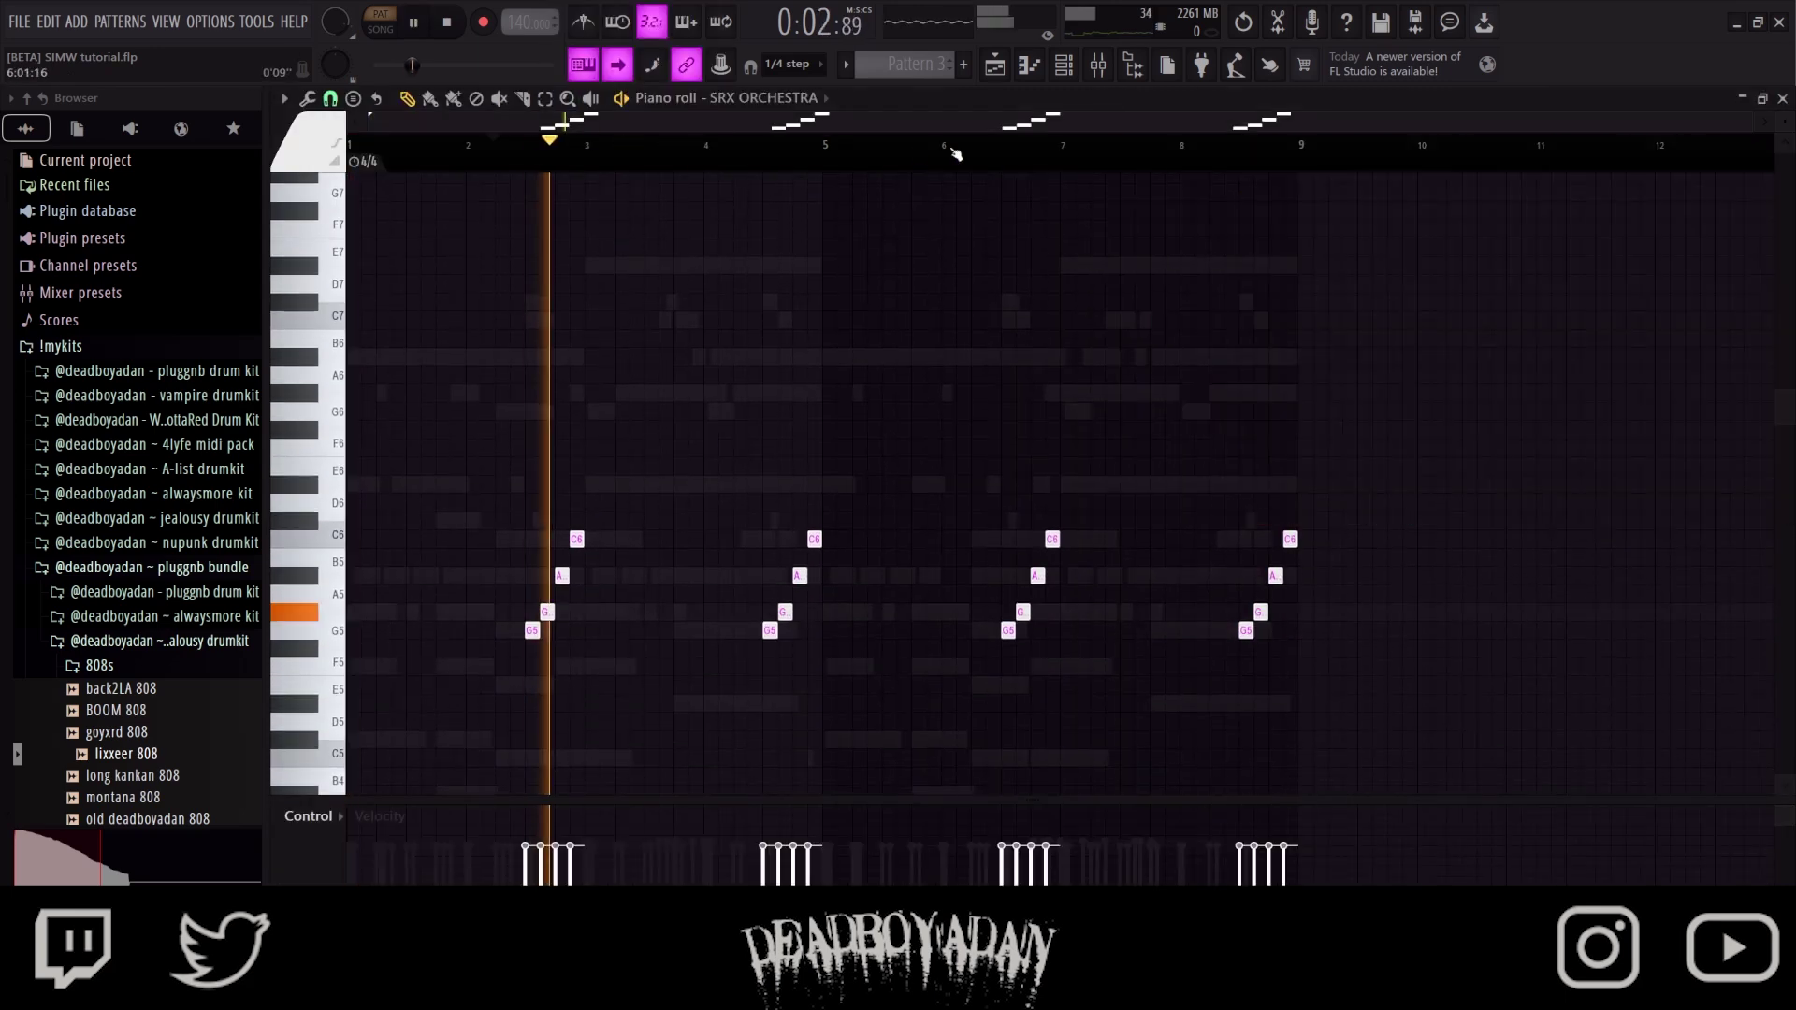
click(760, 150)
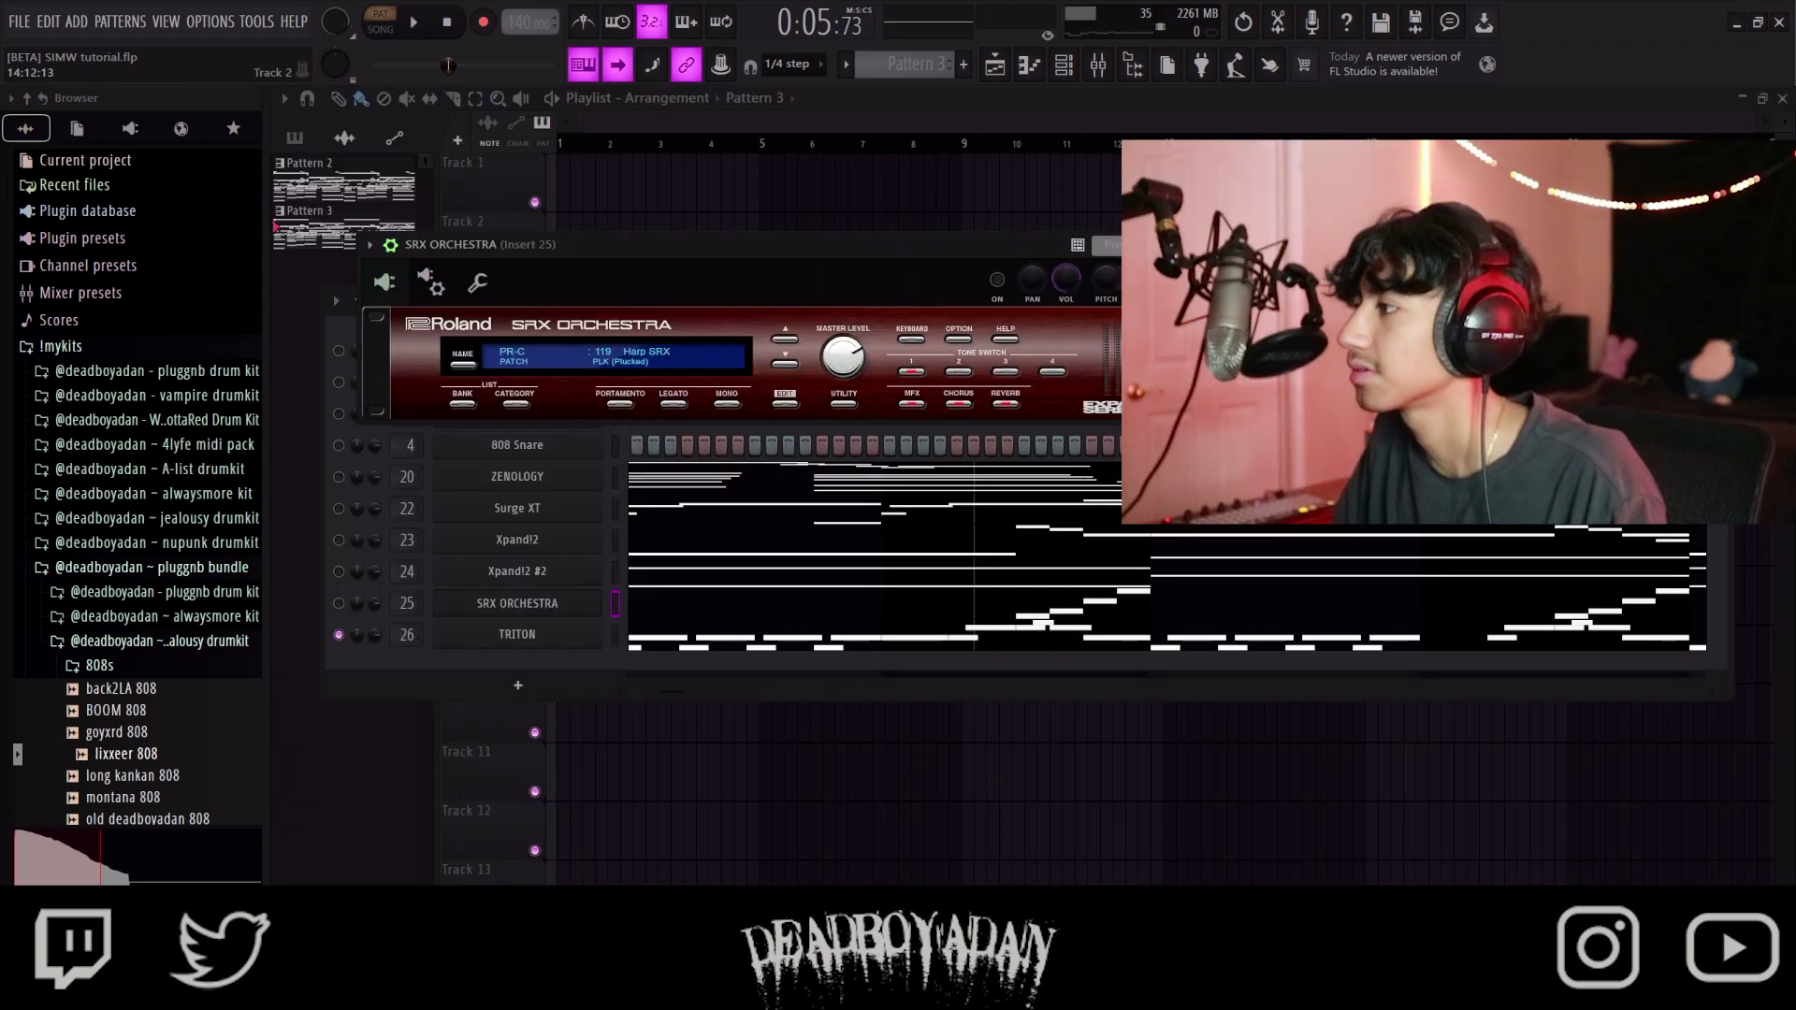
Step: Show the sound loaded in TRITON and play its notes in the piano roll
click(517, 634)
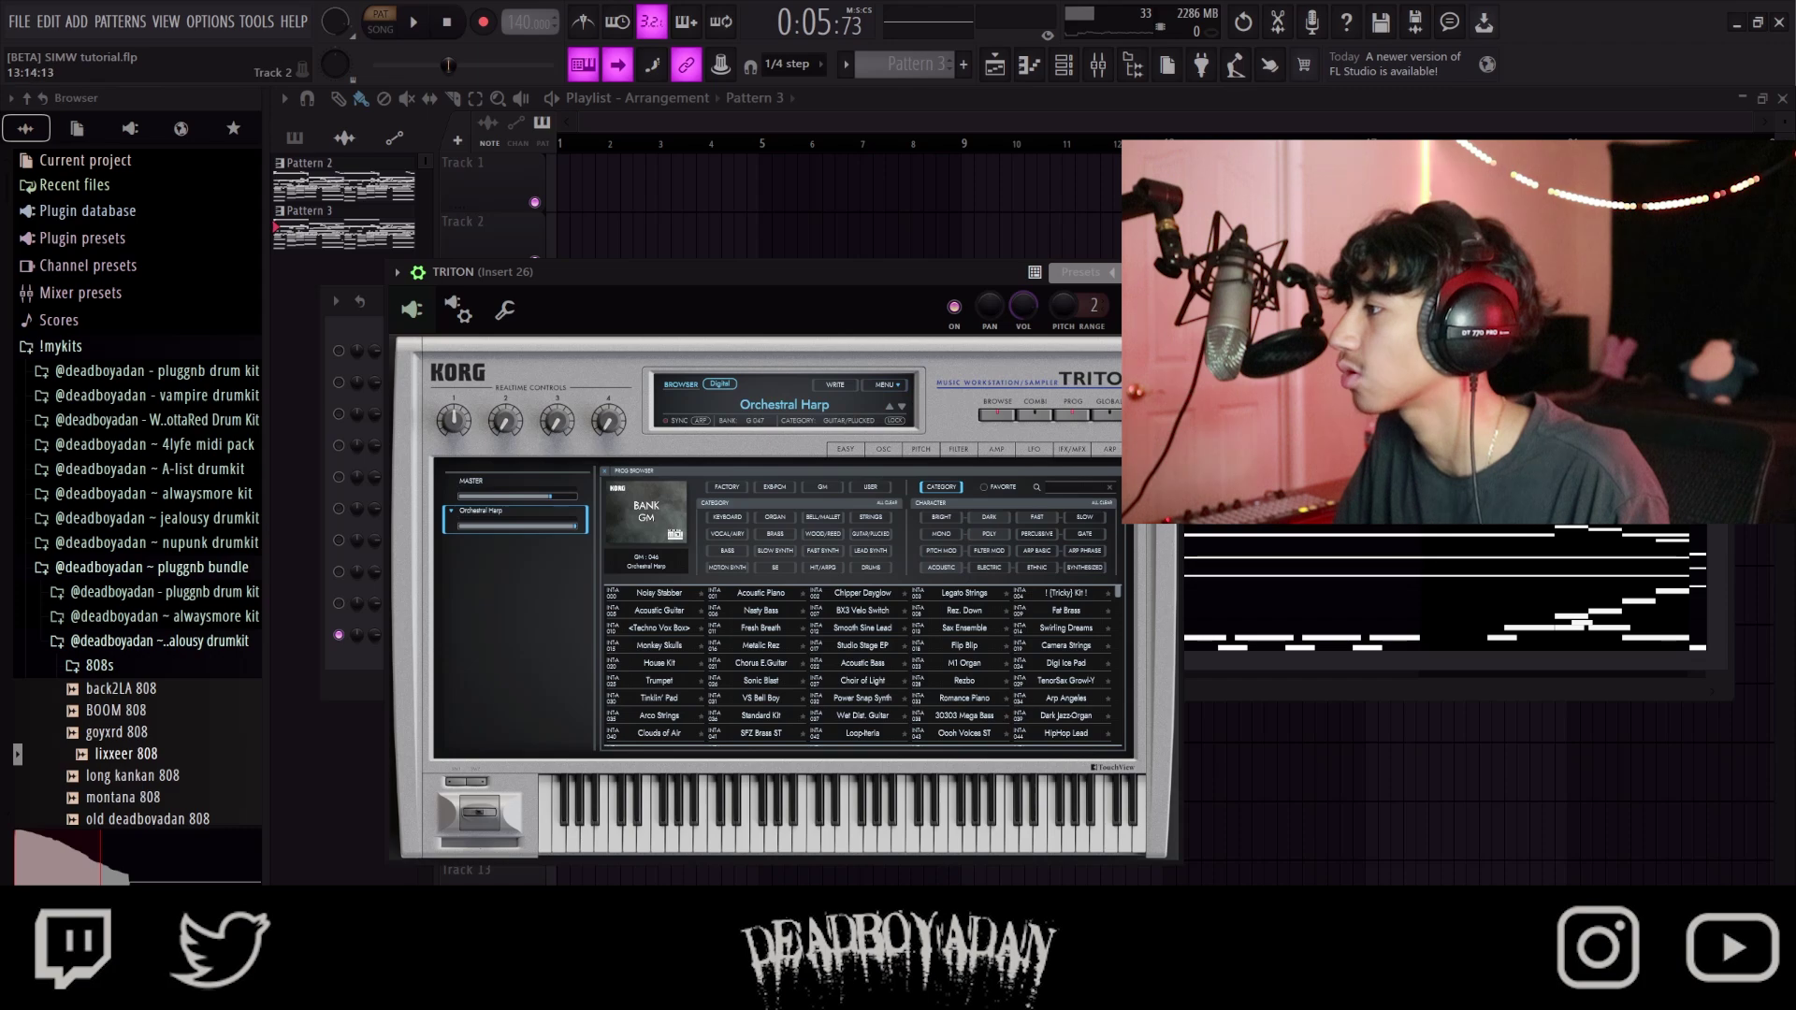
key(Escape)
click(672, 642)
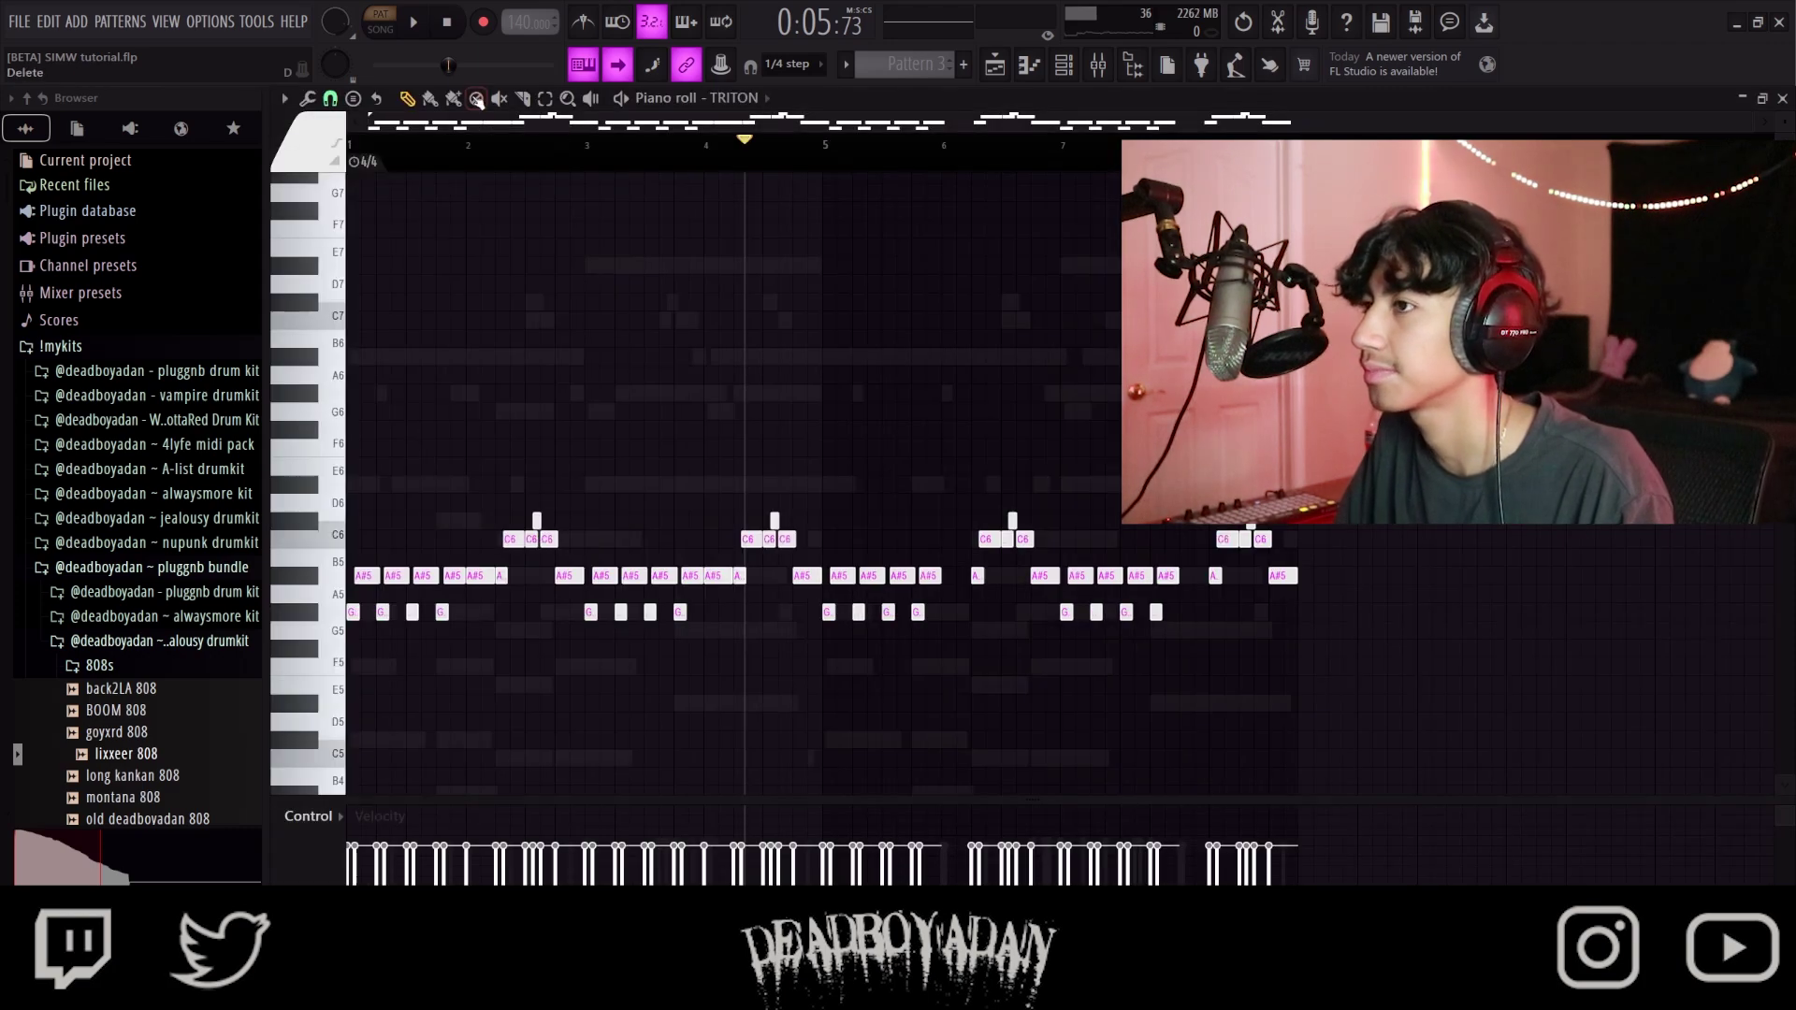
key(space)
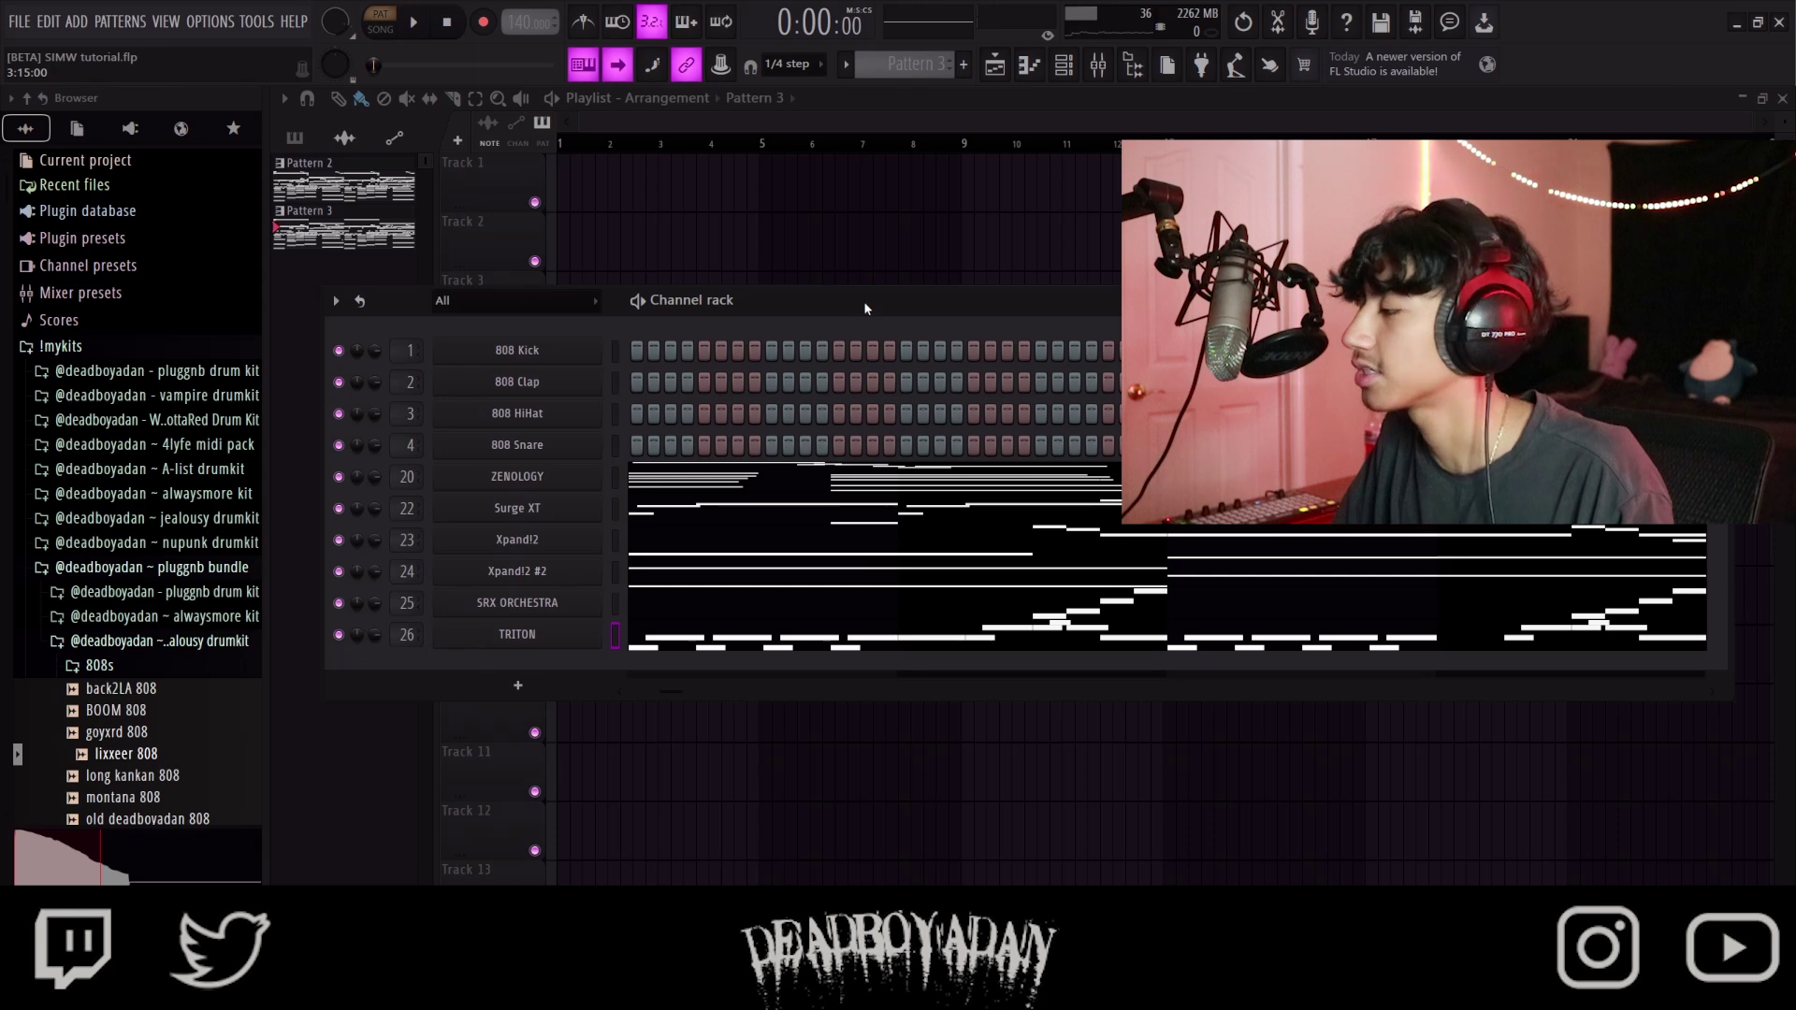
Step: Play all channels of Pattern 3 together from the start, and stop playback
key(space)
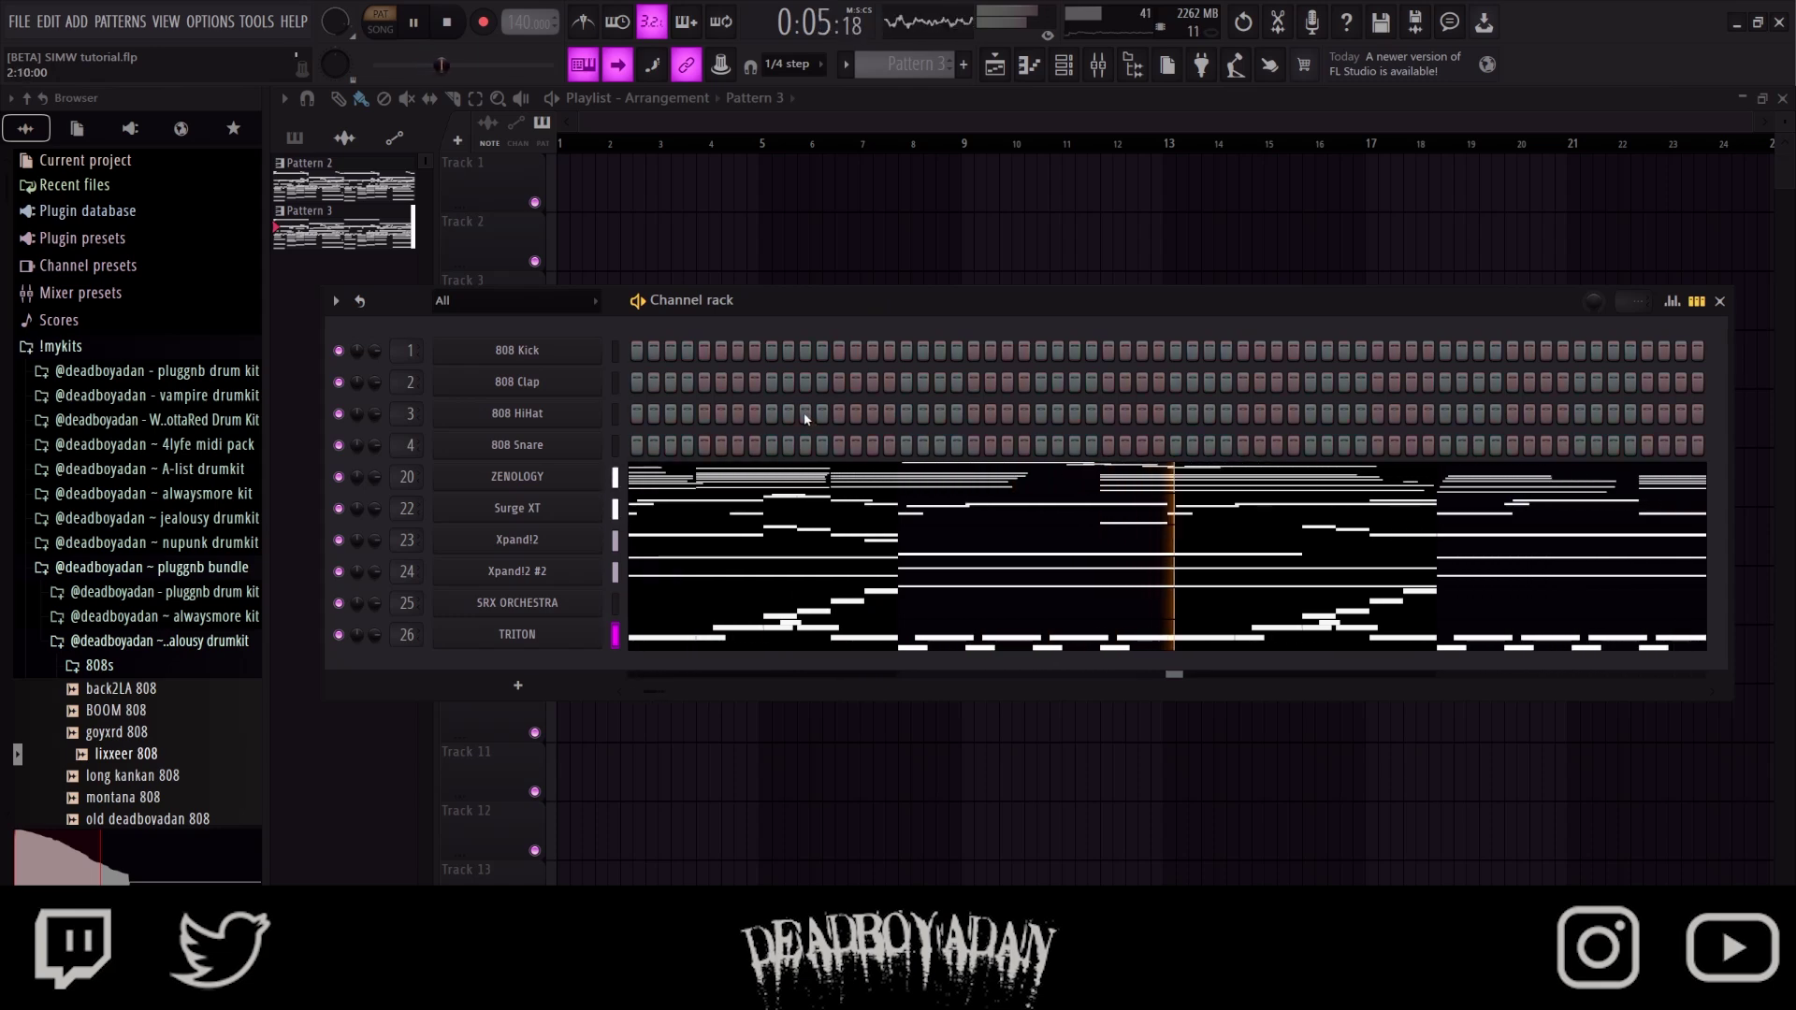
key(space)
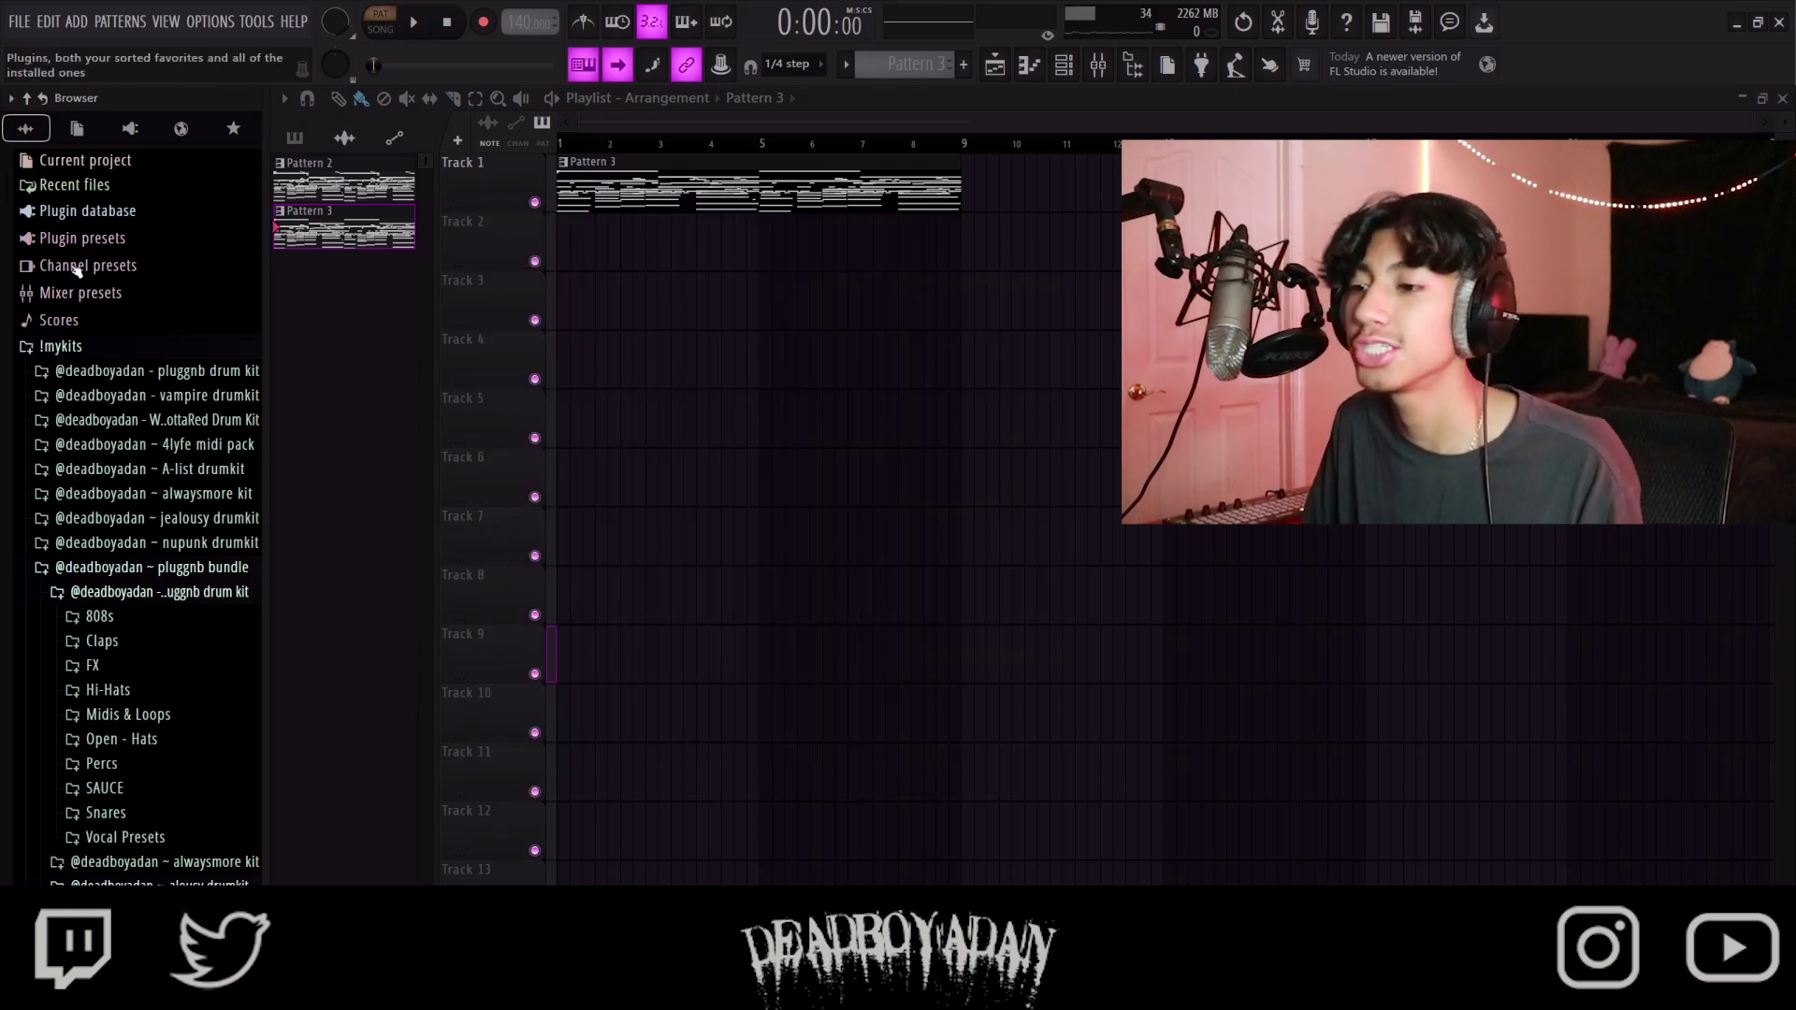
Step: Browse the kits inside the pluggnb bundle, collapsing the jealousy drumkit's 808s and expanding the pluggnb drum kit
click(214, 577)
click(213, 577)
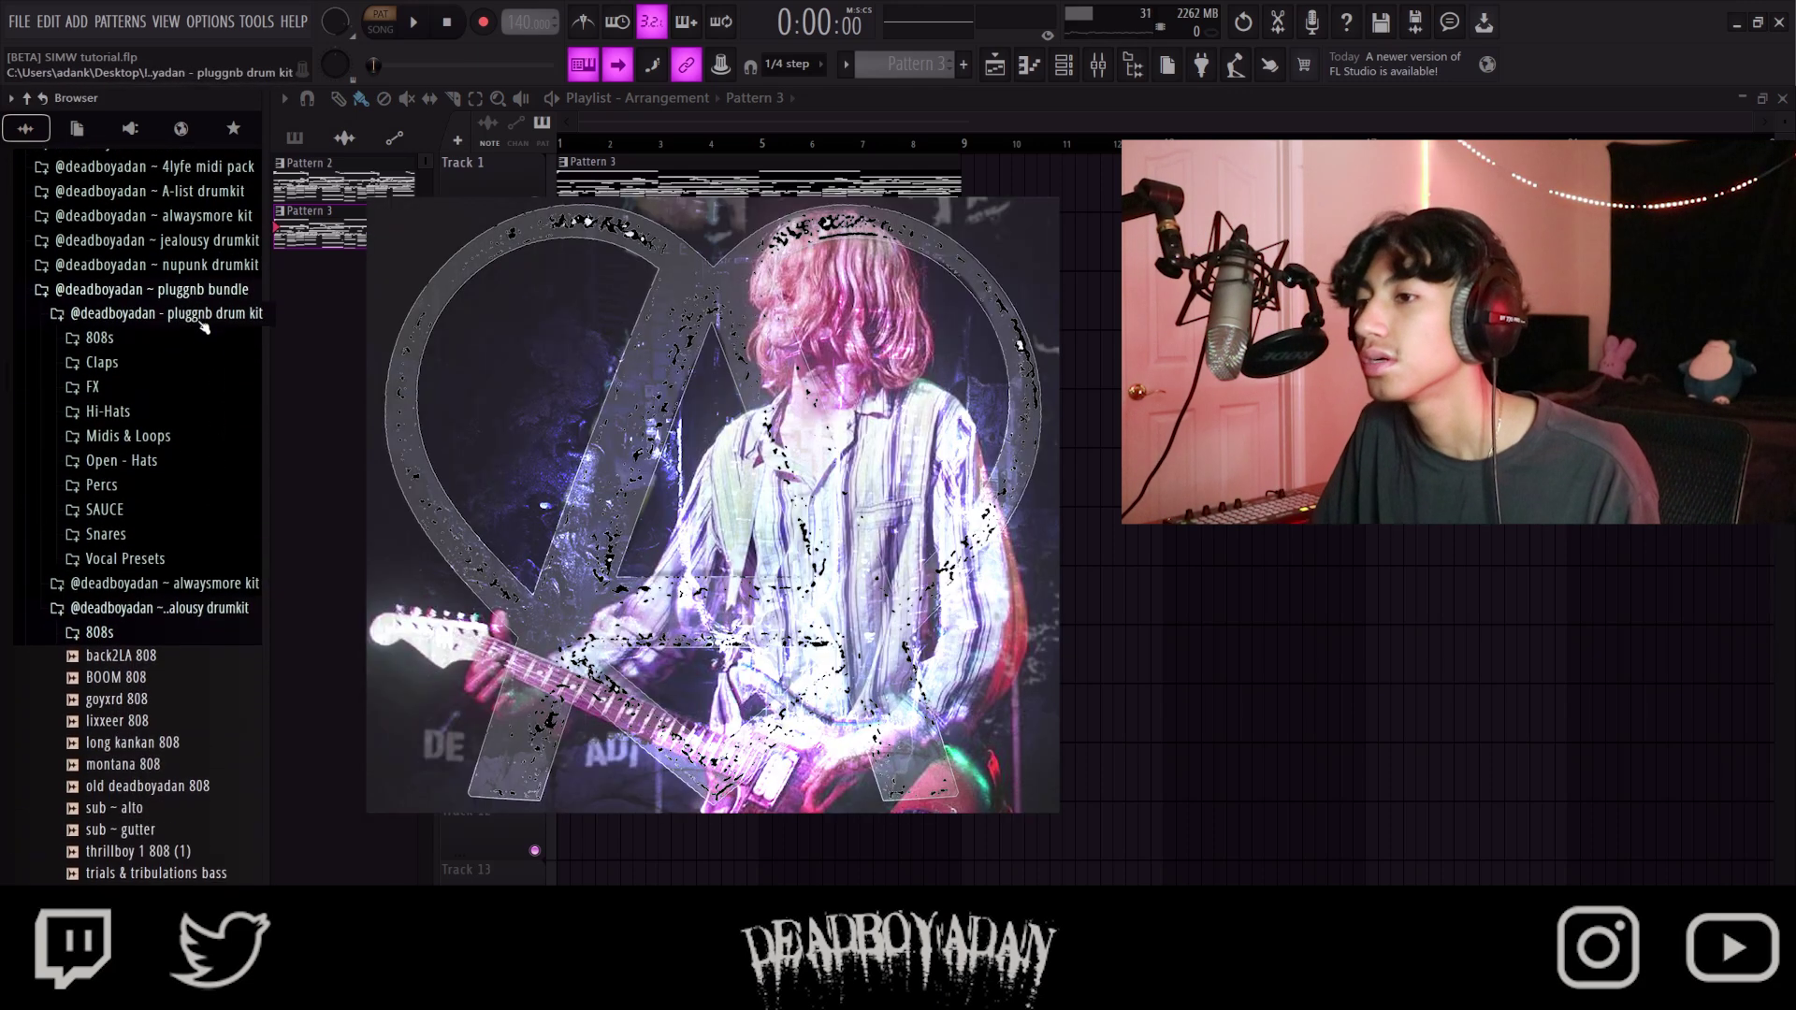
click(203, 304)
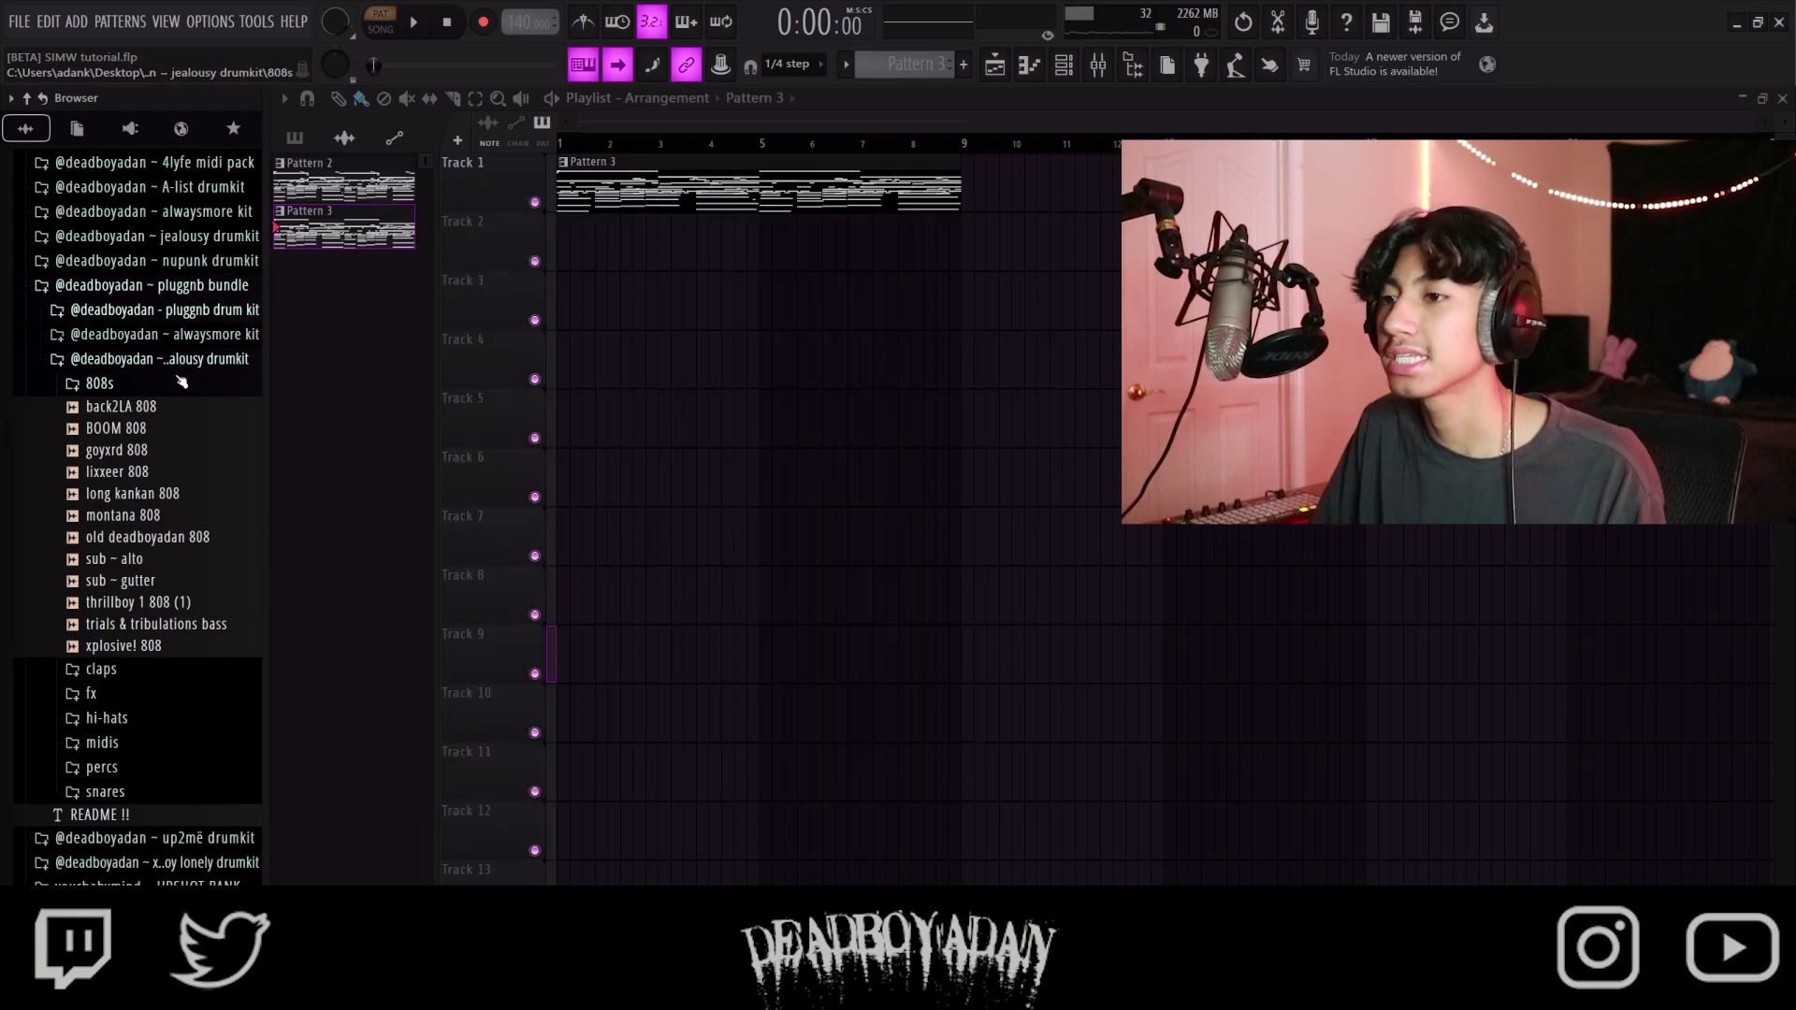
click(182, 385)
click(219, 316)
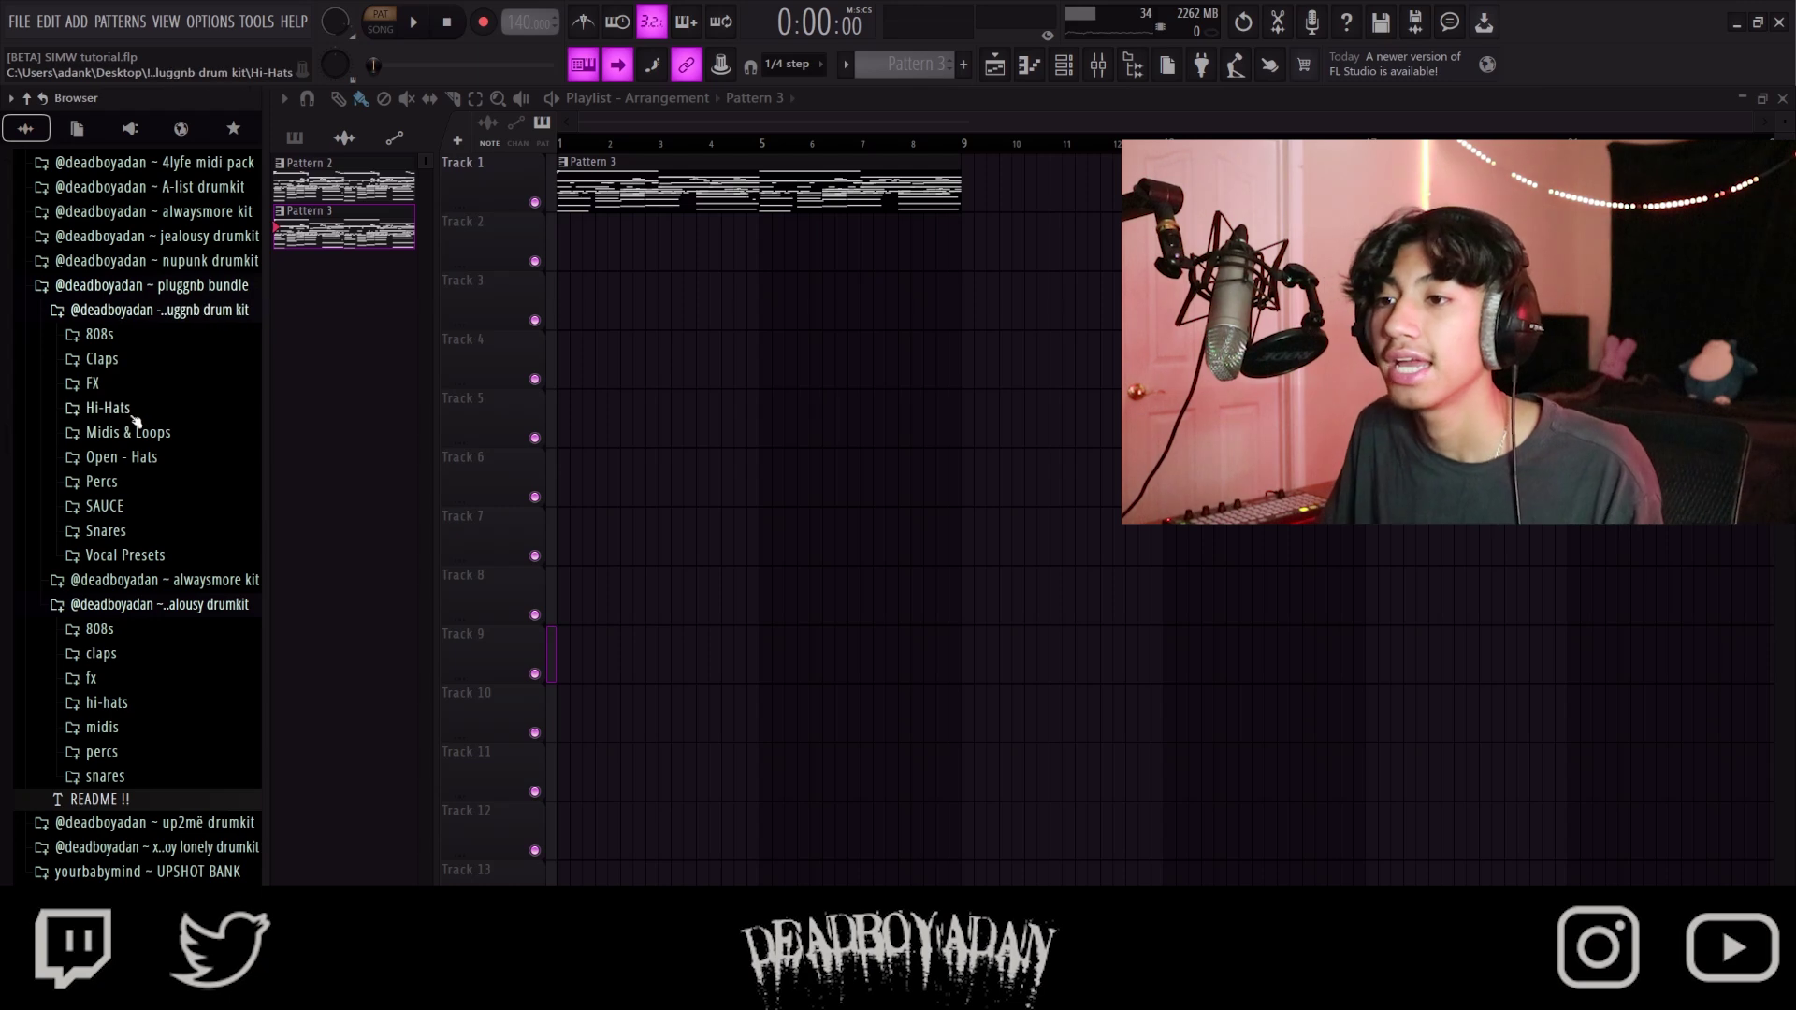
Step: Preview samples in the pluggnb drum kit's FX folder and collapse the kit
click(93, 384)
click(146, 455)
key(Down)
key(Down)
key(Down)
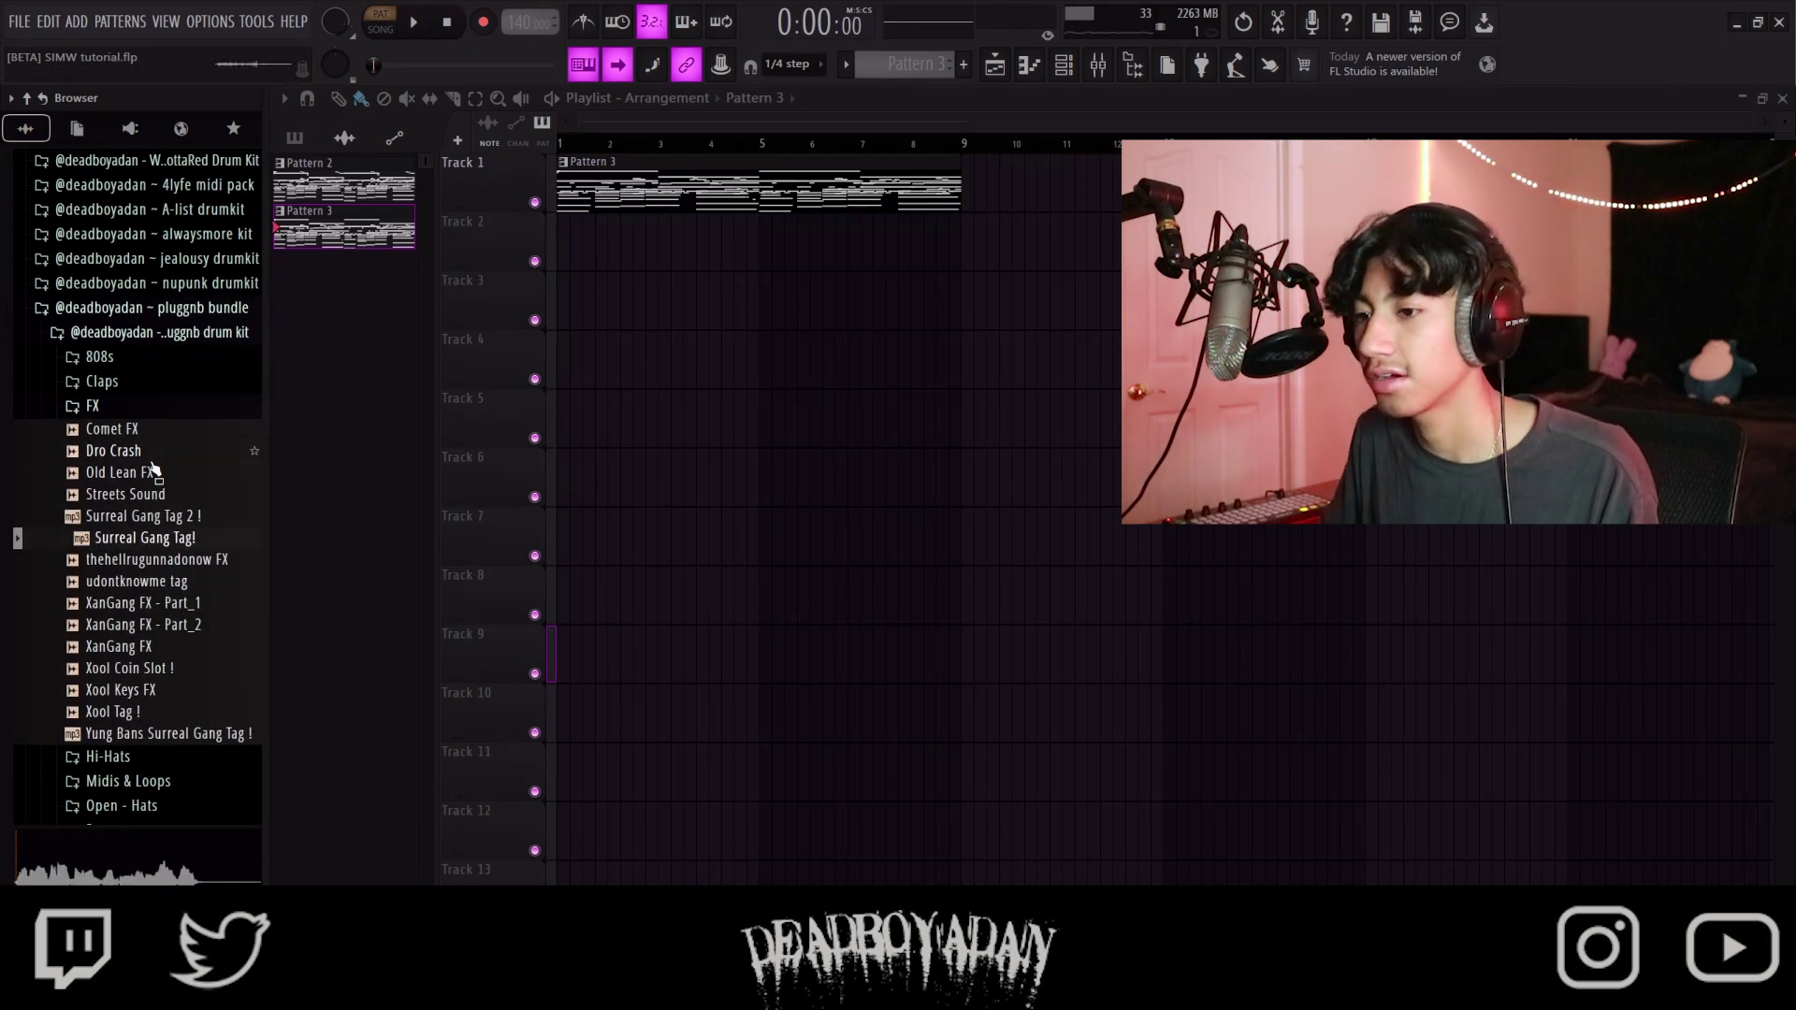
click(146, 410)
click(151, 341)
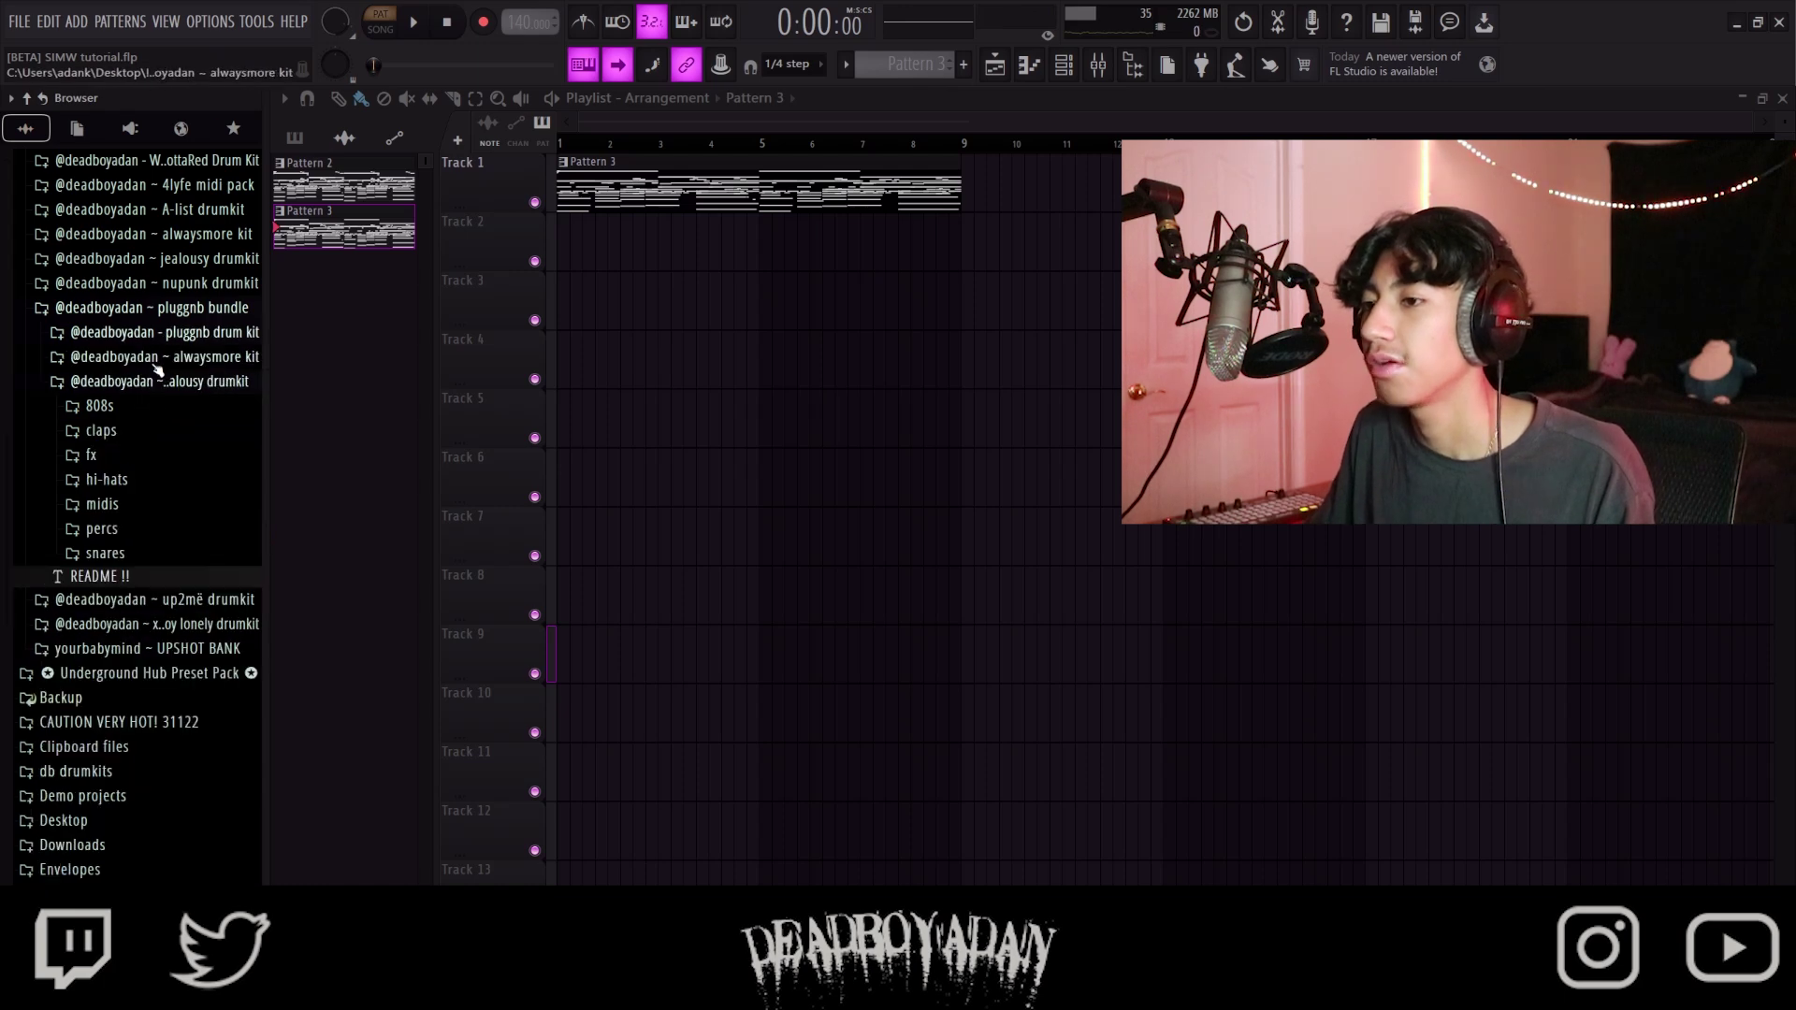
Step: Expand the alwaysmore kit in the pluggnb bundle and review the contents of its !presets folder
click(159, 356)
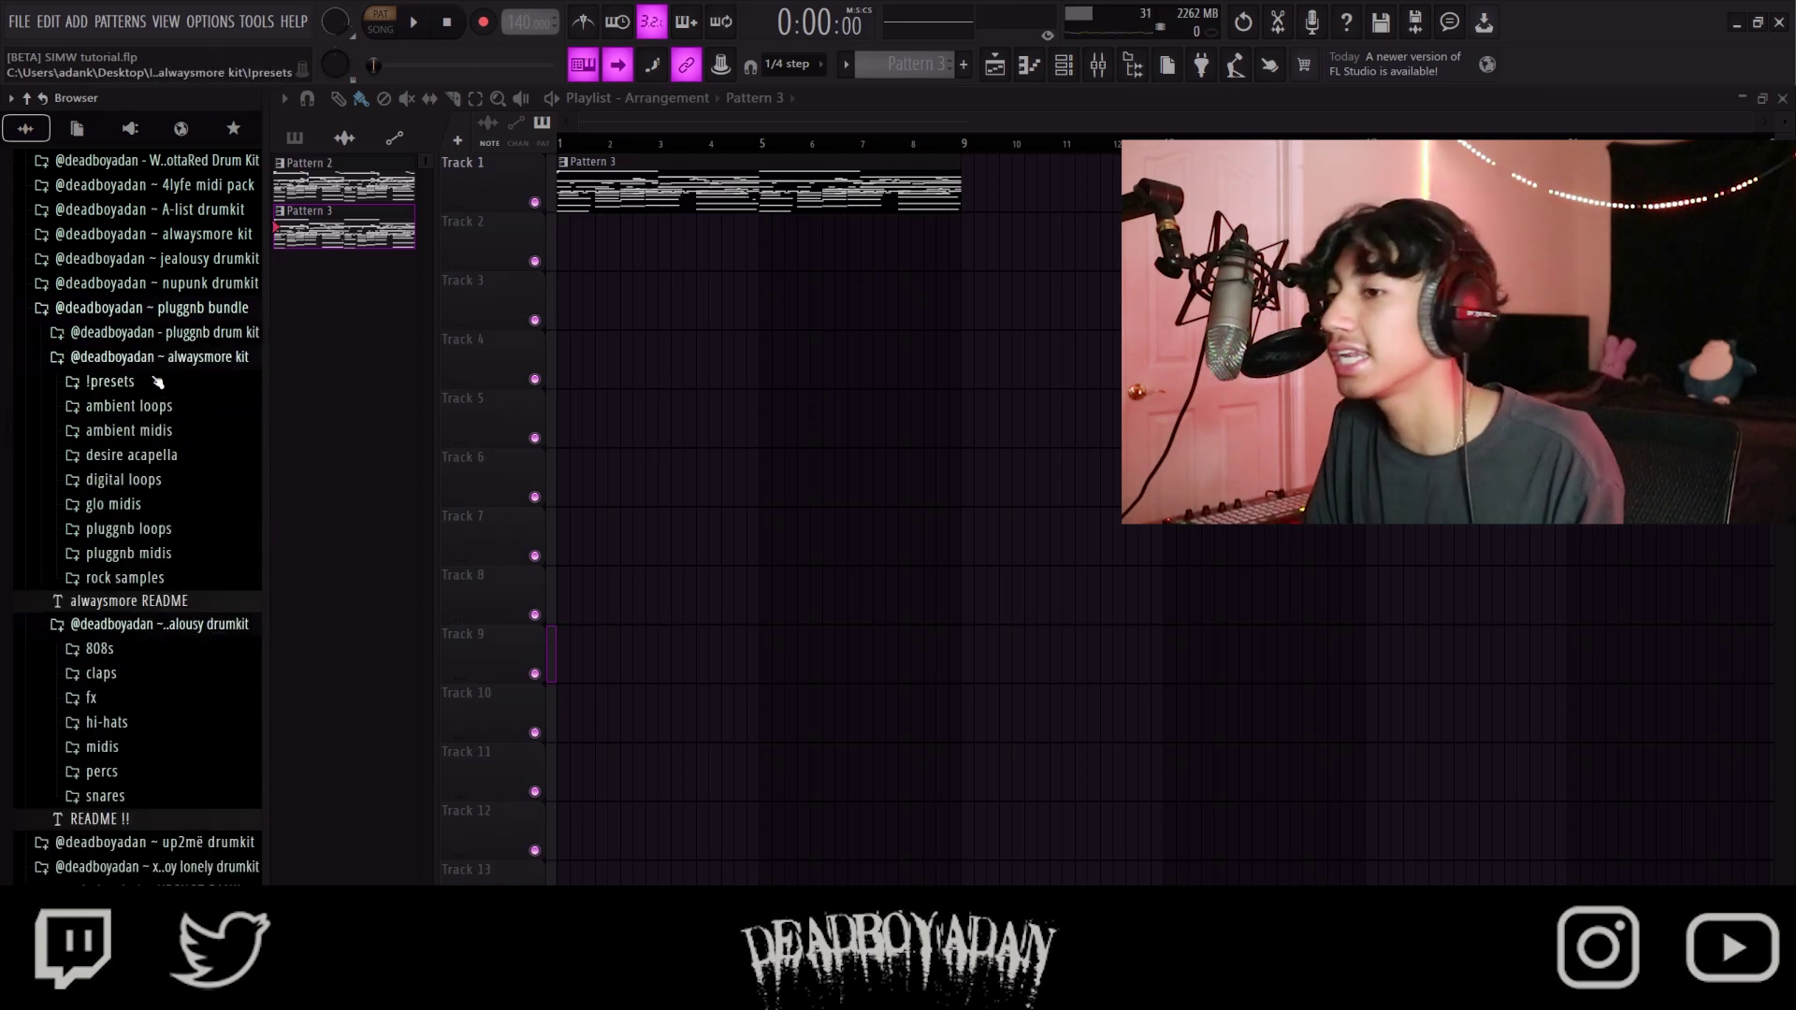
click(157, 382)
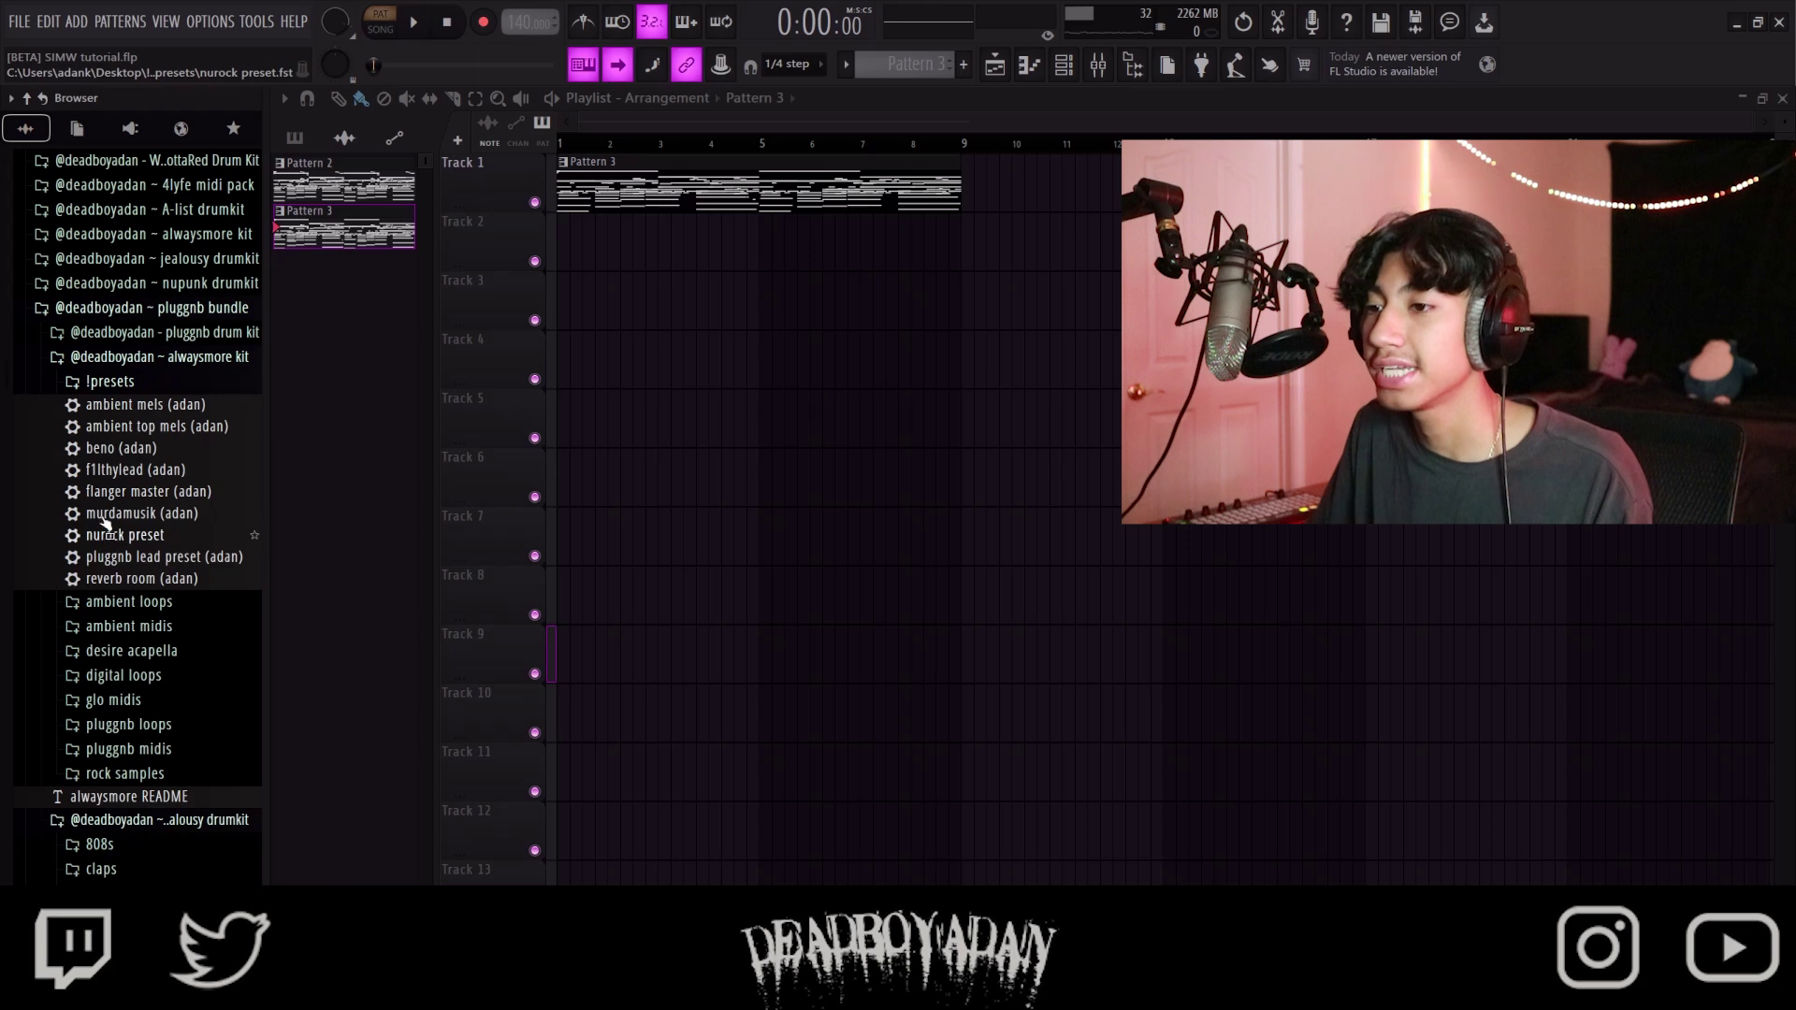
click(168, 379)
Step: Review the alwaysmore kit's pluggnb loops and pluggnb midis folders, including the midi subfolders, and collapse the kit
click(174, 529)
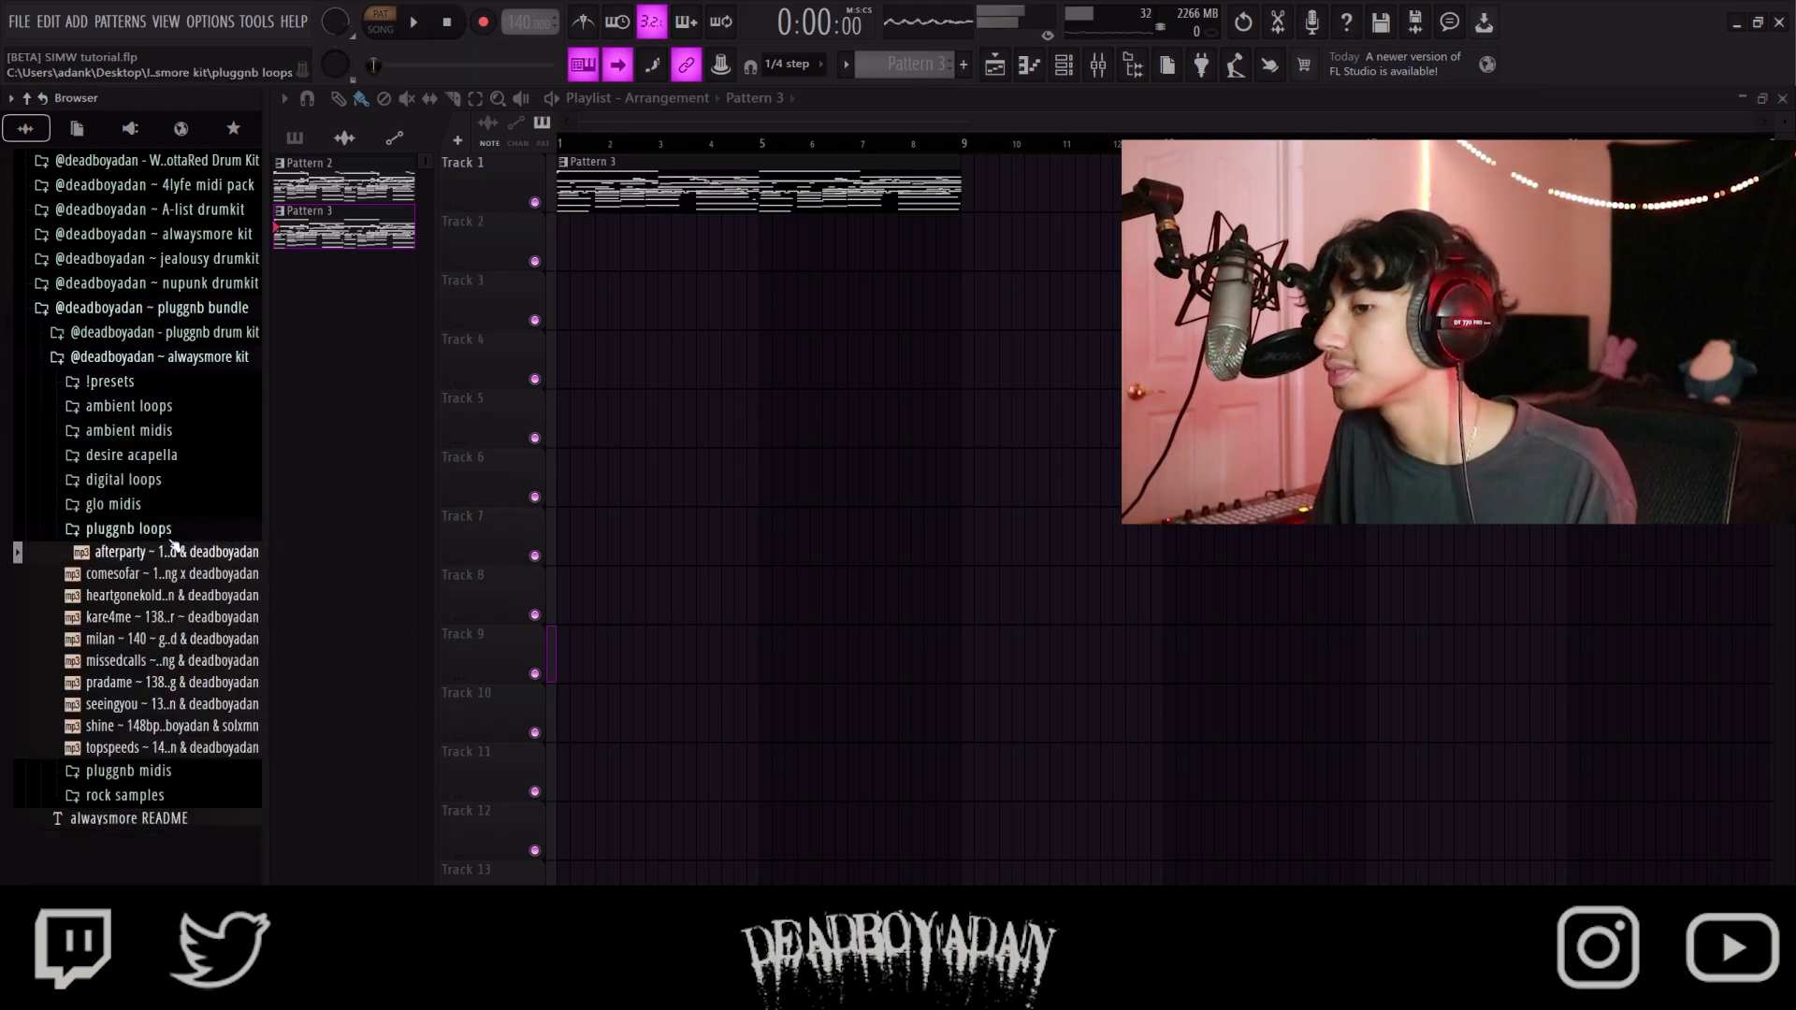
click(172, 531)
click(173, 553)
click(140, 579)
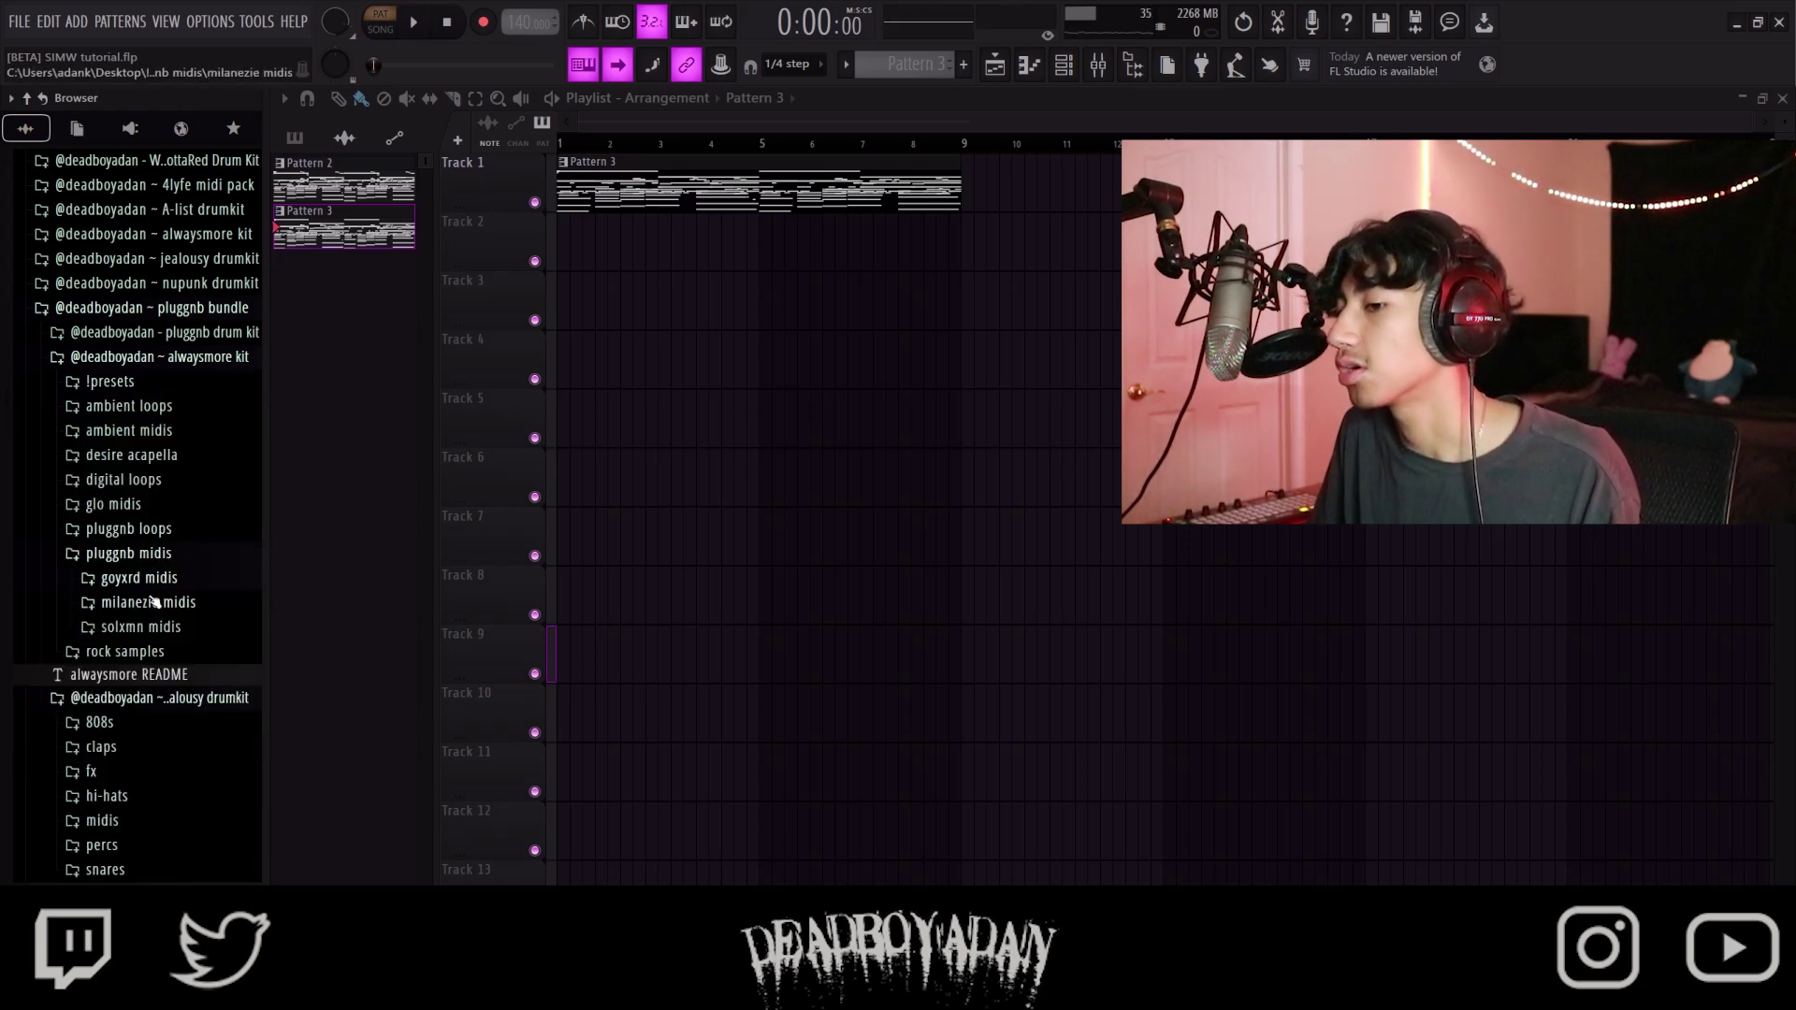
double_click(157, 612)
click(149, 627)
click(150, 627)
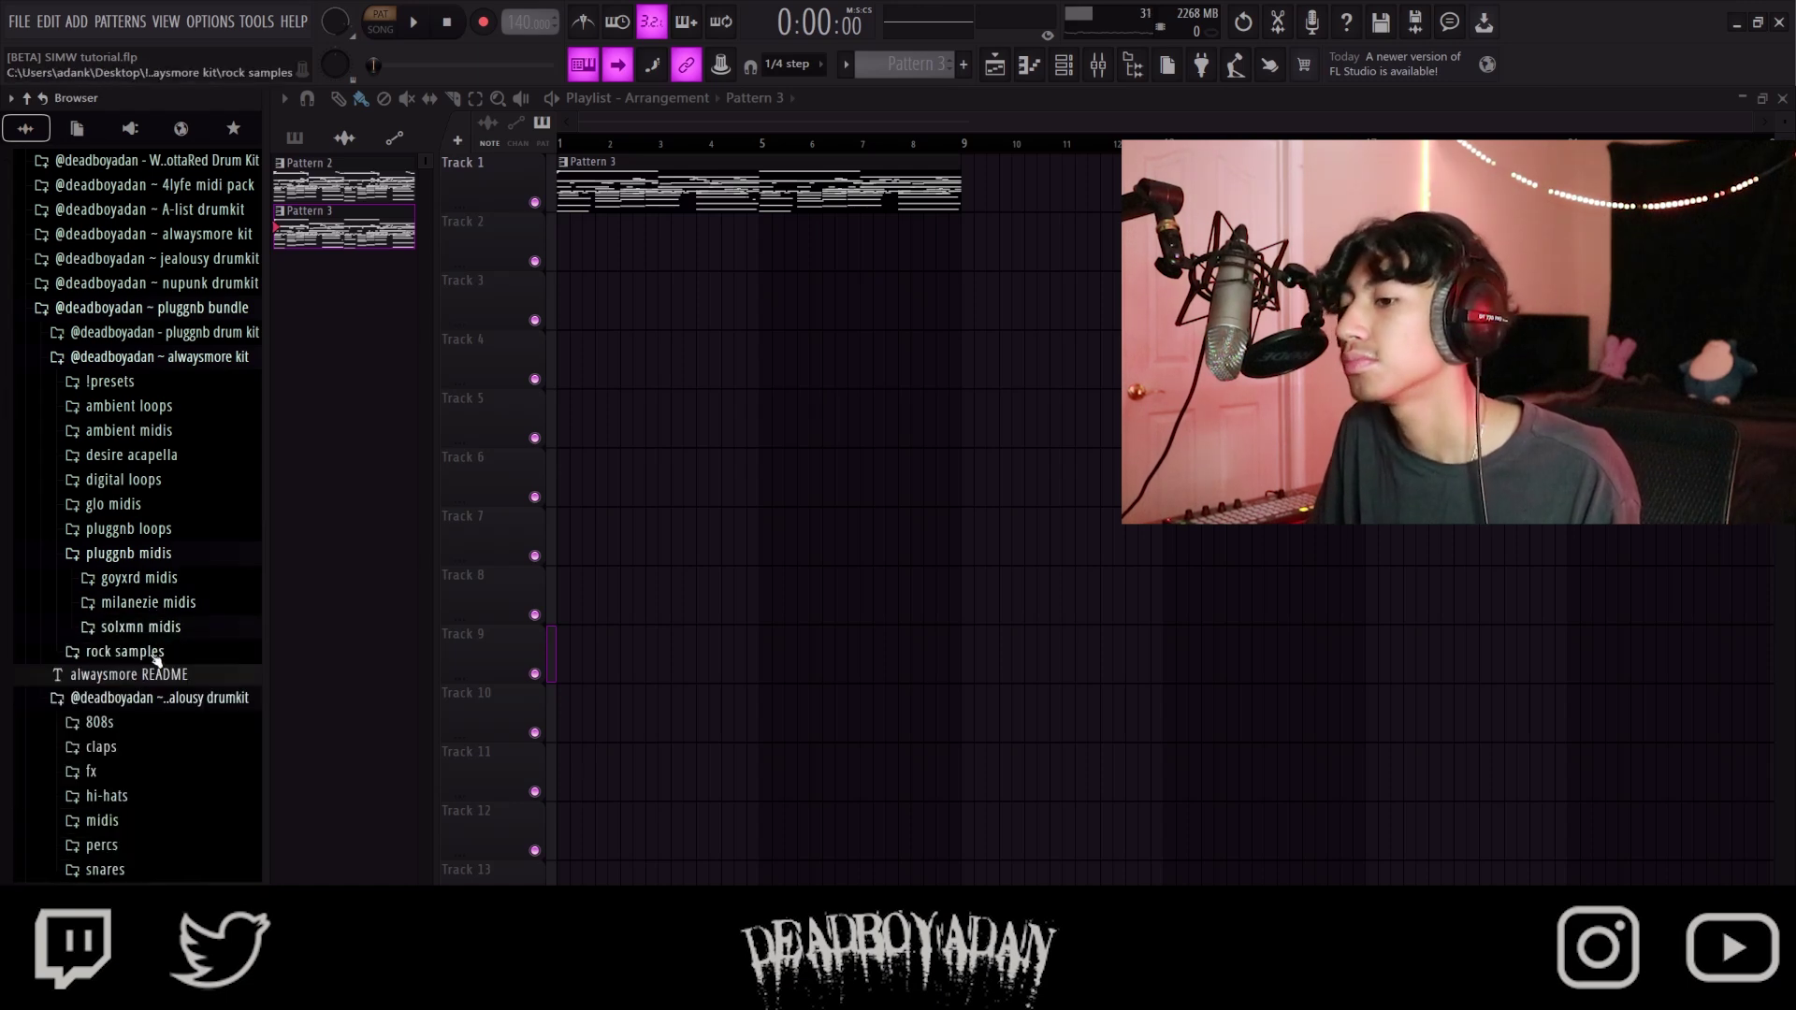
click(163, 356)
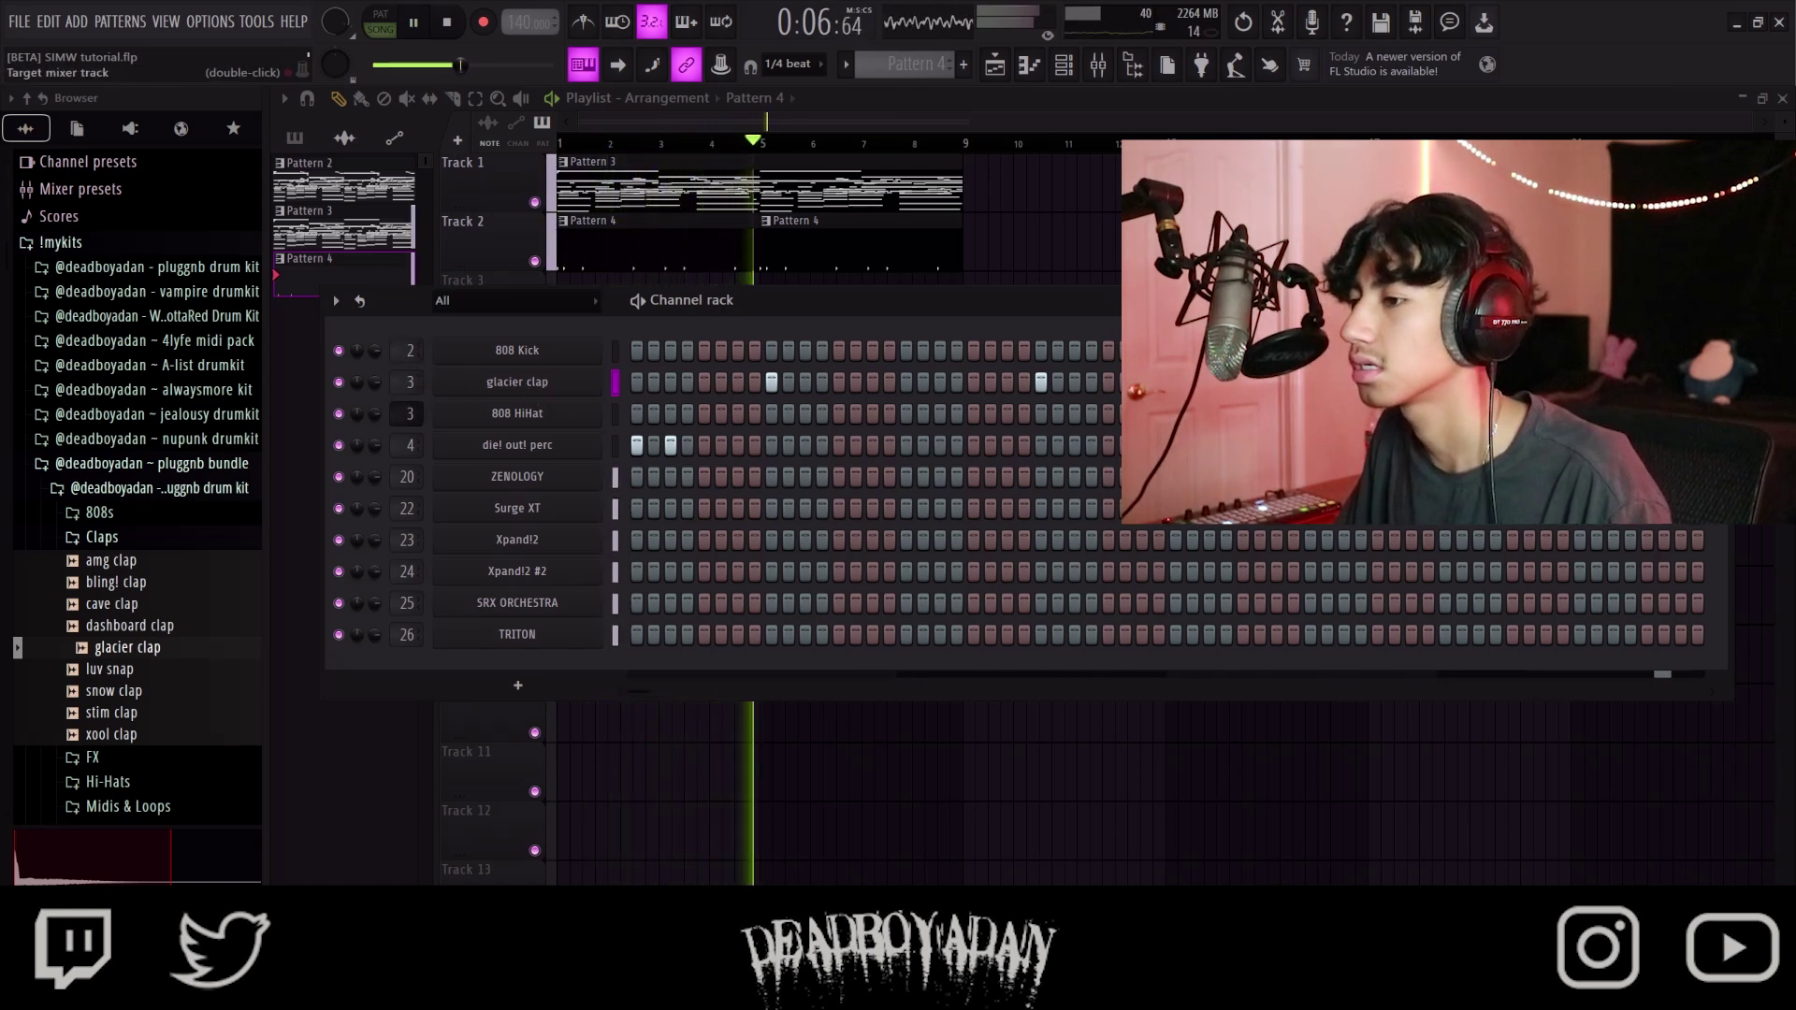
Step: Replace the 808 HiHat channel's sample with stage hi-hat from the pluggnb drum kit's Hi-Hats folder
click(167, 537)
click(110, 586)
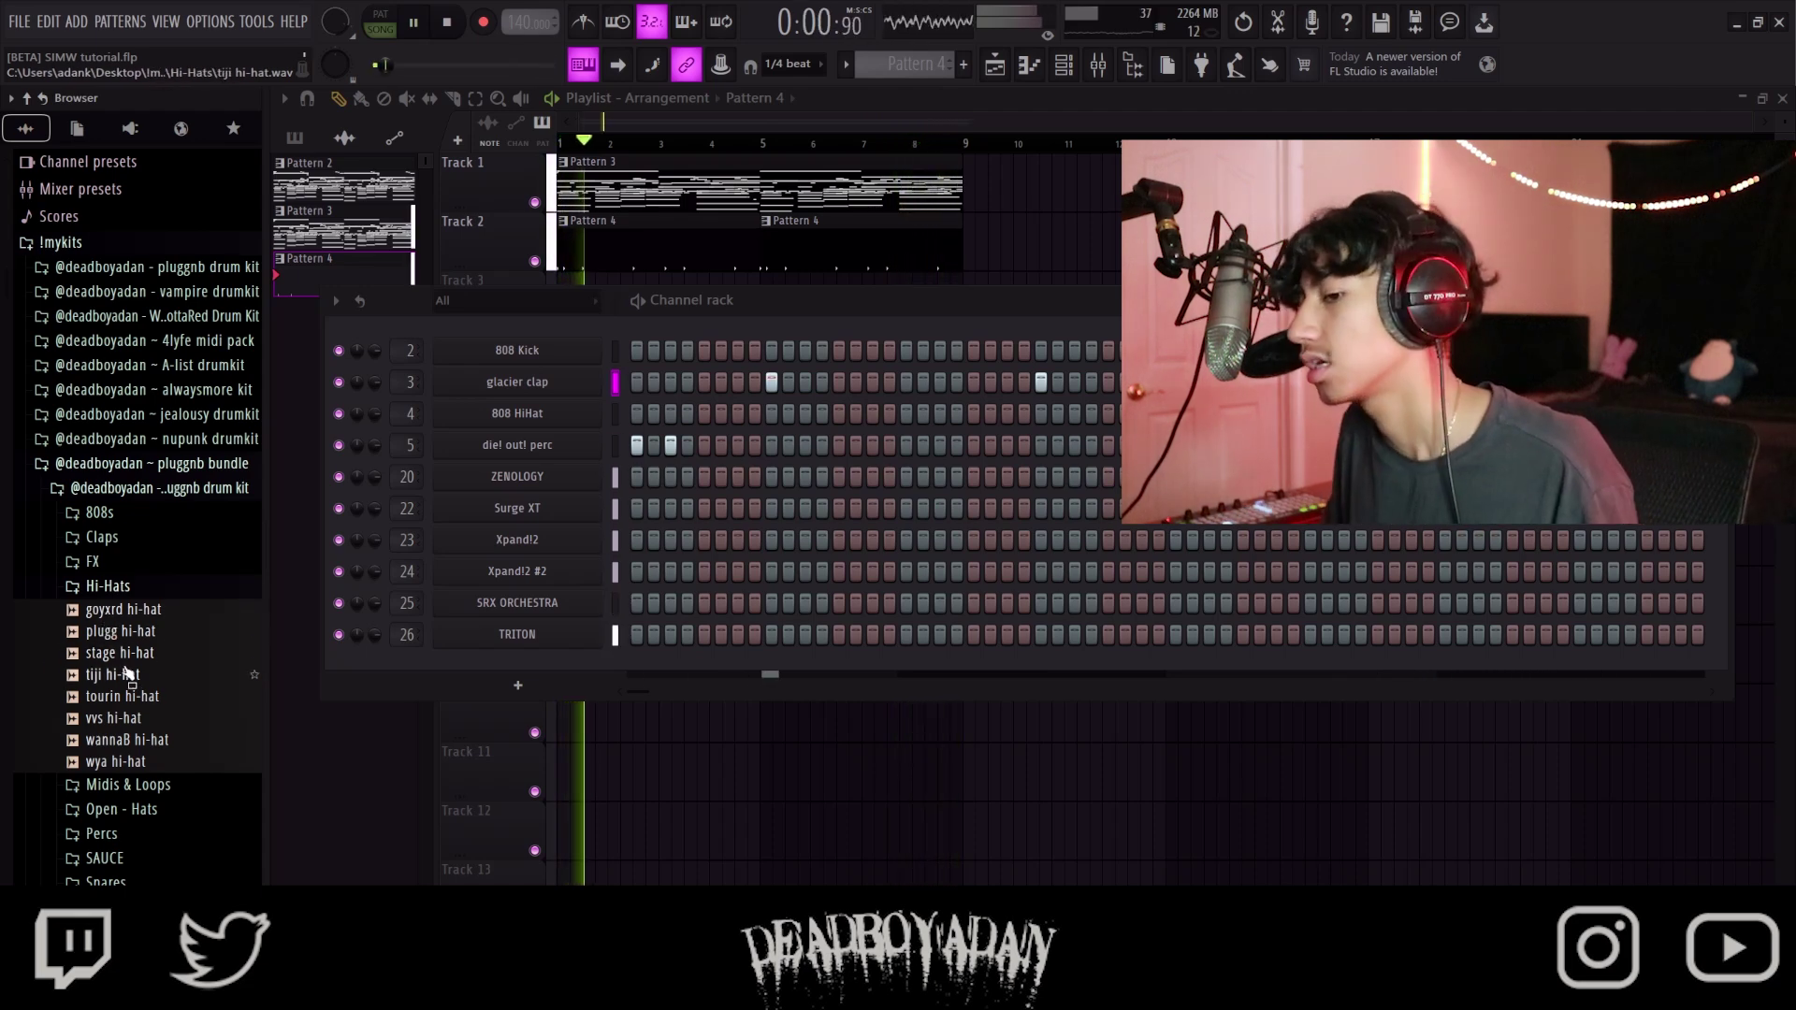
drag(112, 653, 491, 582)
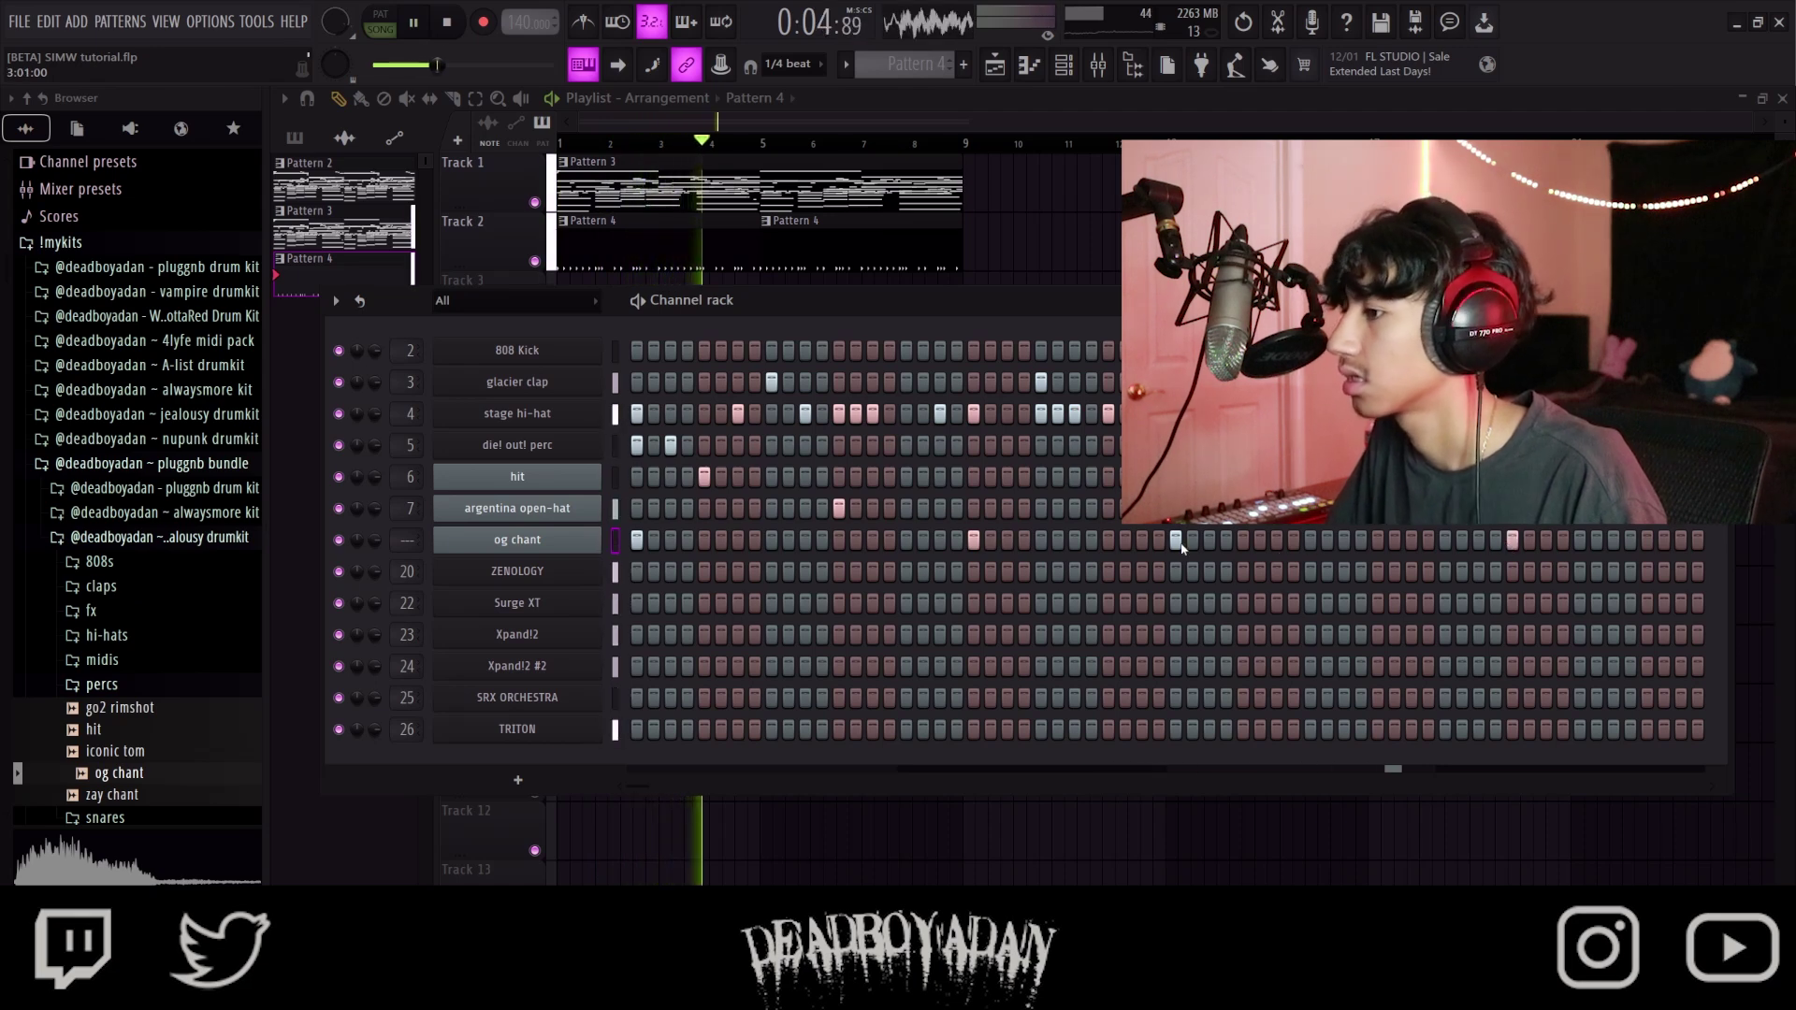
Step: Route the og chant channel to mixer Insert 8 and lower the volumes of Inserts 8 and 7
scroll(407, 539, up, 18)
double_click(407, 540)
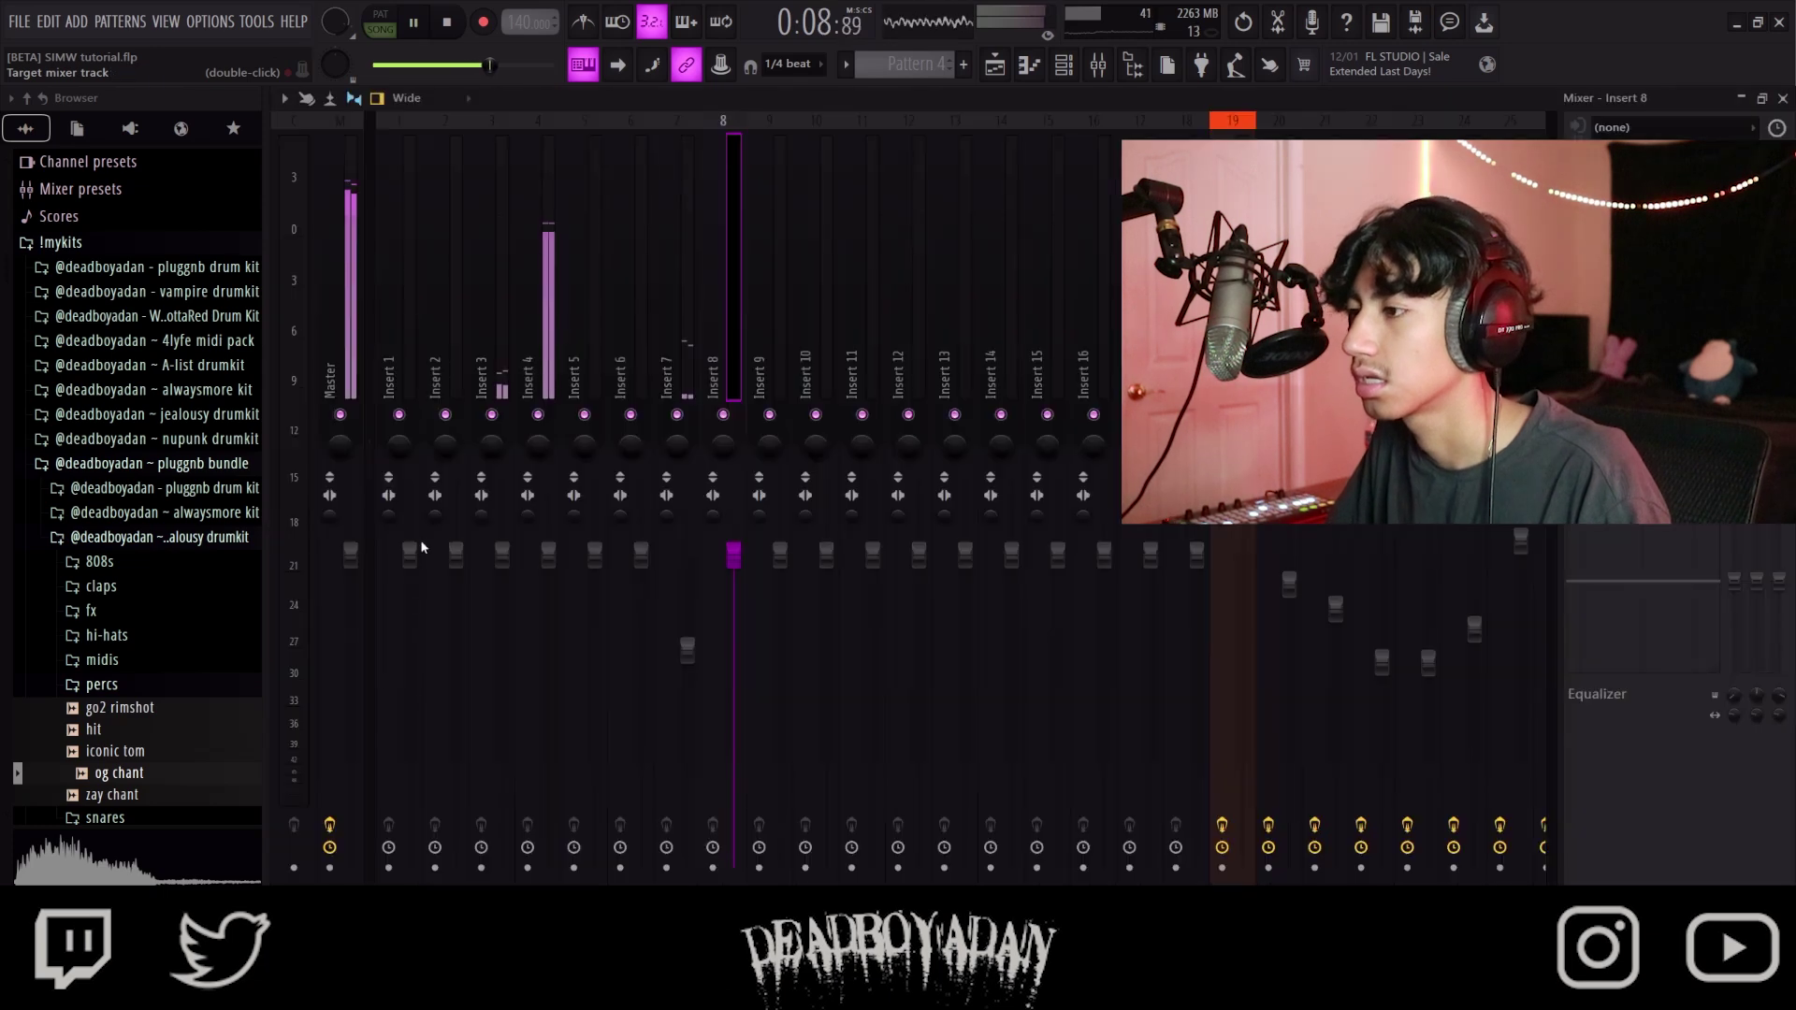
drag(734, 552, 739, 729)
drag(687, 650, 735, 700)
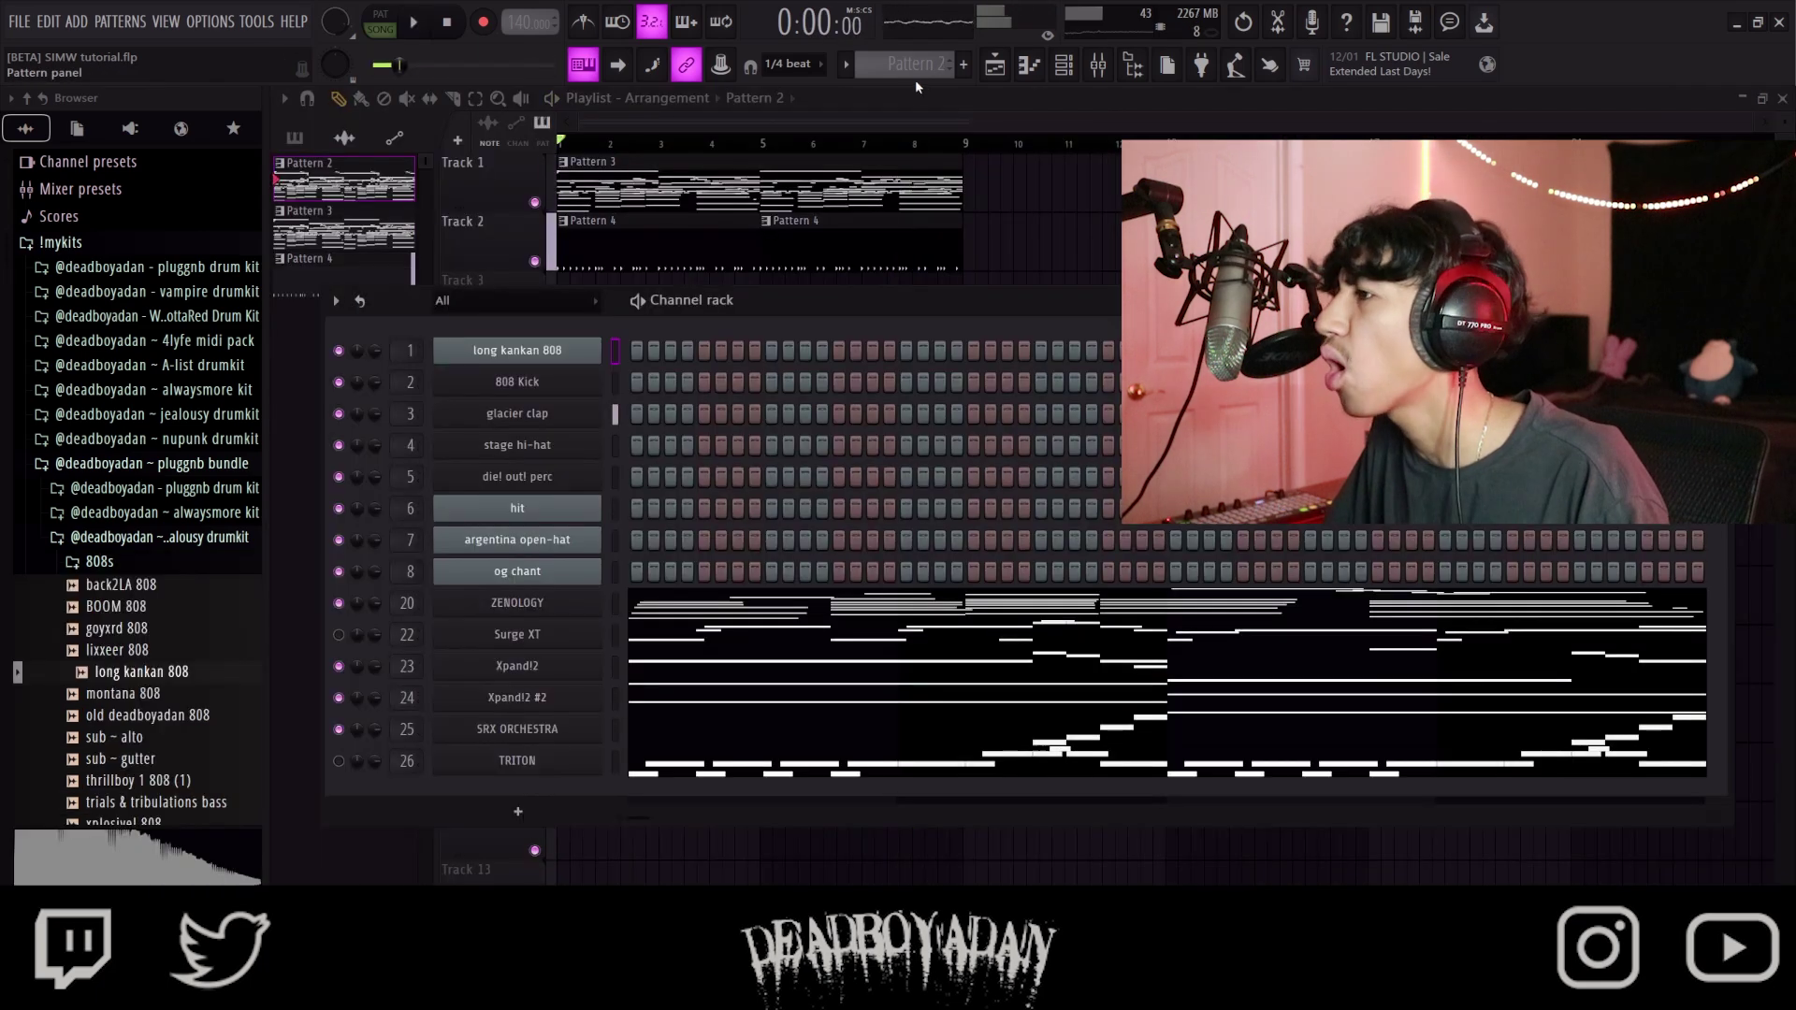
Step: In Pattern 4, replace the glacier clap sample with klean klap from the jealousy drumkit's claps folder and play the pattern
scroll(914, 80, down, 2)
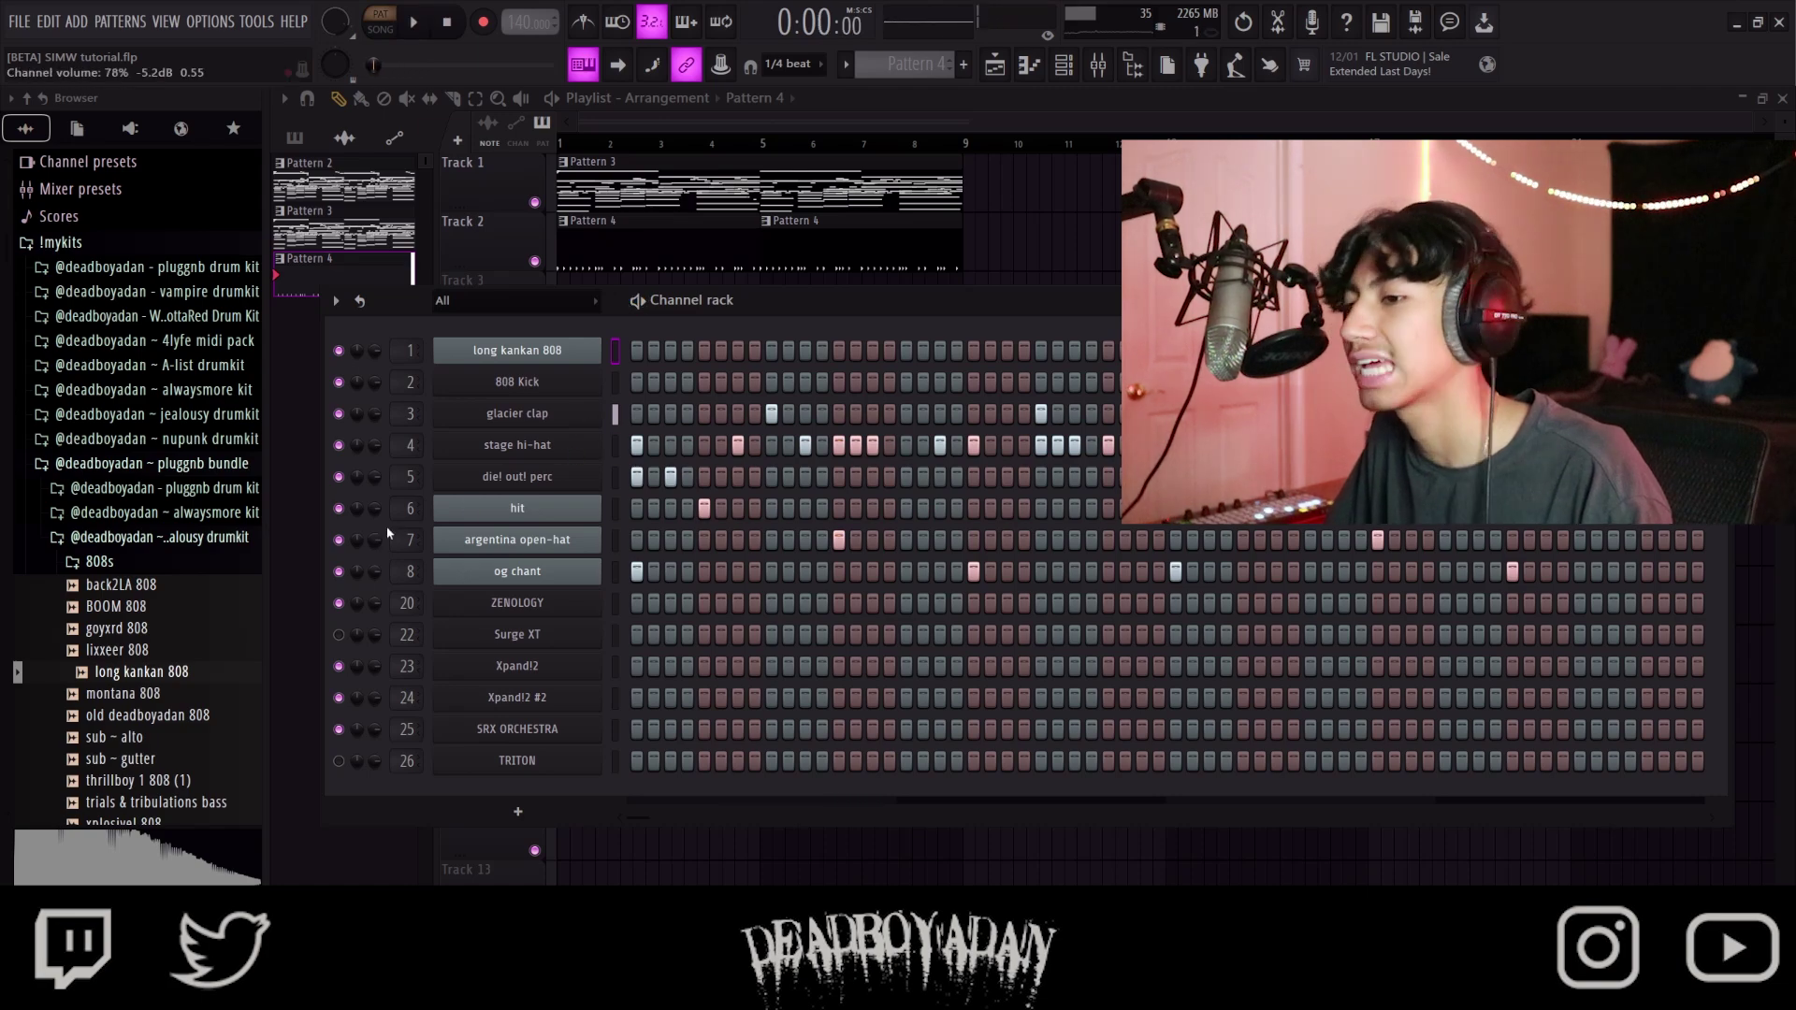
click(98, 561)
click(100, 586)
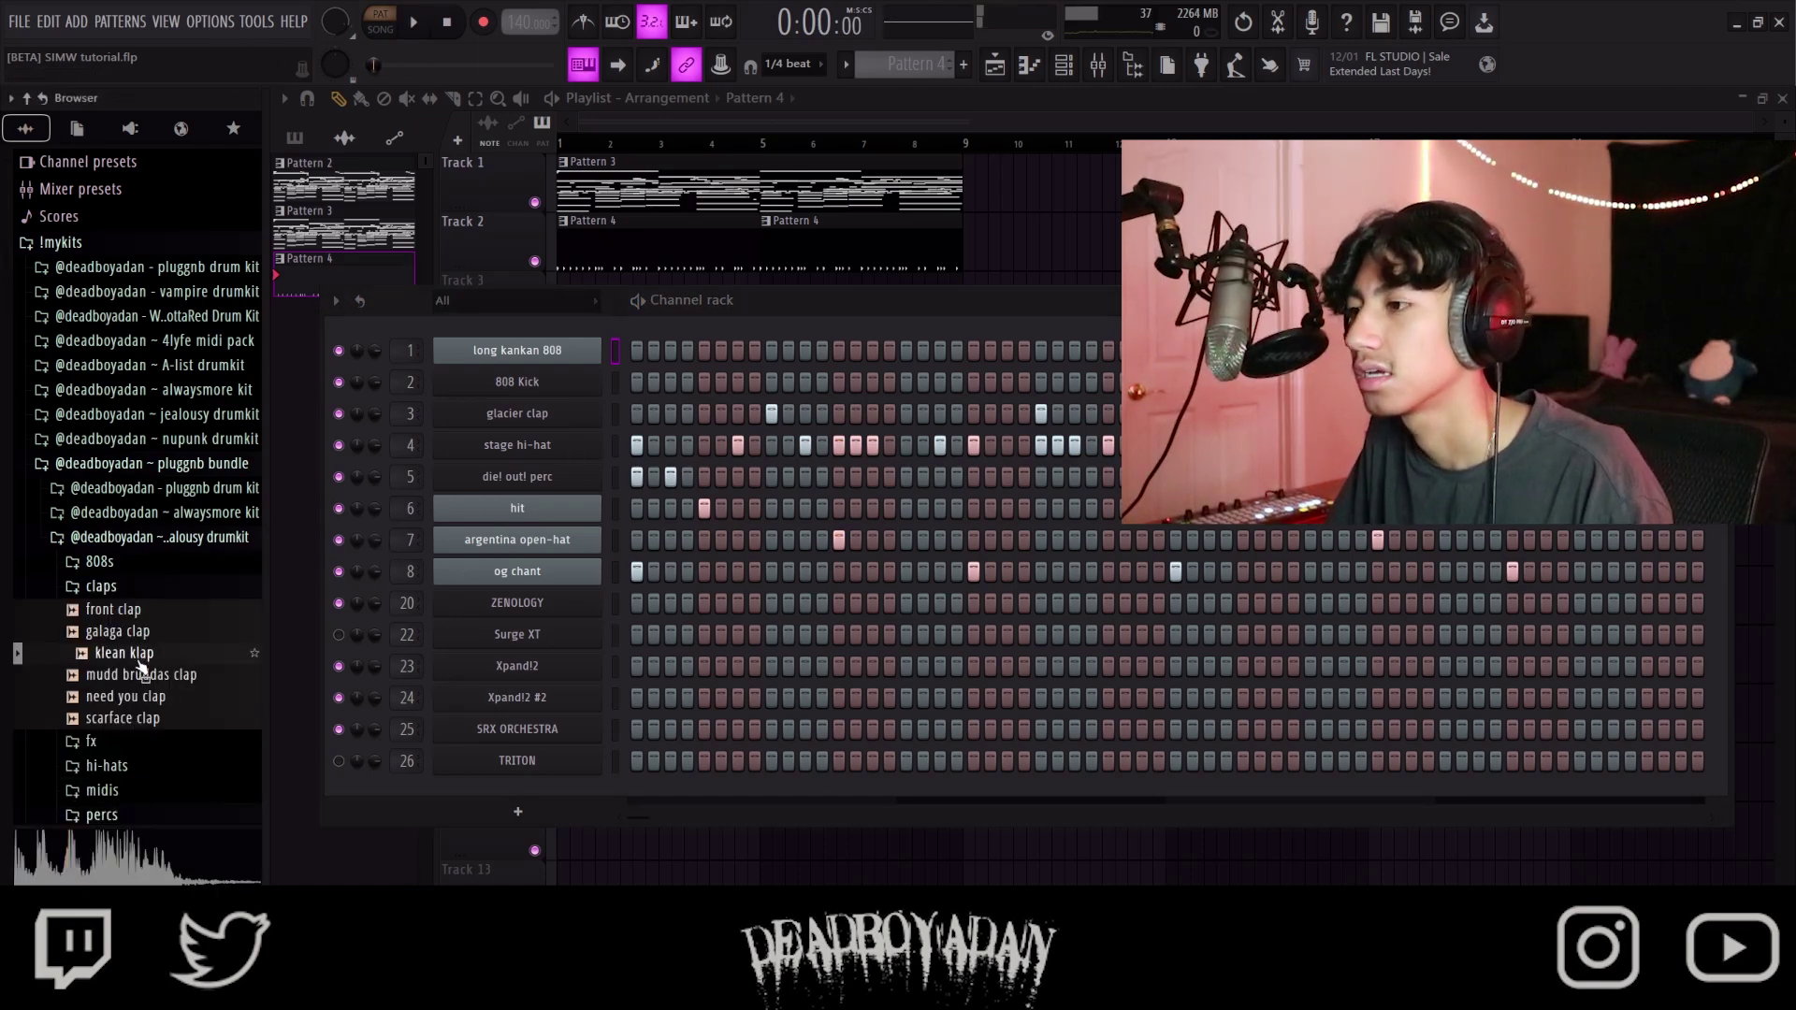
drag(511, 428, 514, 436)
key(space)
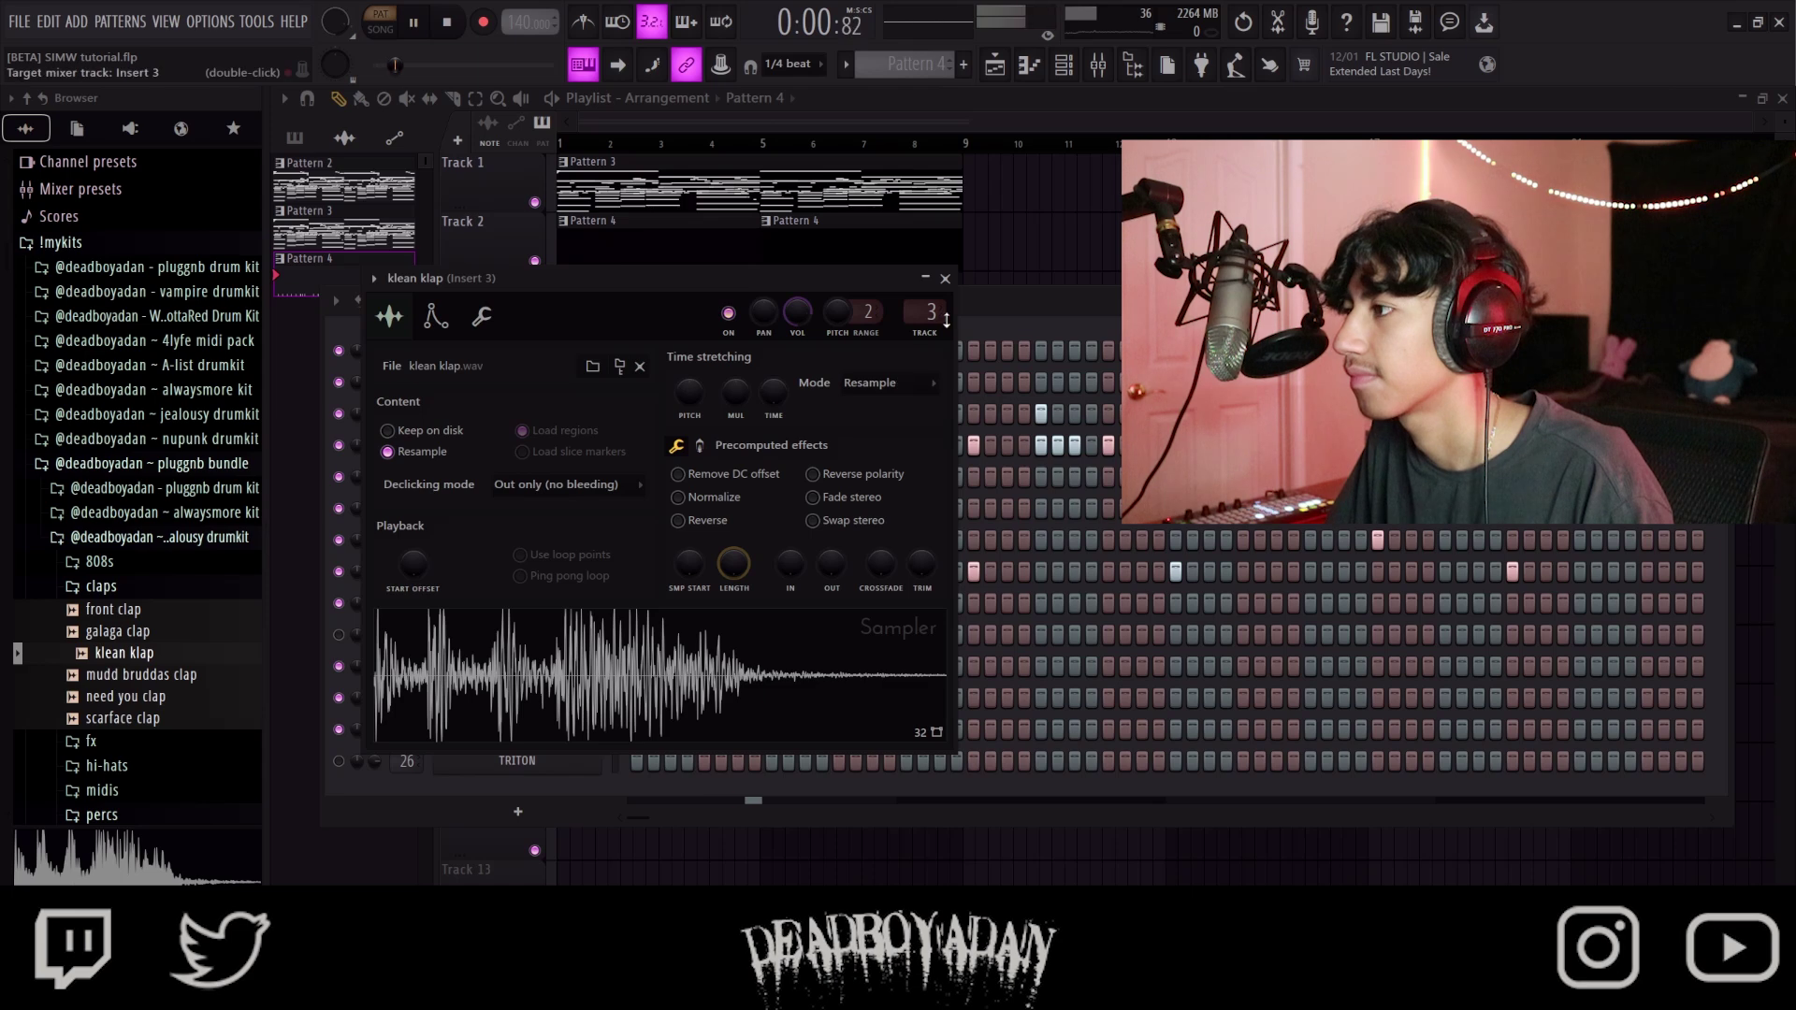
click(946, 278)
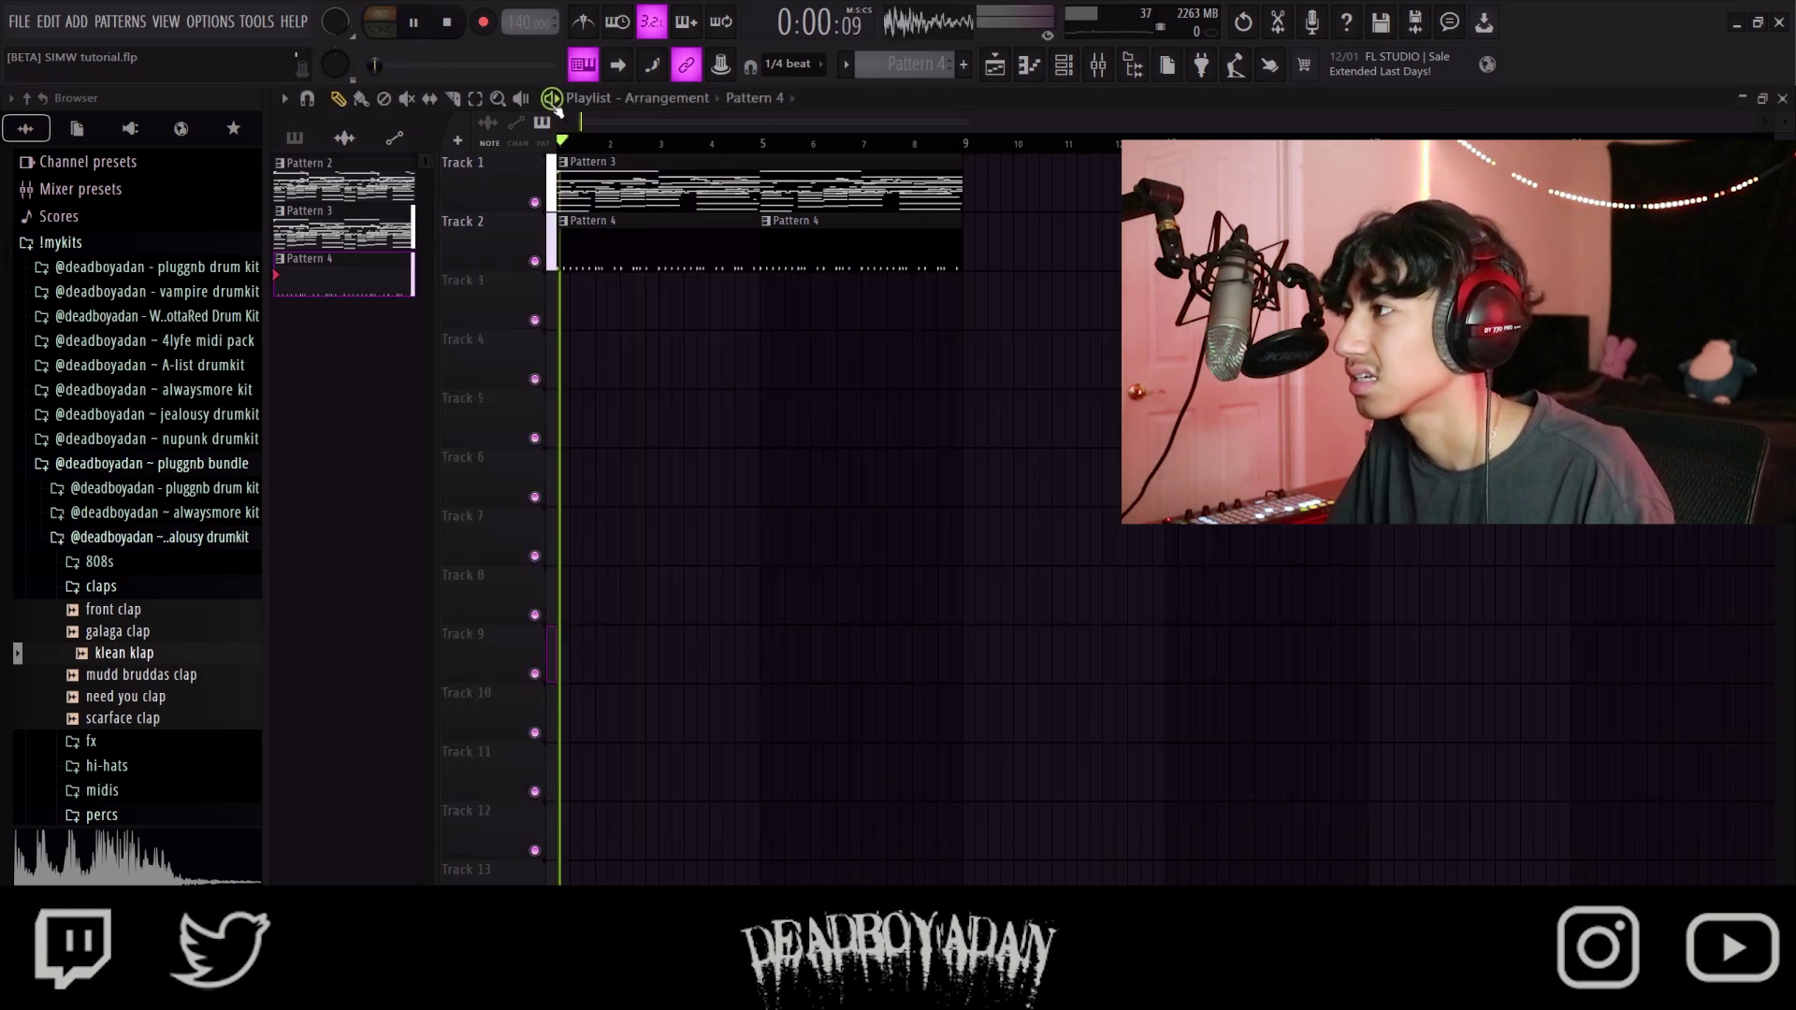
Step: Bring back the channel rack, switch to Pattern 2 and open the long kankan 808's piano roll
key(F6)
scroll(903, 64, up, 1)
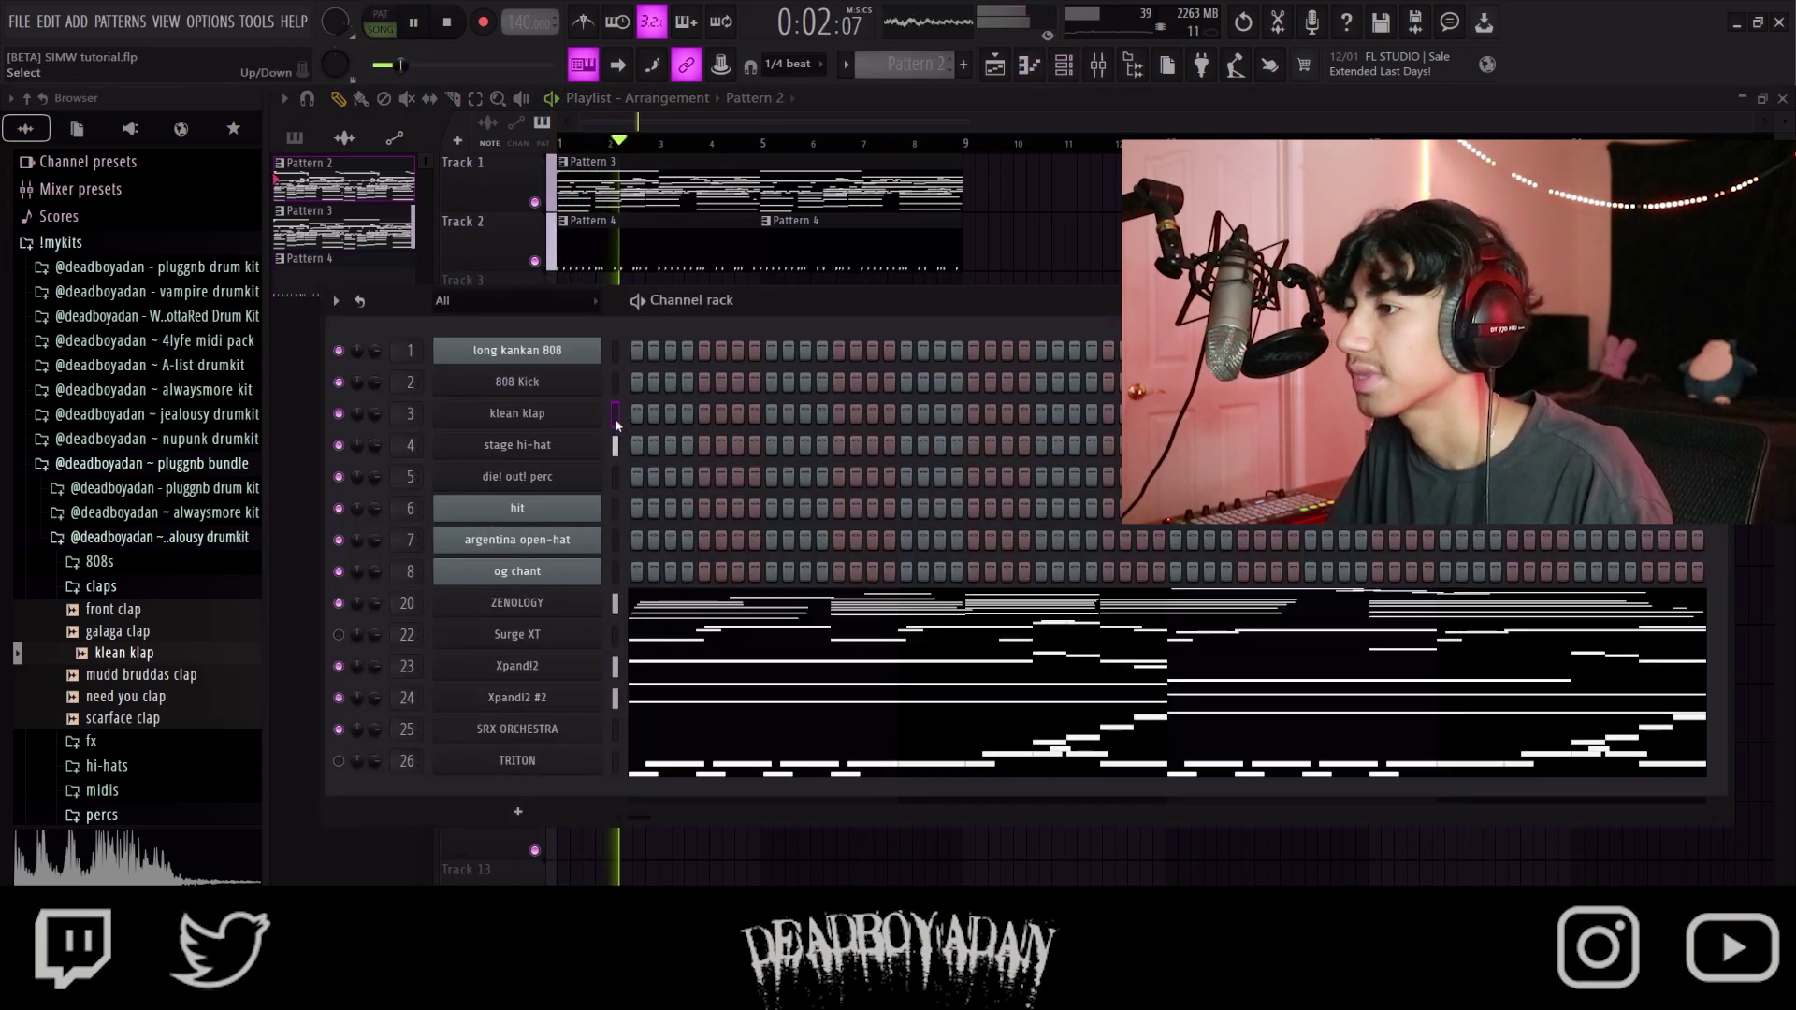
right_click(595, 348)
click(717, 347)
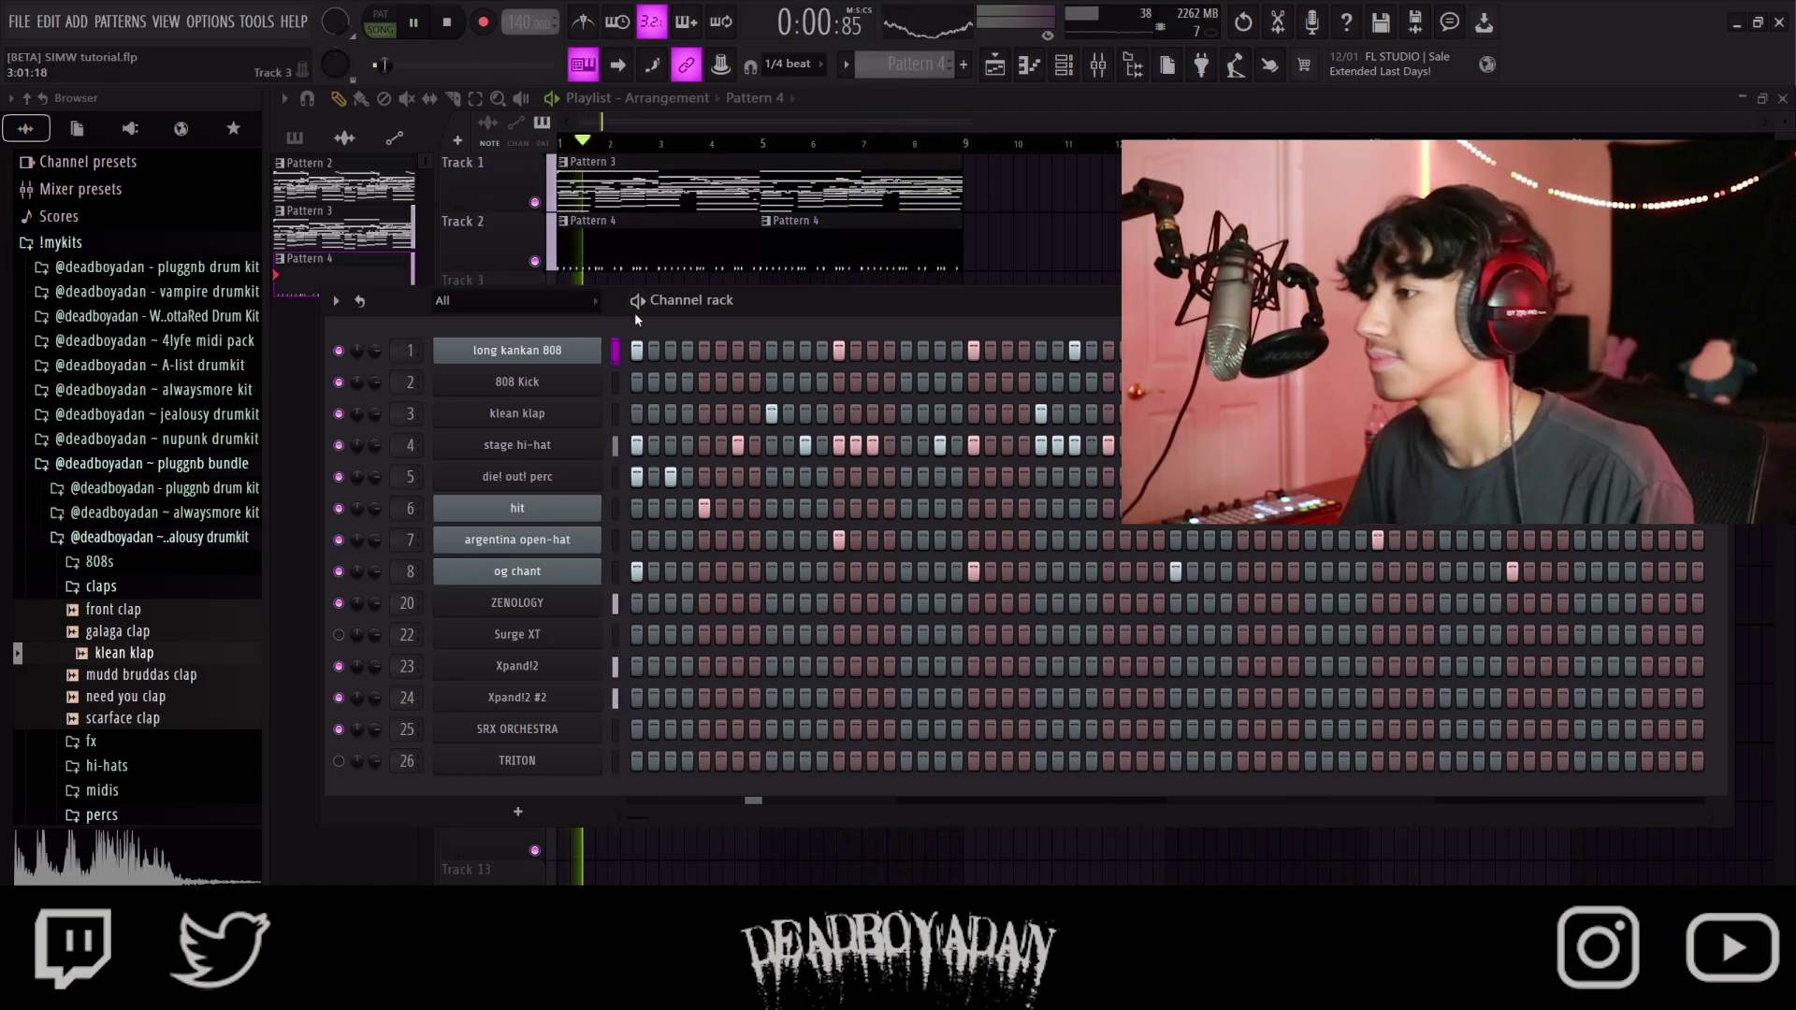
Step: Reopen the long kankan 808's piano roll and raise its notes from bar 3 onward to D#7
right_click(593, 347)
click(616, 345)
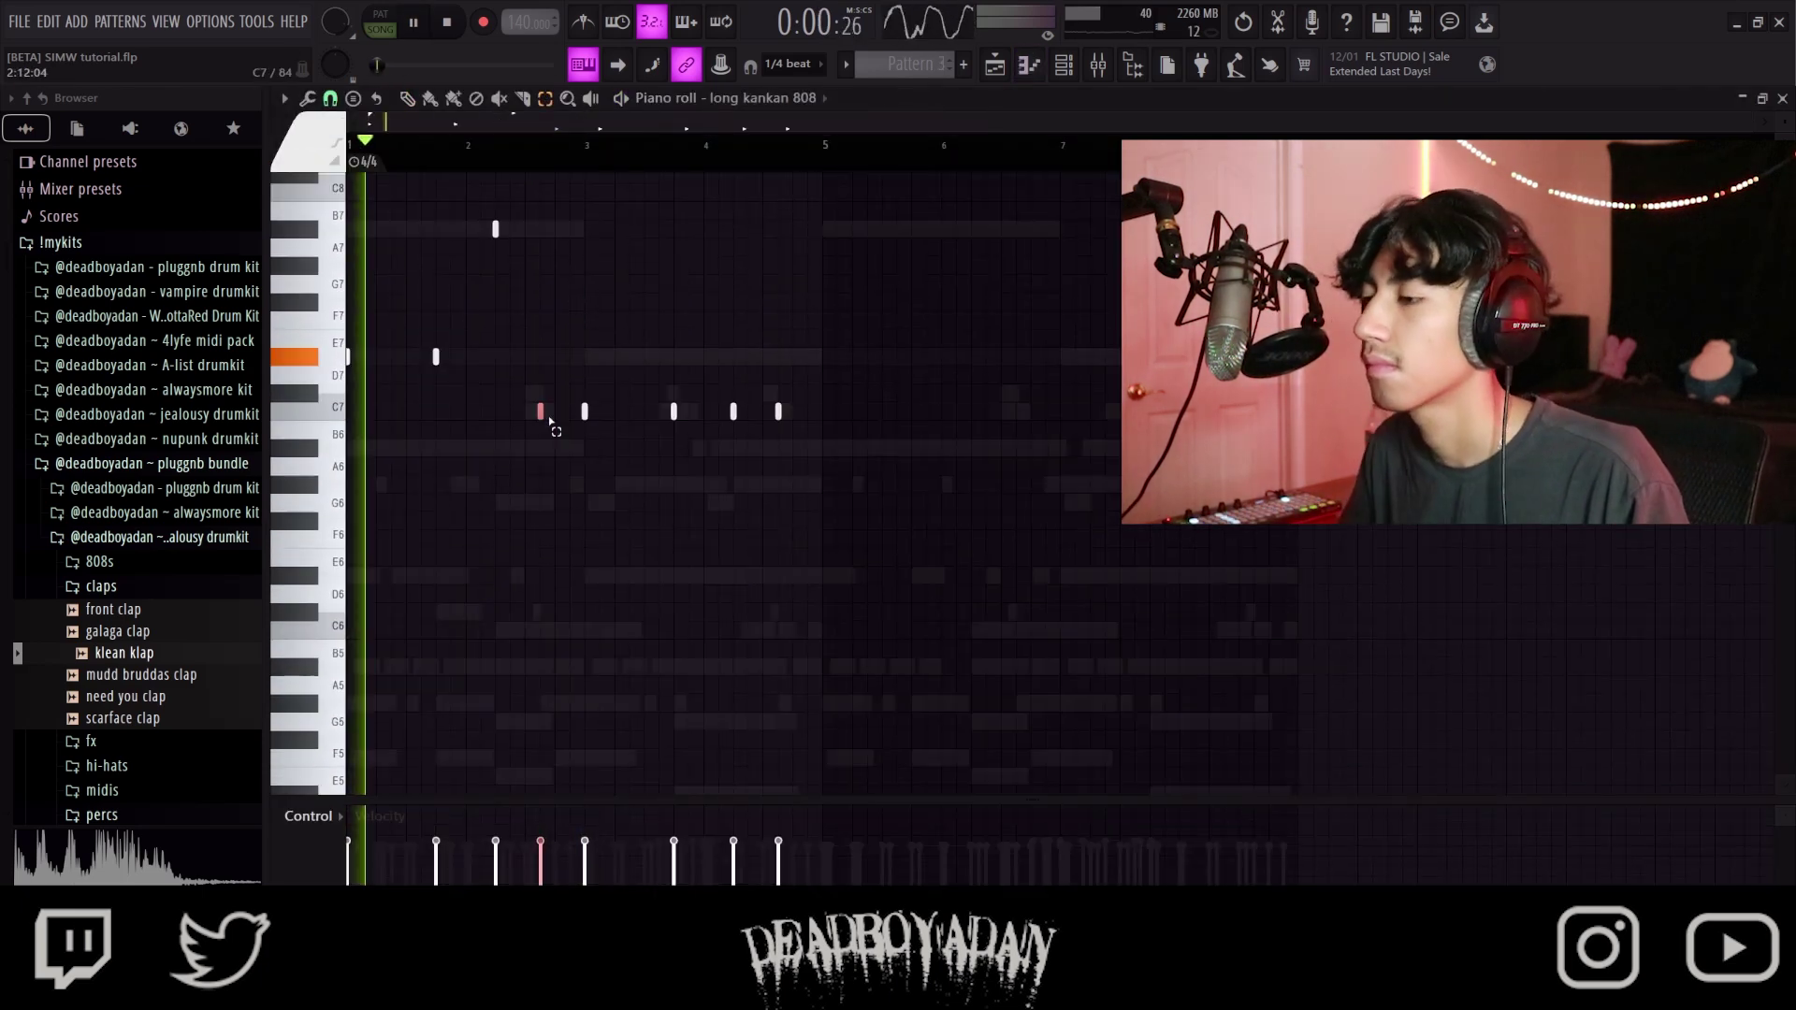
click(595, 423)
drag(568, 399, 952, 445)
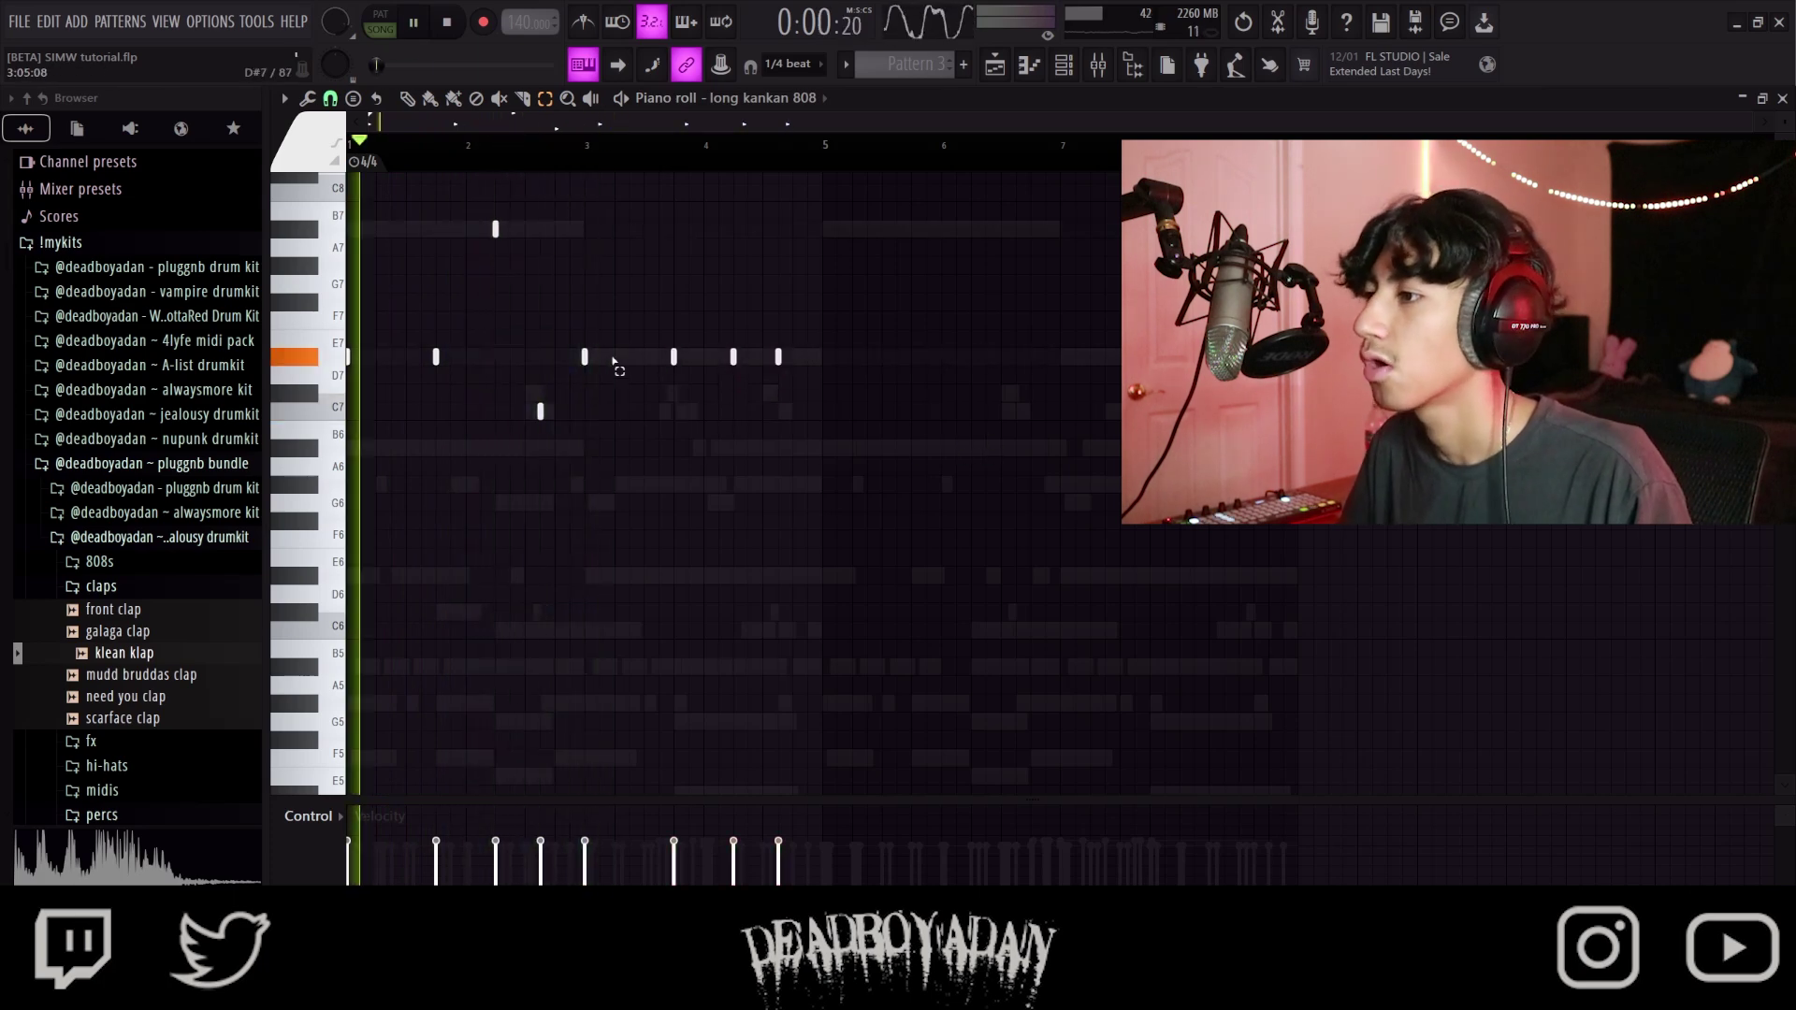
Step: Lower the 808 note at the start of bar 3 to C7 and add another C7 note within that bar
drag(567, 349, 610, 367)
key(shift+Down)
key(shift+Down)
key(shift+Down)
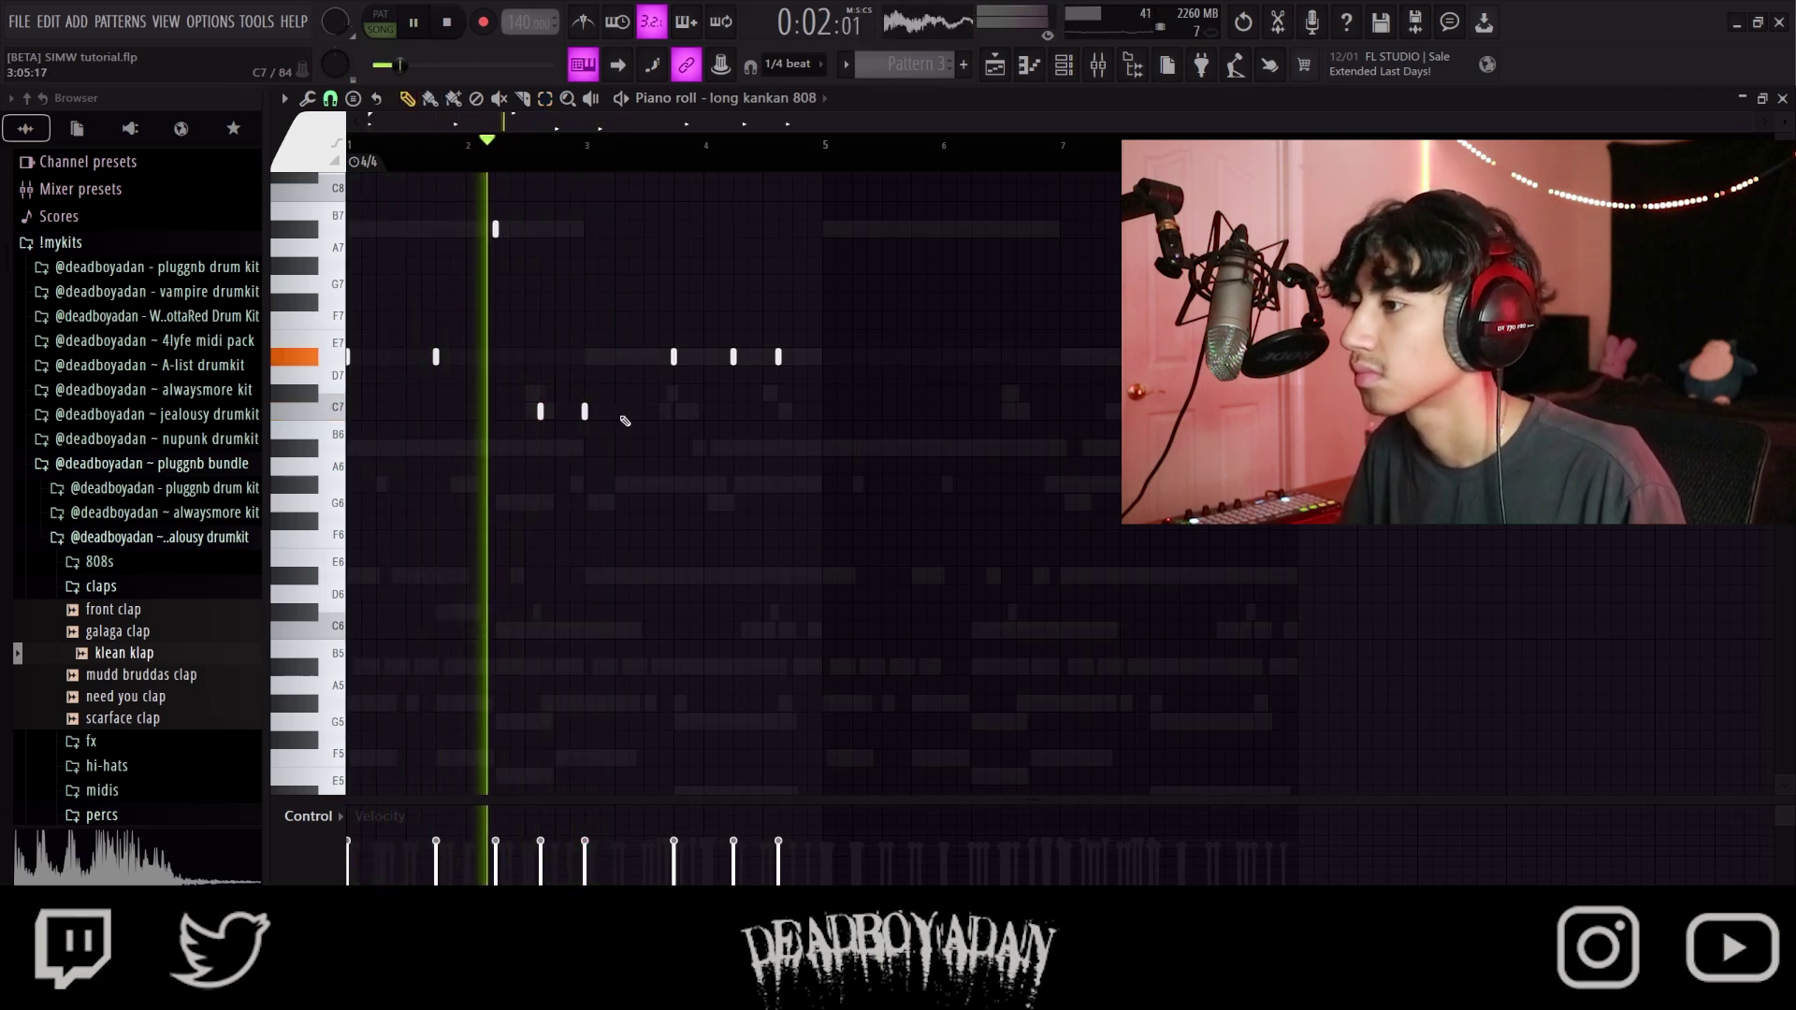
click(630, 413)
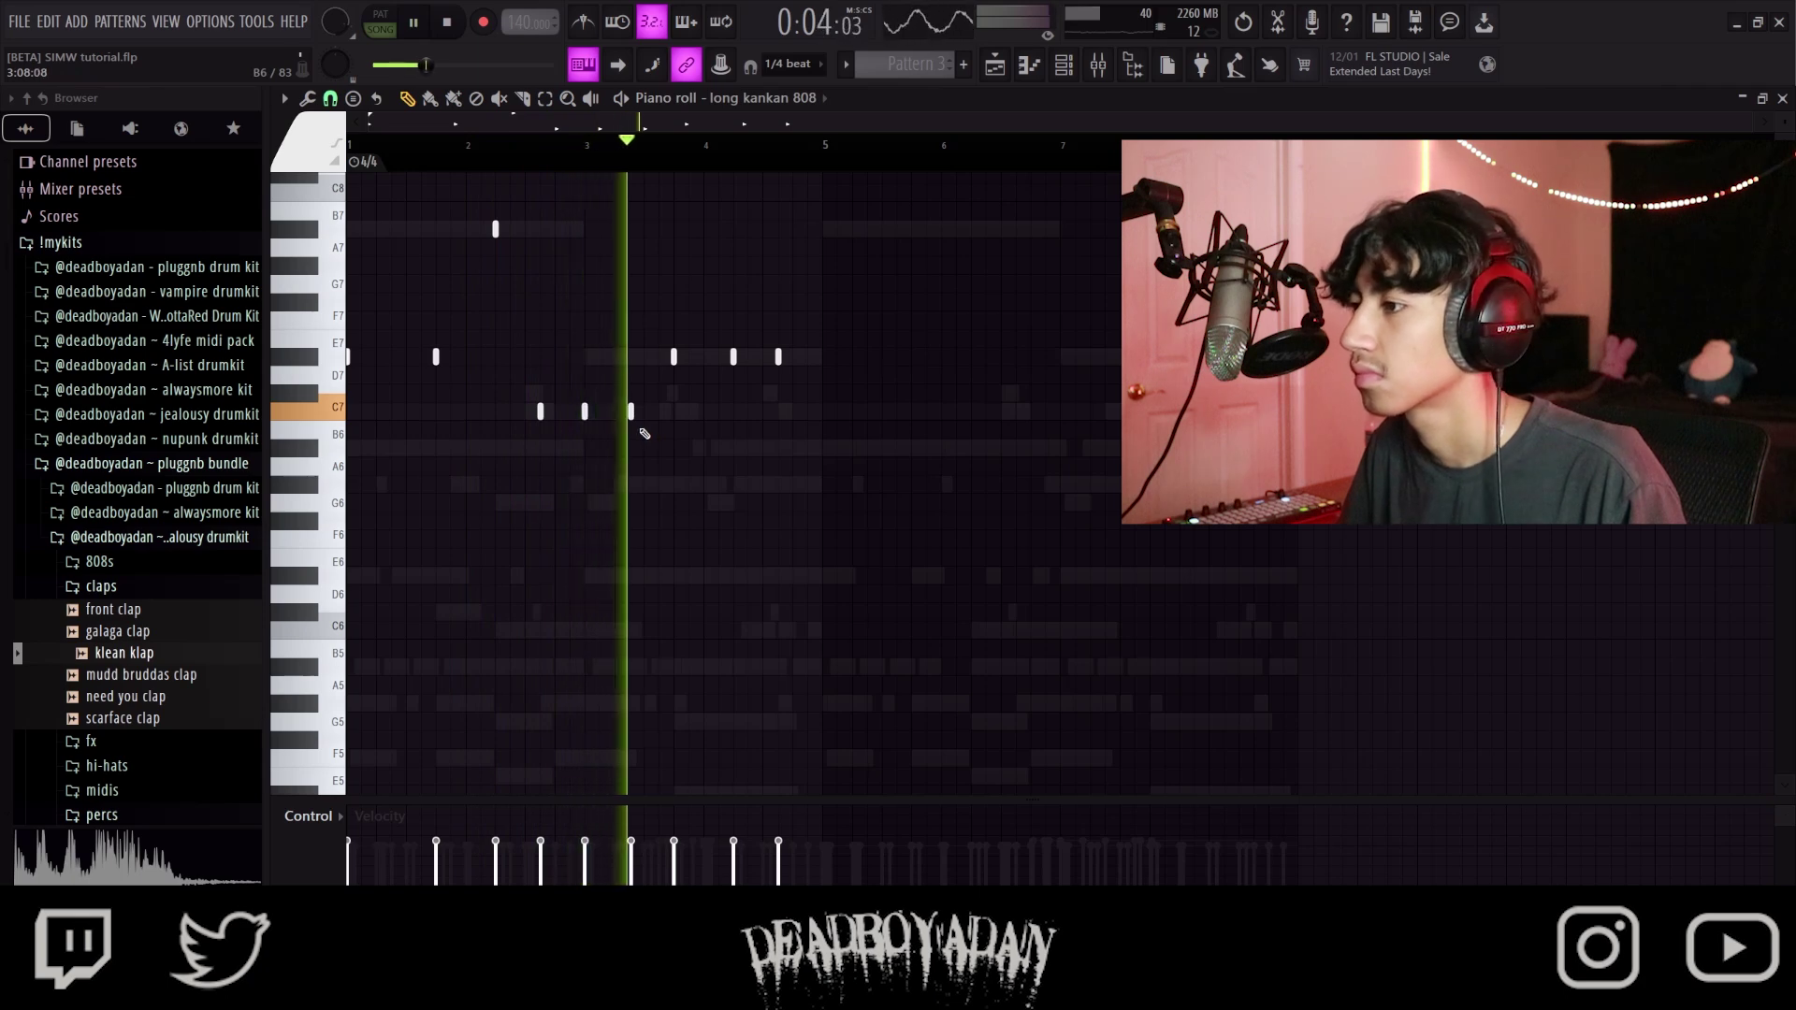
ctrl+scroll(632, 416, up, 3)
ctrl+scroll(632, 415, down, 4)
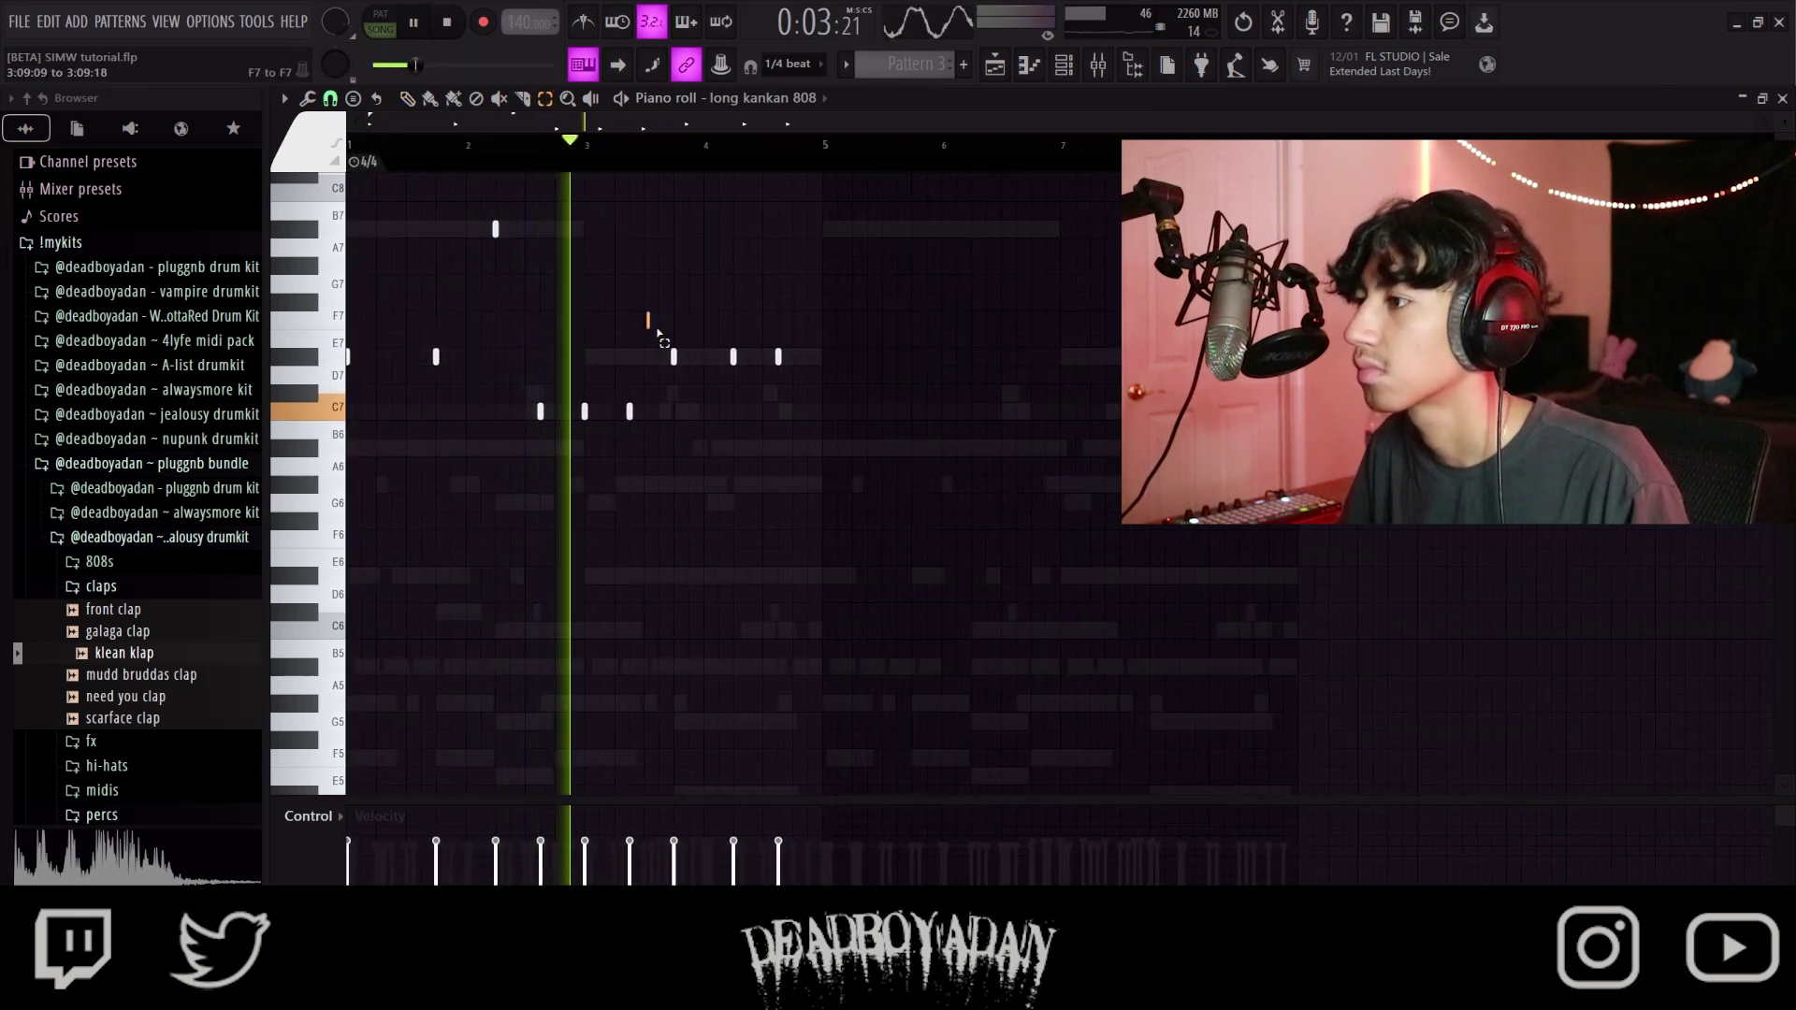
drag(657, 331, 943, 420)
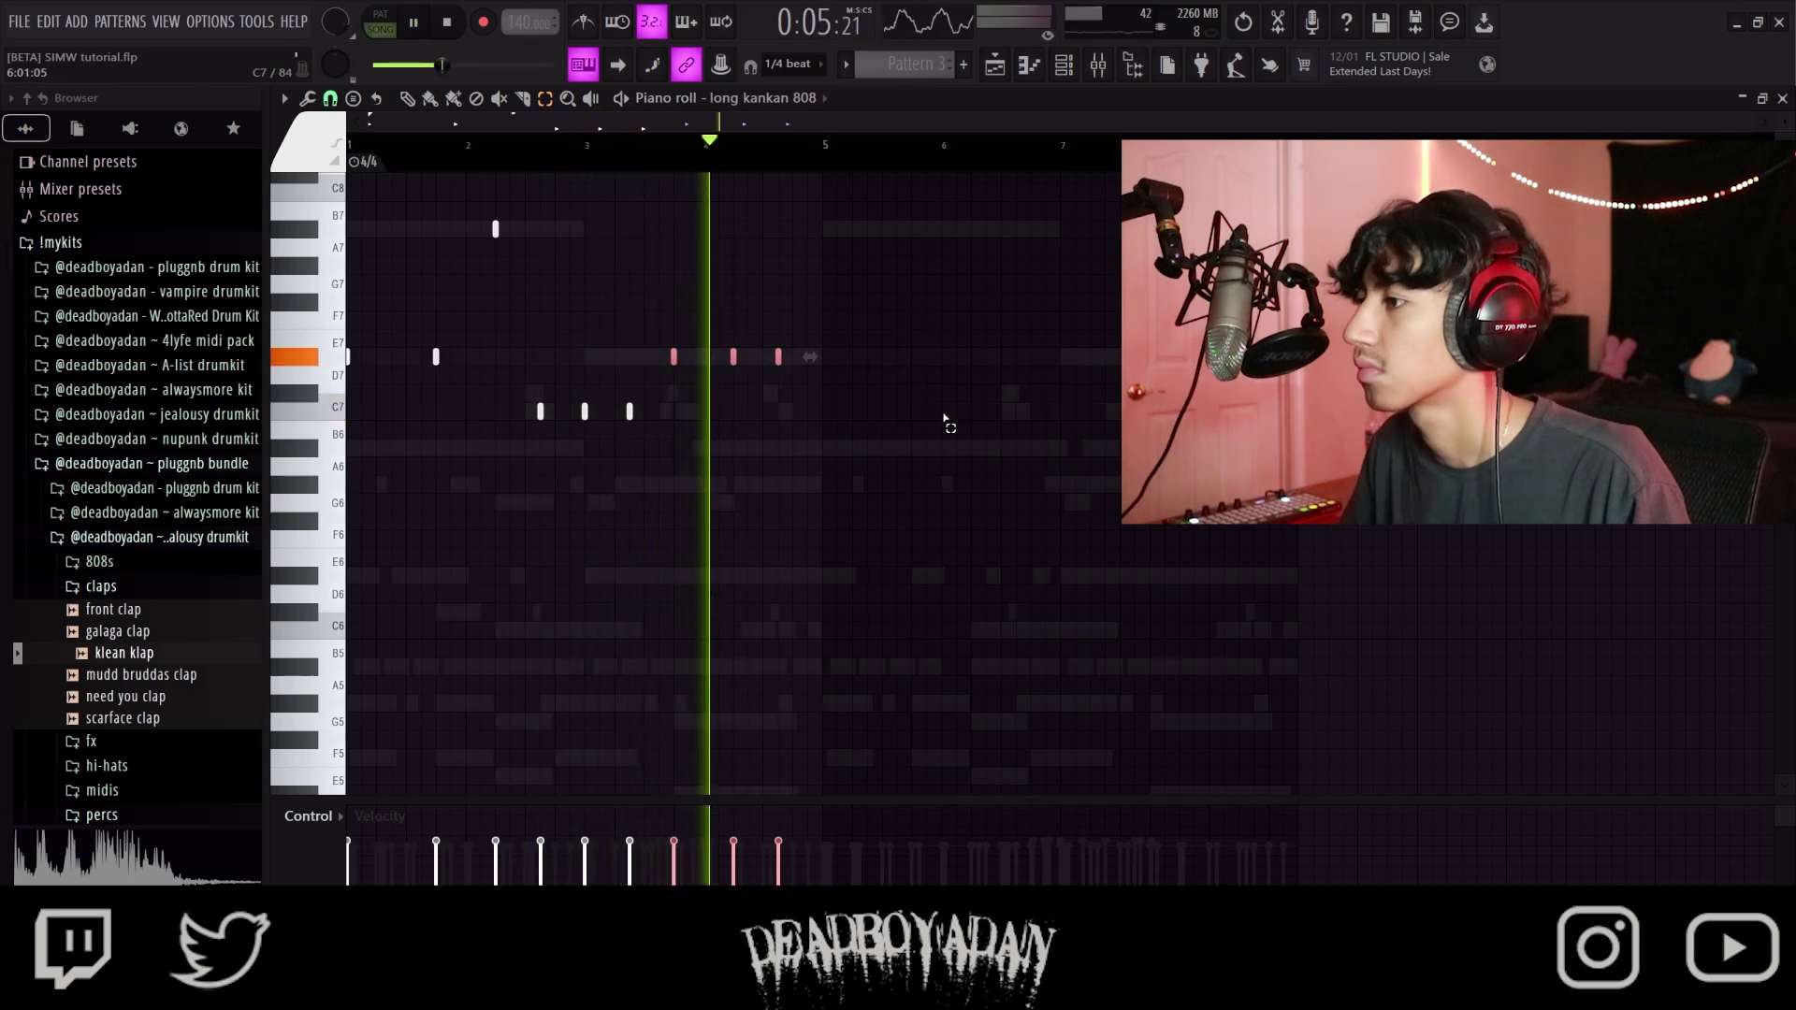
click(943, 420)
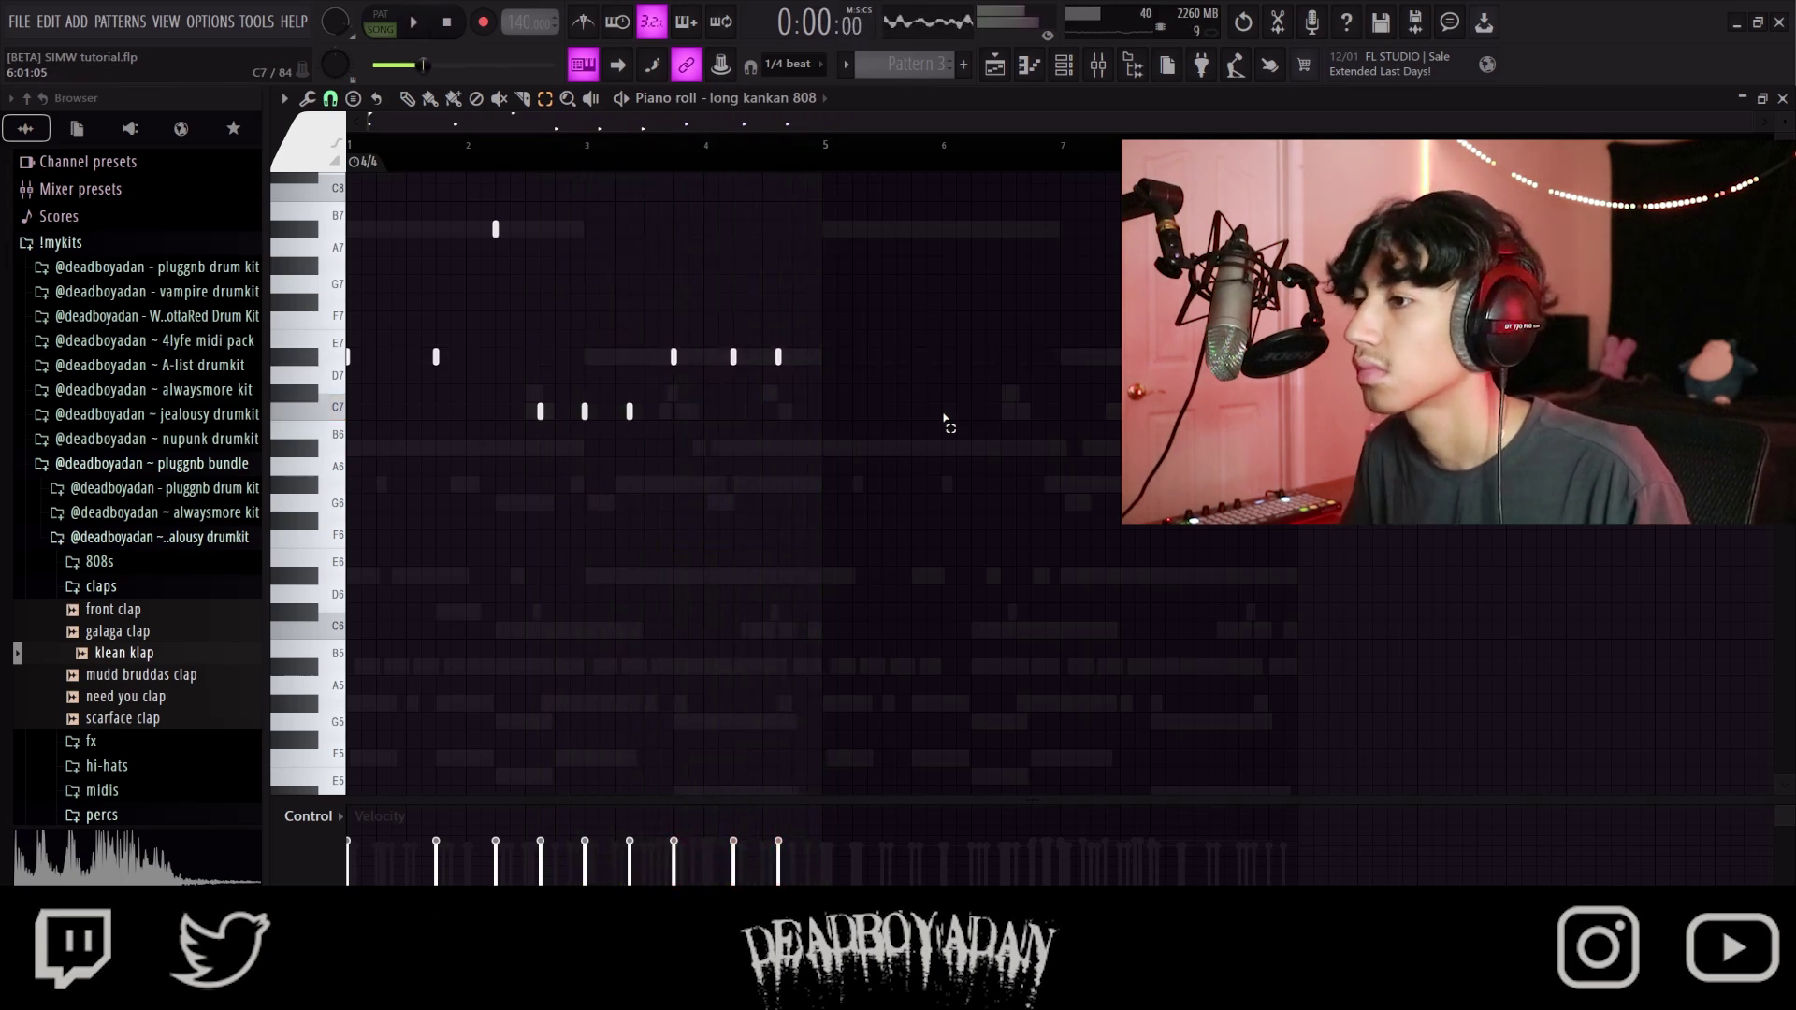
Step: Set snapping to none in the playlist and resize the XanGang FX - Part_2 clip on Track 15 to a length of 0:08:17
key(F5)
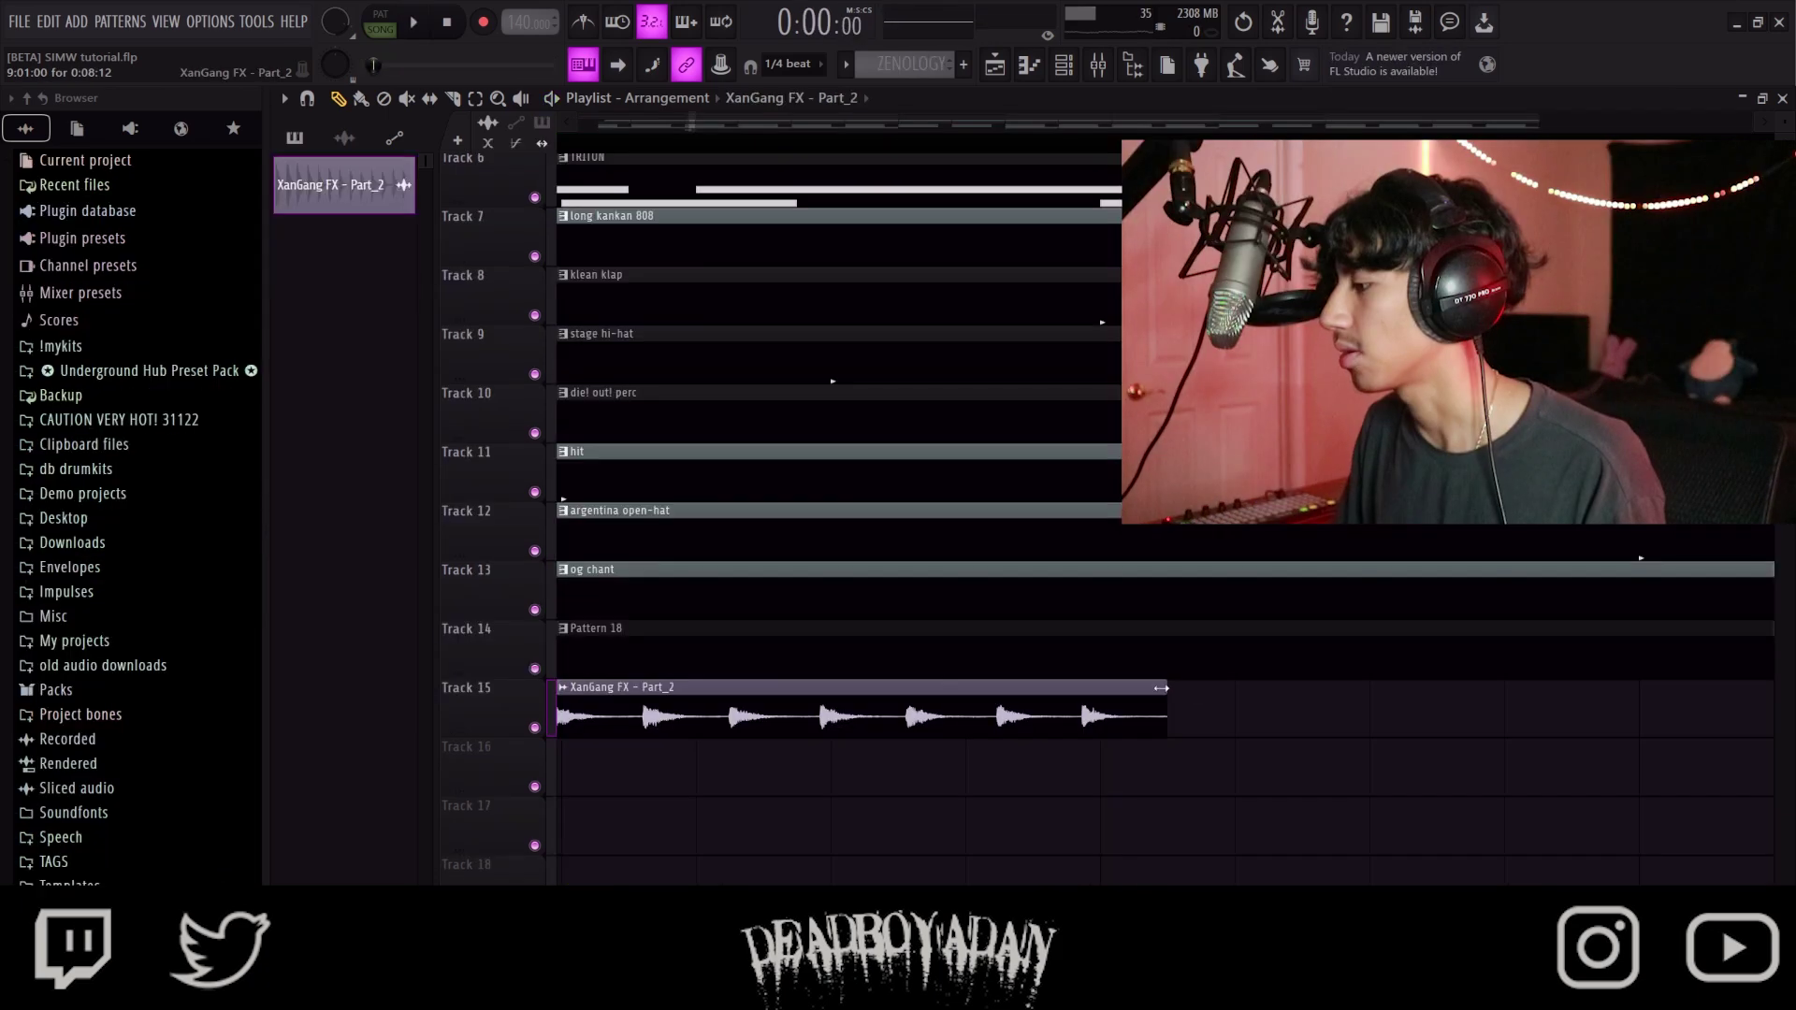
mouse_move(1052, 694)
mouse_down()
mouse_move(1268, 694)
mouse_move(1085, 697)
mouse_up()
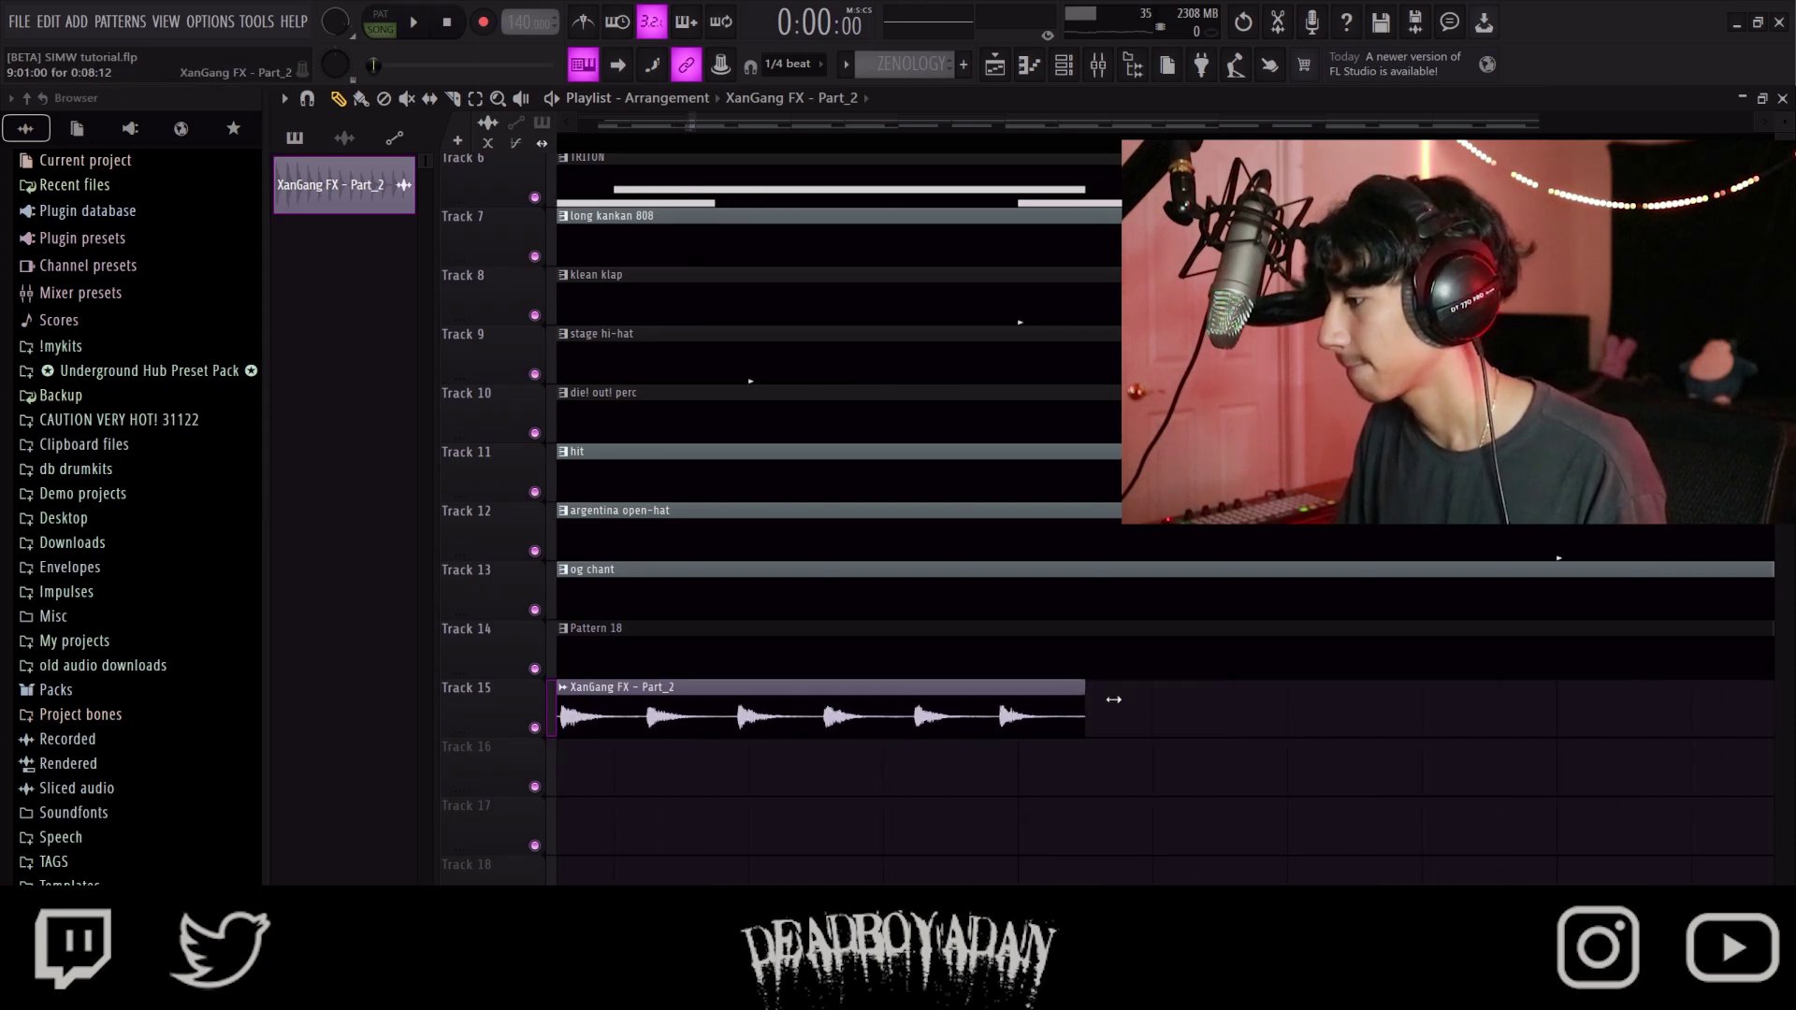
mouse_move(1136, 726)
mouse_down()
mouse_move(1164, 726)
mouse_move(1124, 730)
mouse_up()
scroll(1066, 720, up, 1)
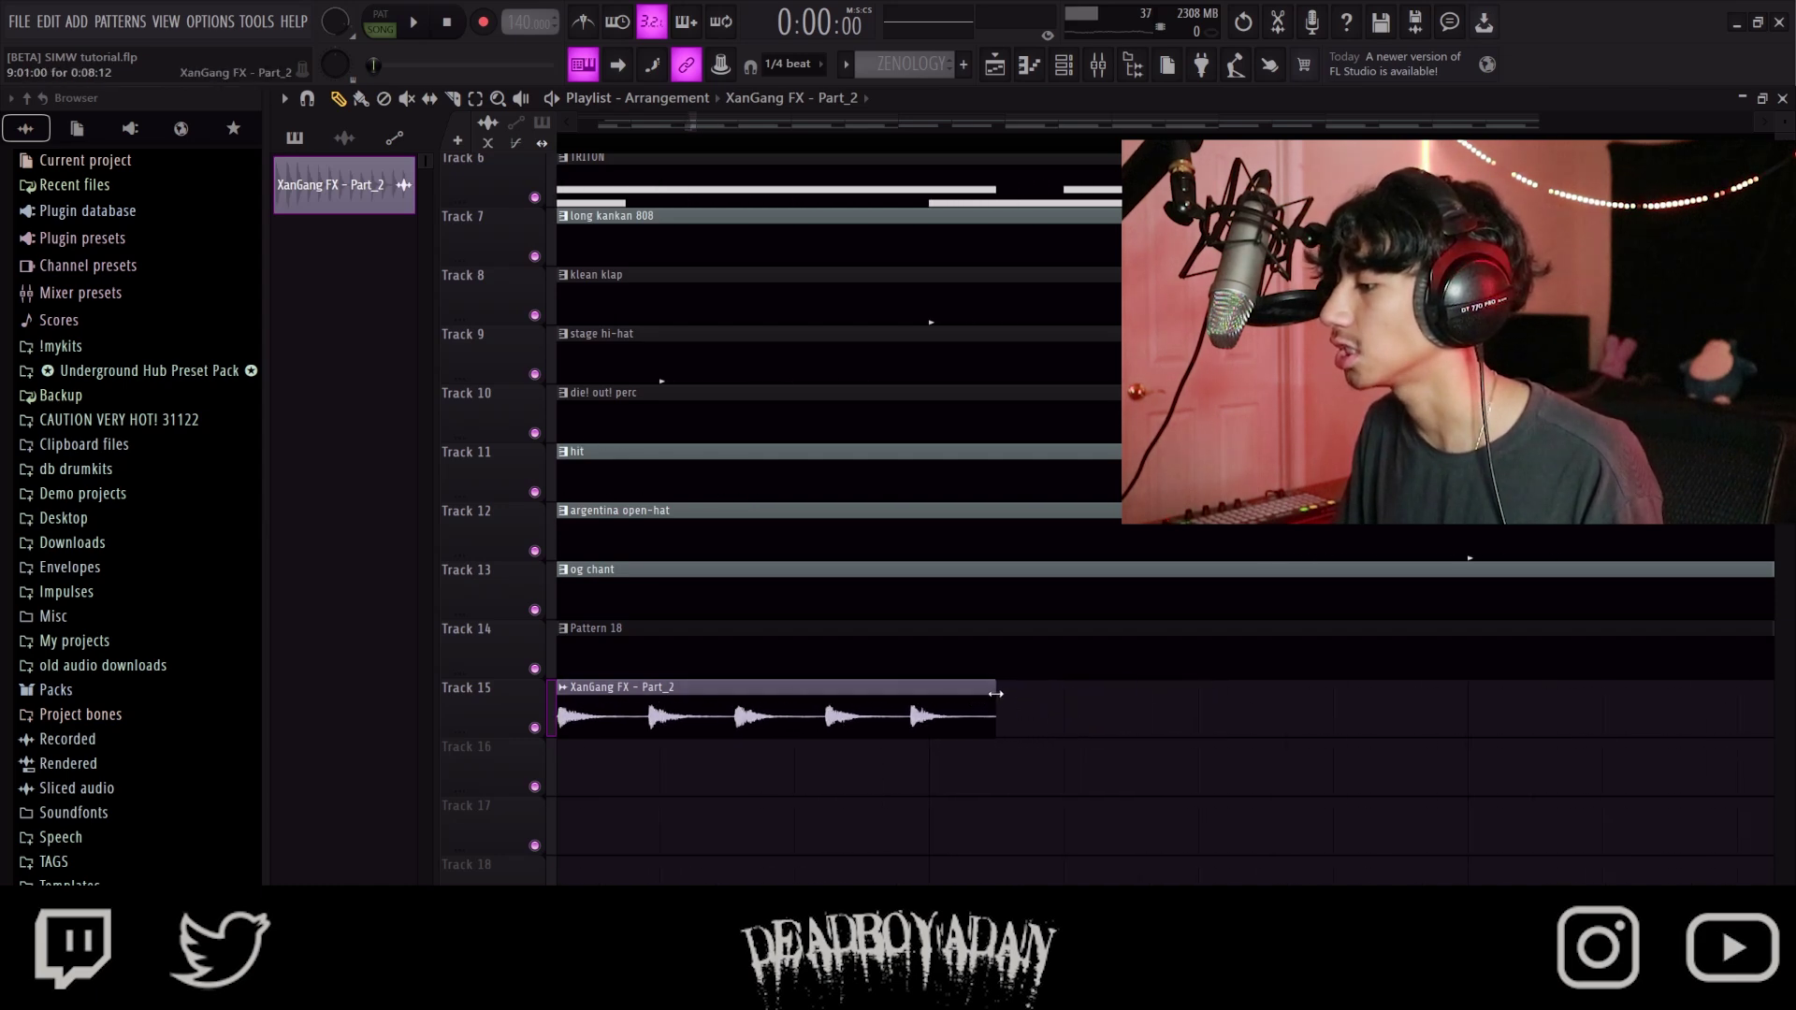
scroll(995, 693, down, 2)
click(793, 64)
click(779, 122)
scroll(1045, 687, up, 2)
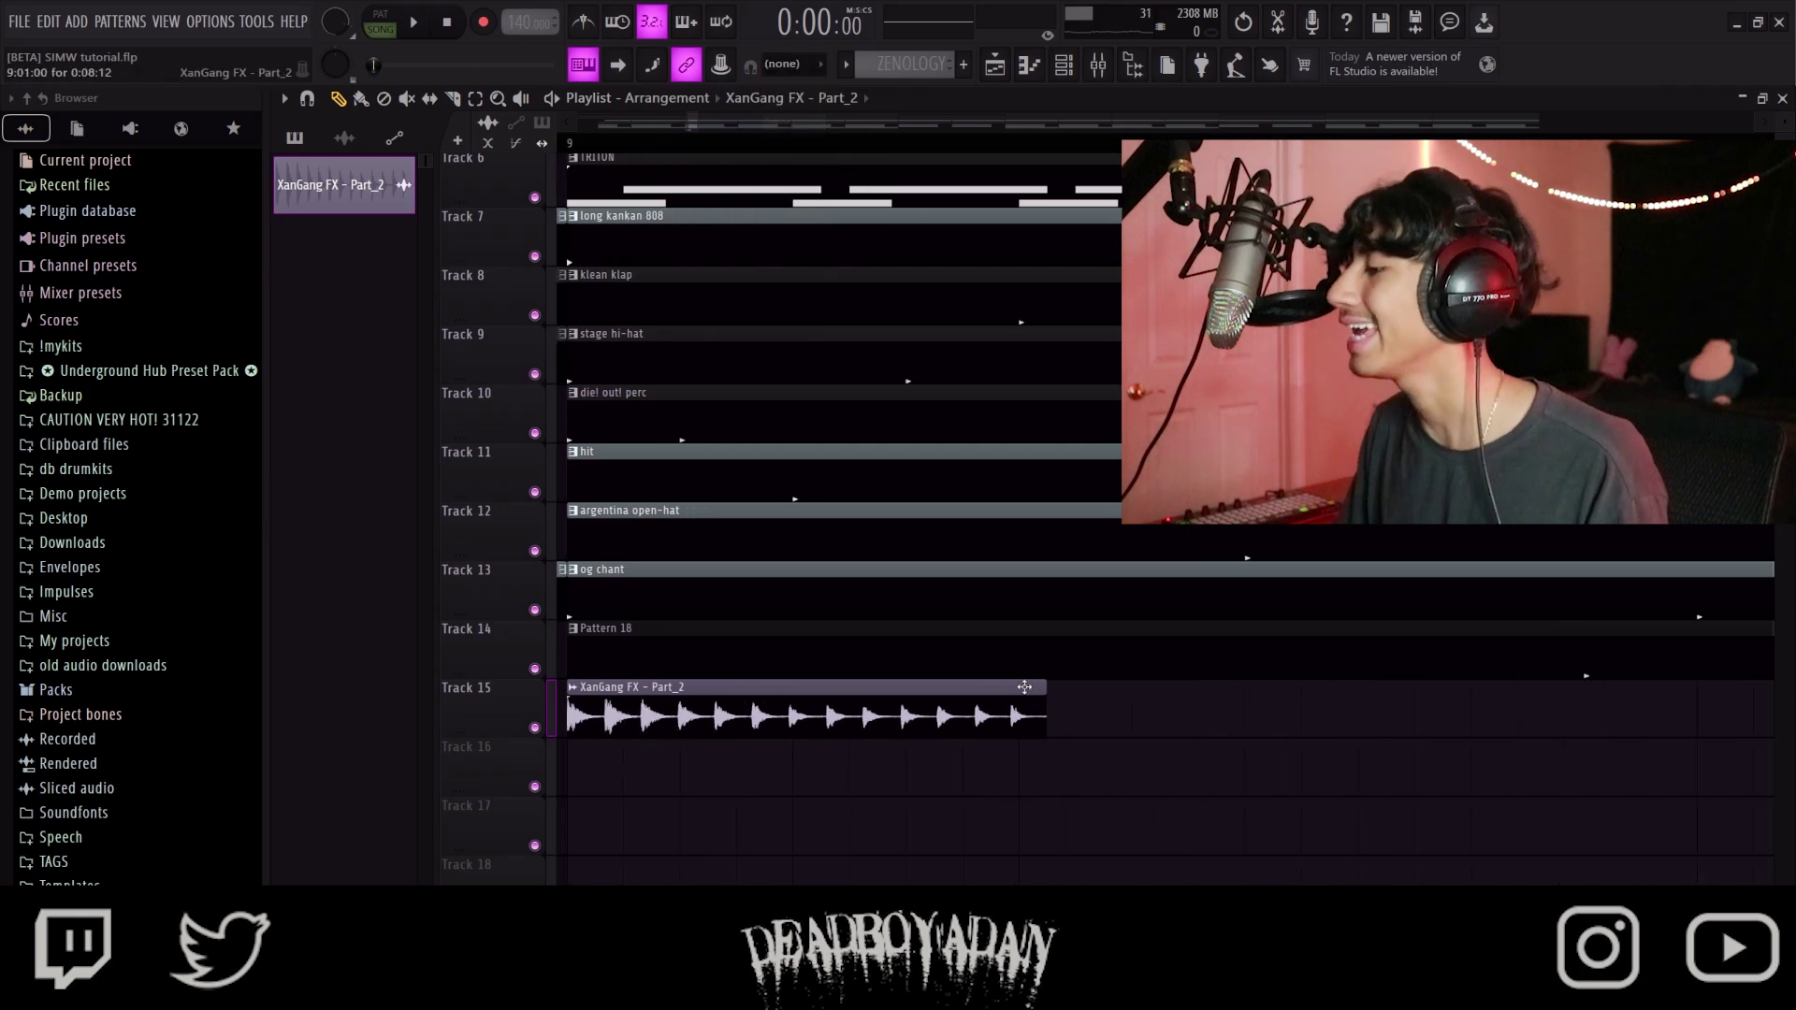
drag(1070, 691, 1100, 691)
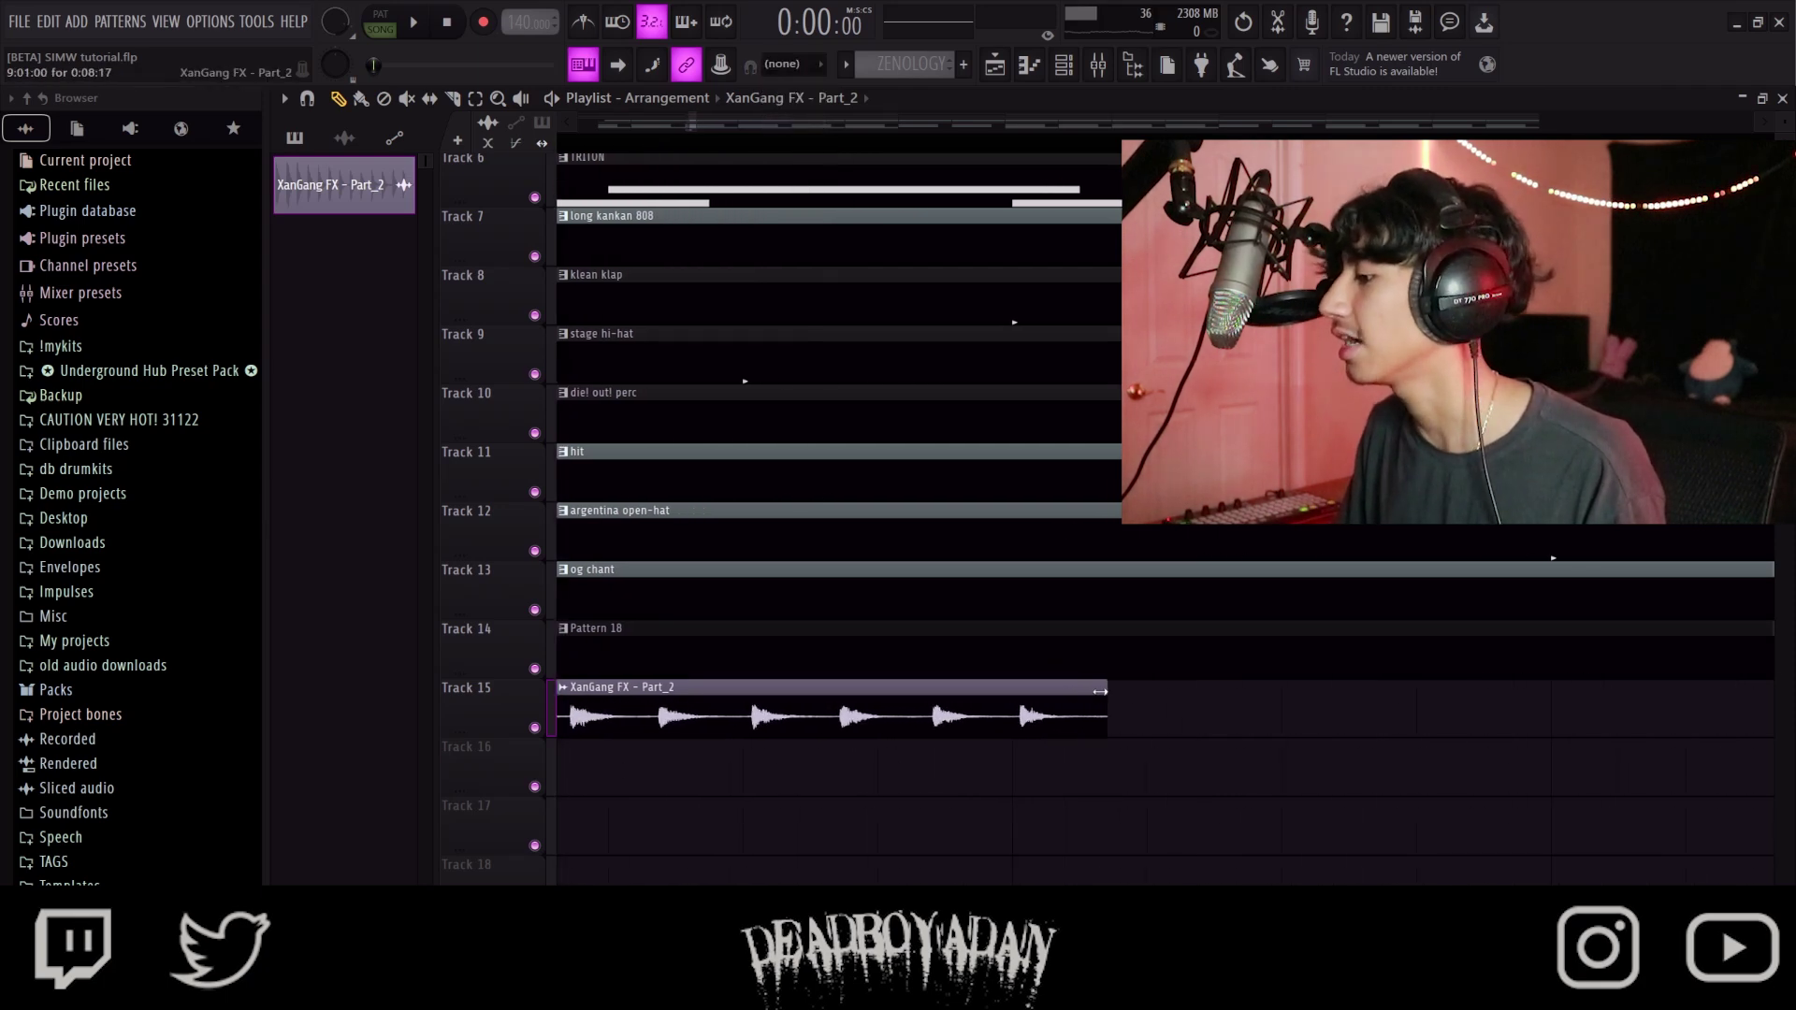
Step: Load the saved xangang mixer preset onto Insert 15 and close the mixer
key(F9)
right_click(1013, 228)
click(1014, 227)
click(1057, 228)
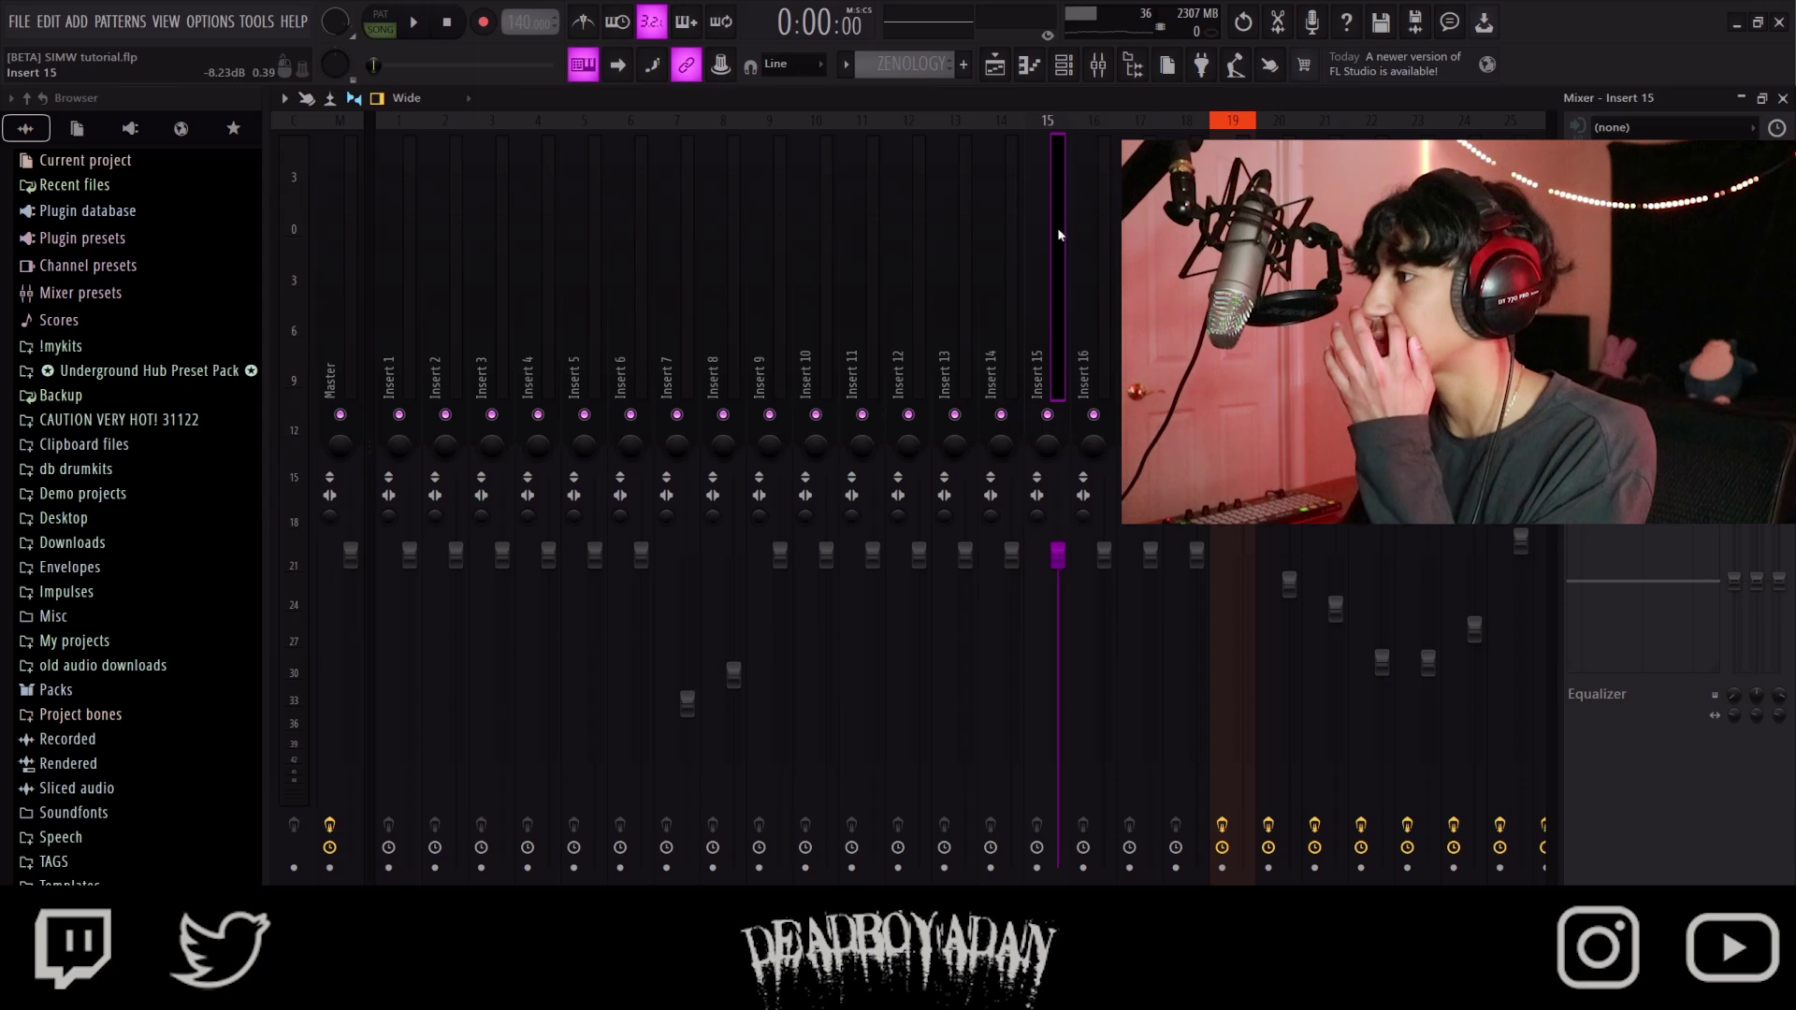
right_click(1059, 227)
mouse_move(1085, 218)
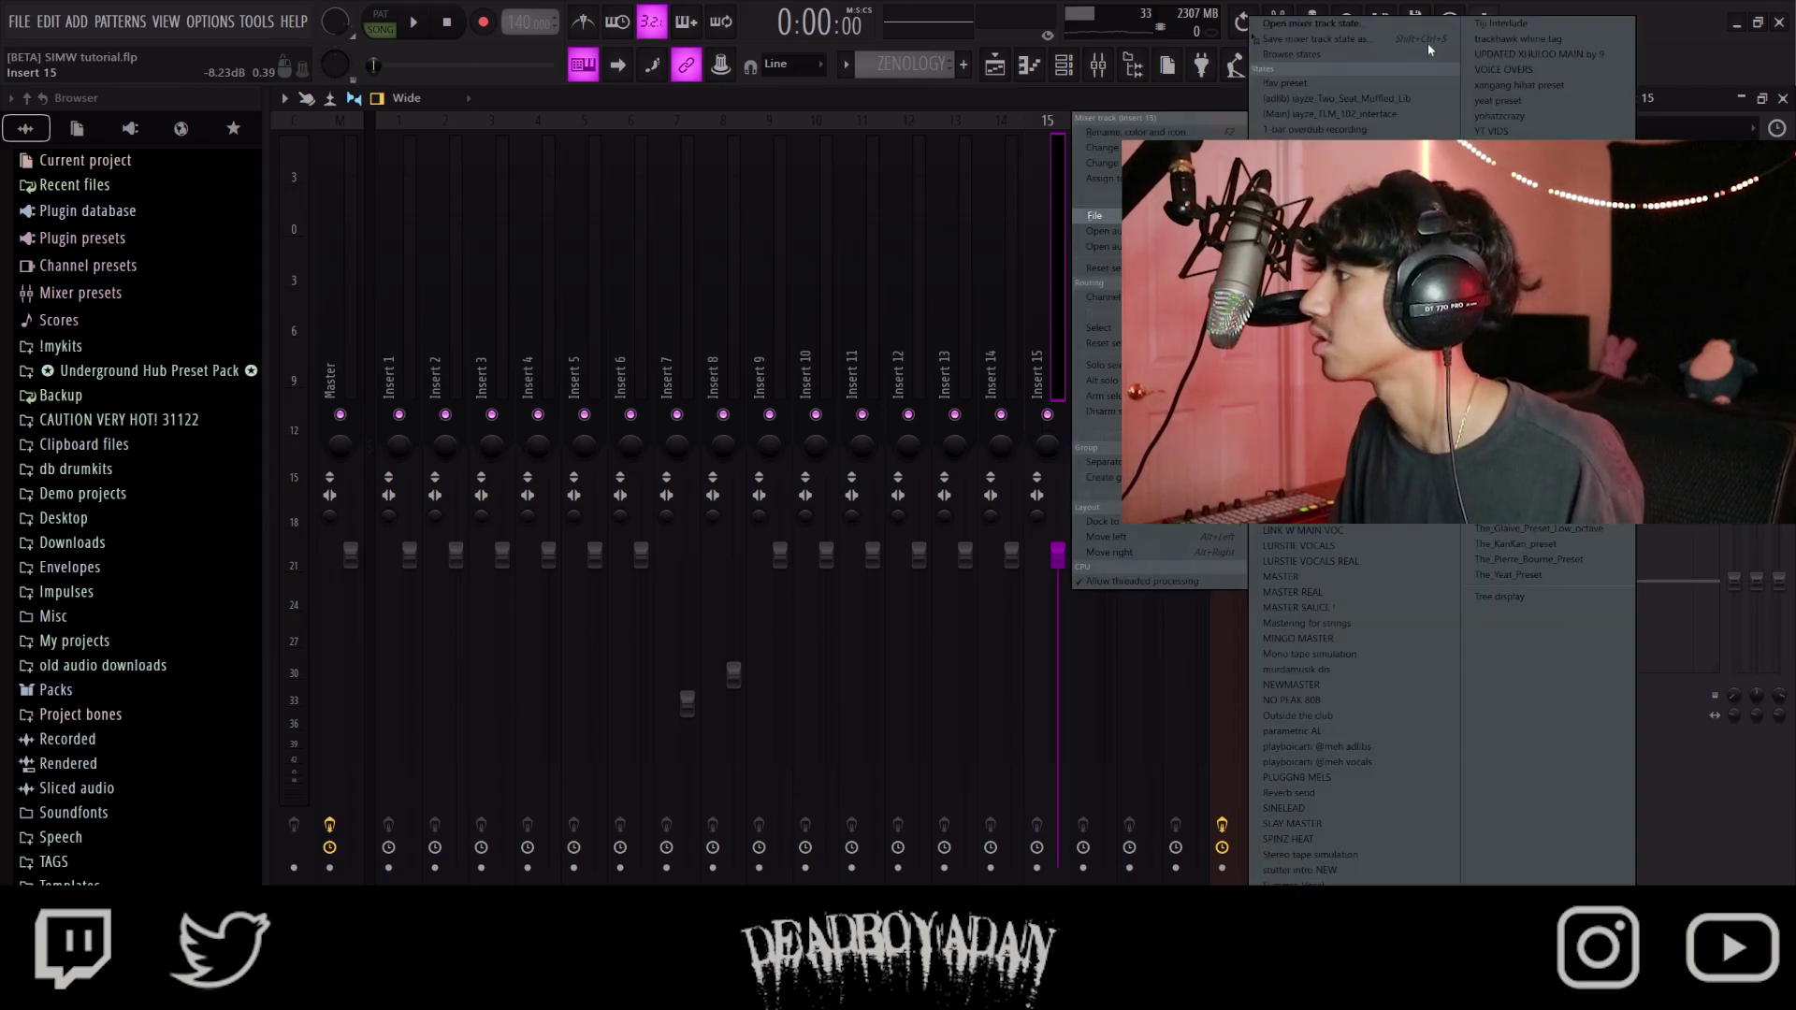
click(1521, 86)
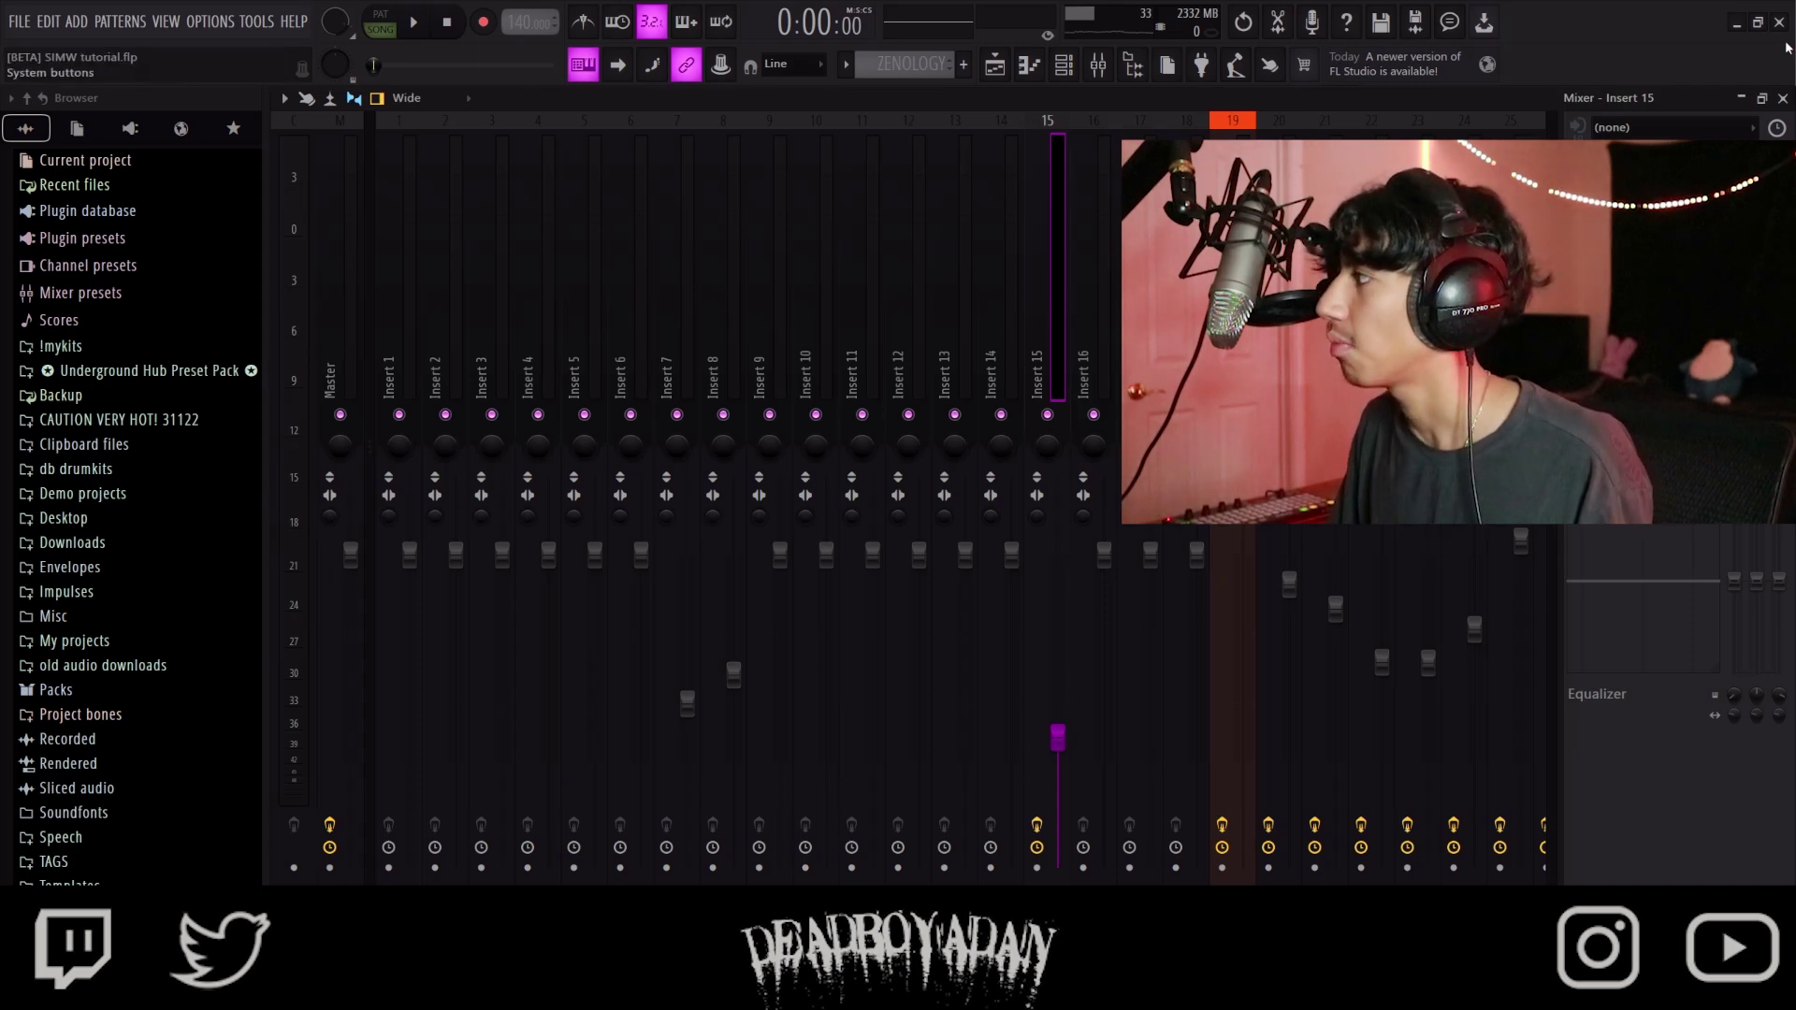
click(1783, 98)
click(1007, 202)
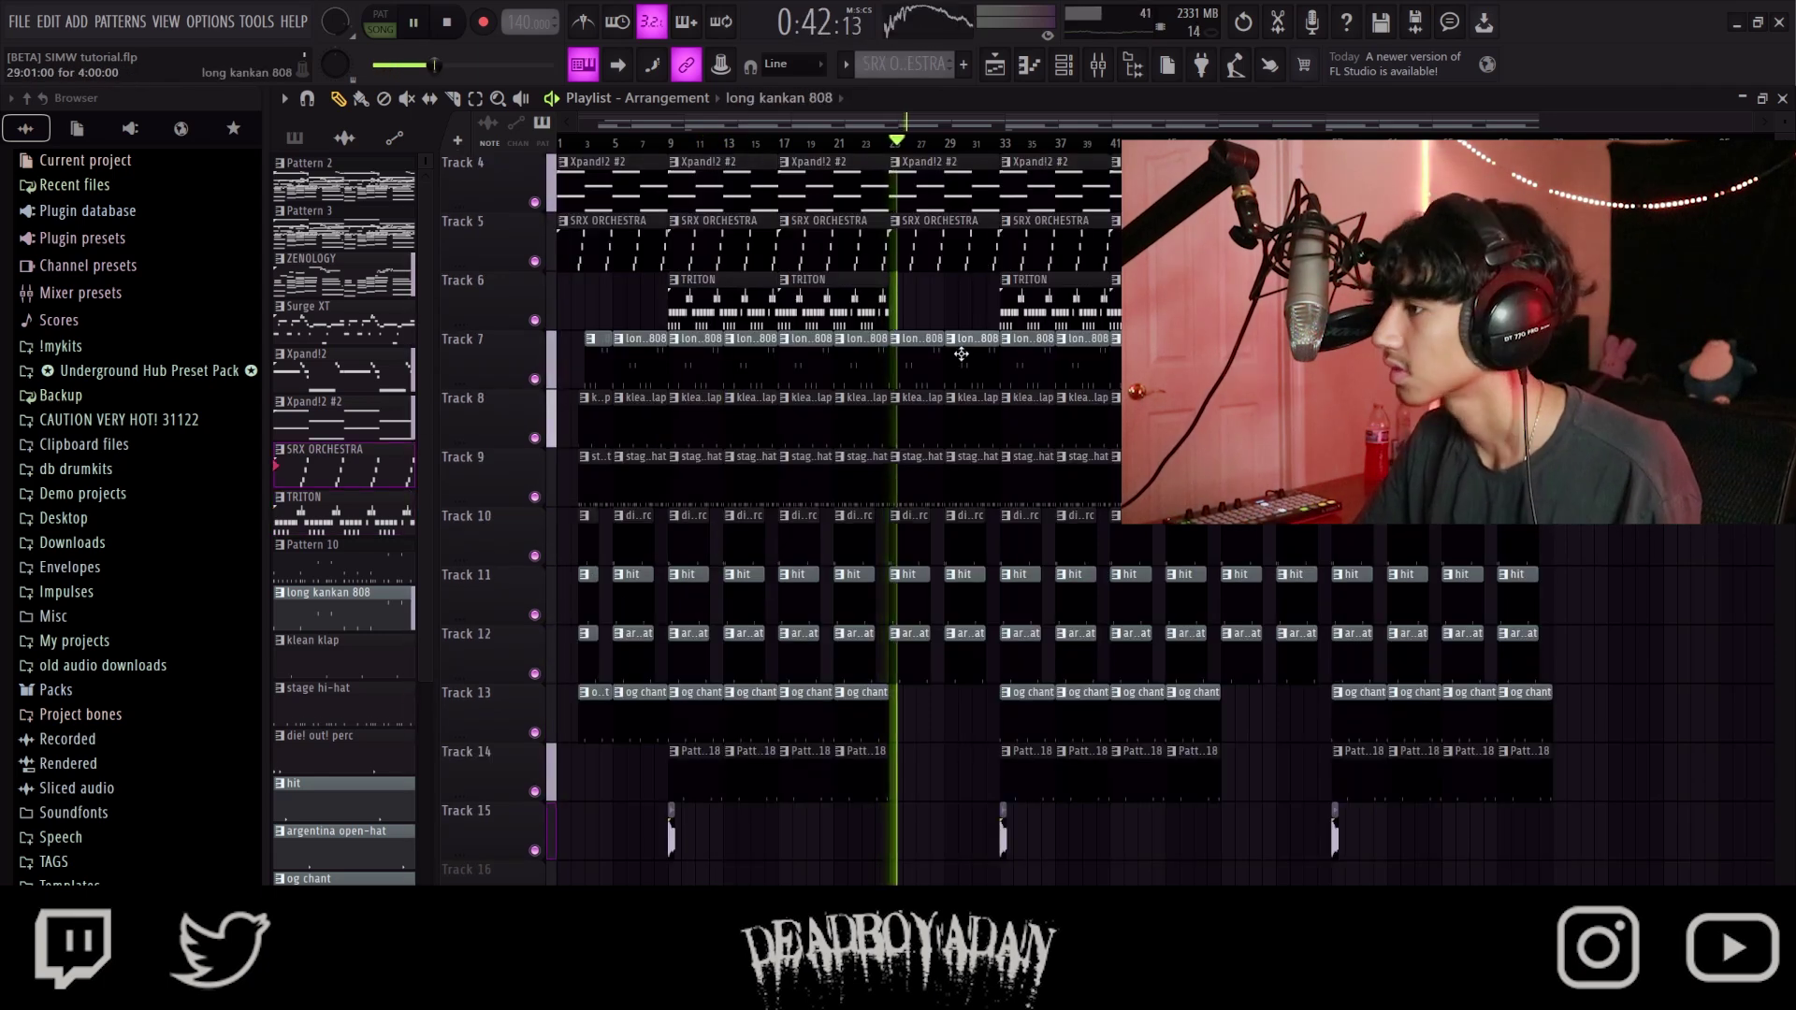
Step: Review the 808 and drum tracks of the arrangement during playback, select the long kankan 808 pattern and stop playback
click(967, 345)
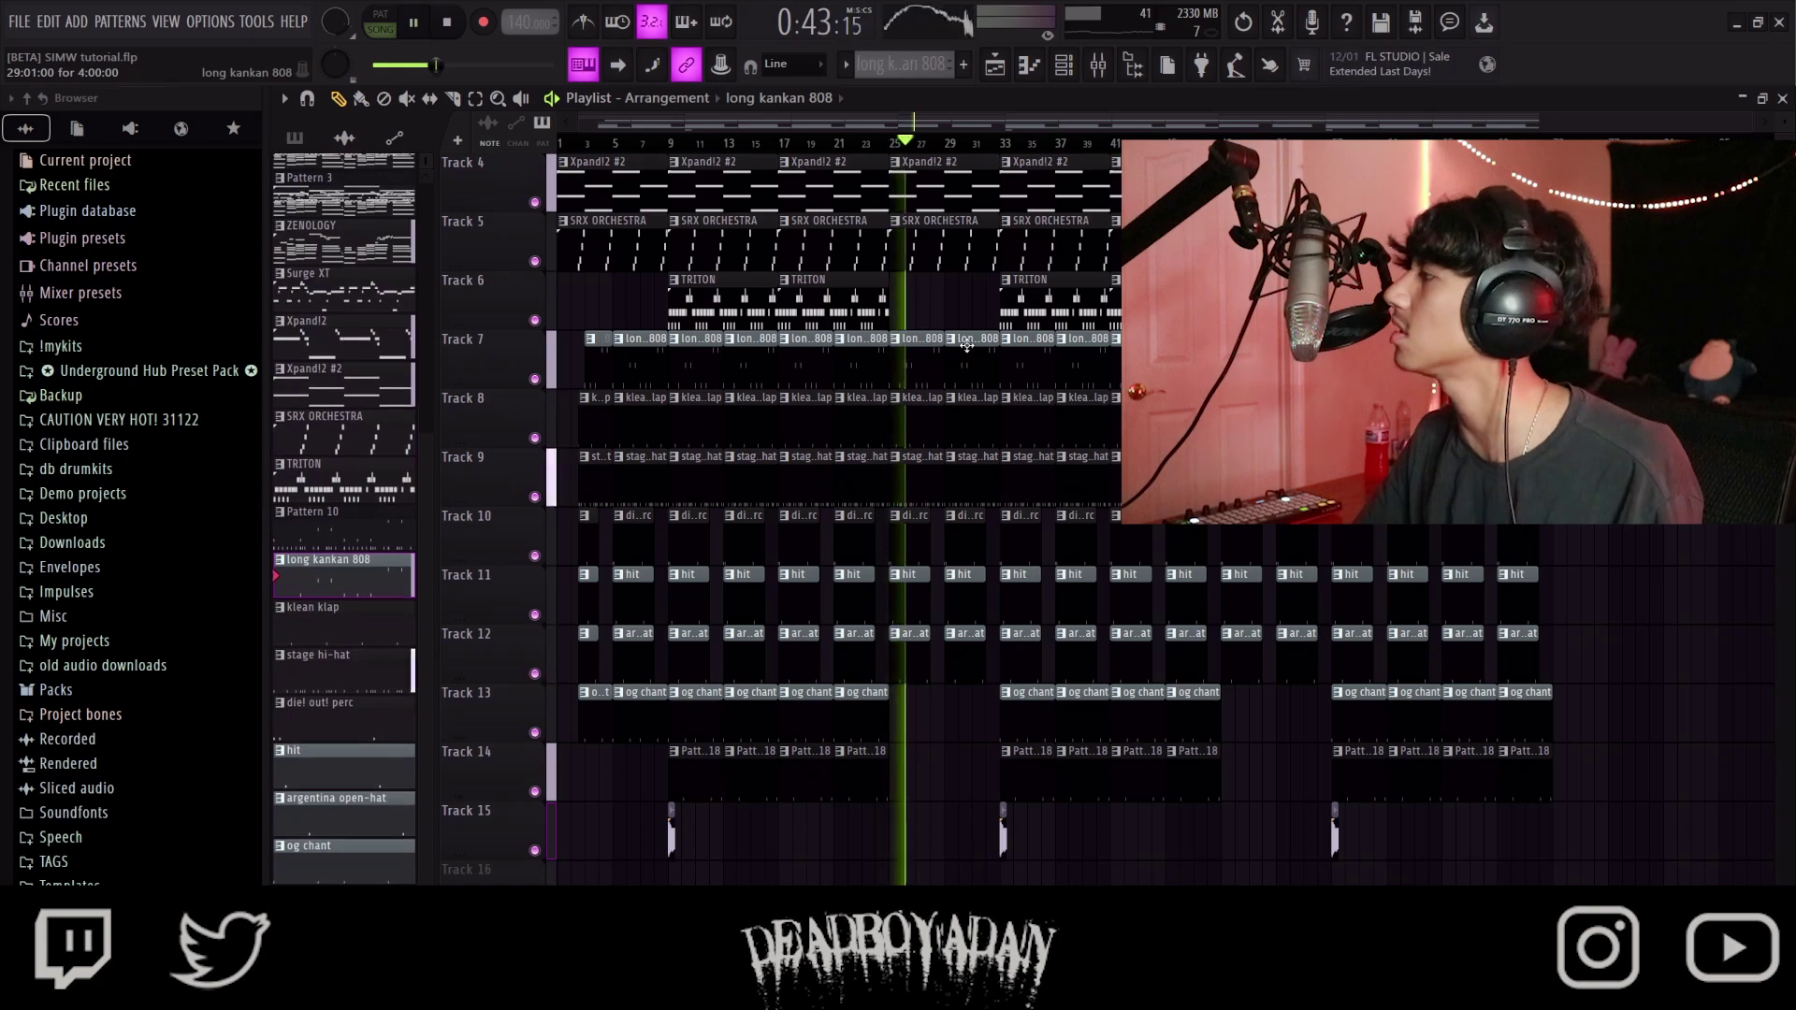
scroll(973, 361, down, 3)
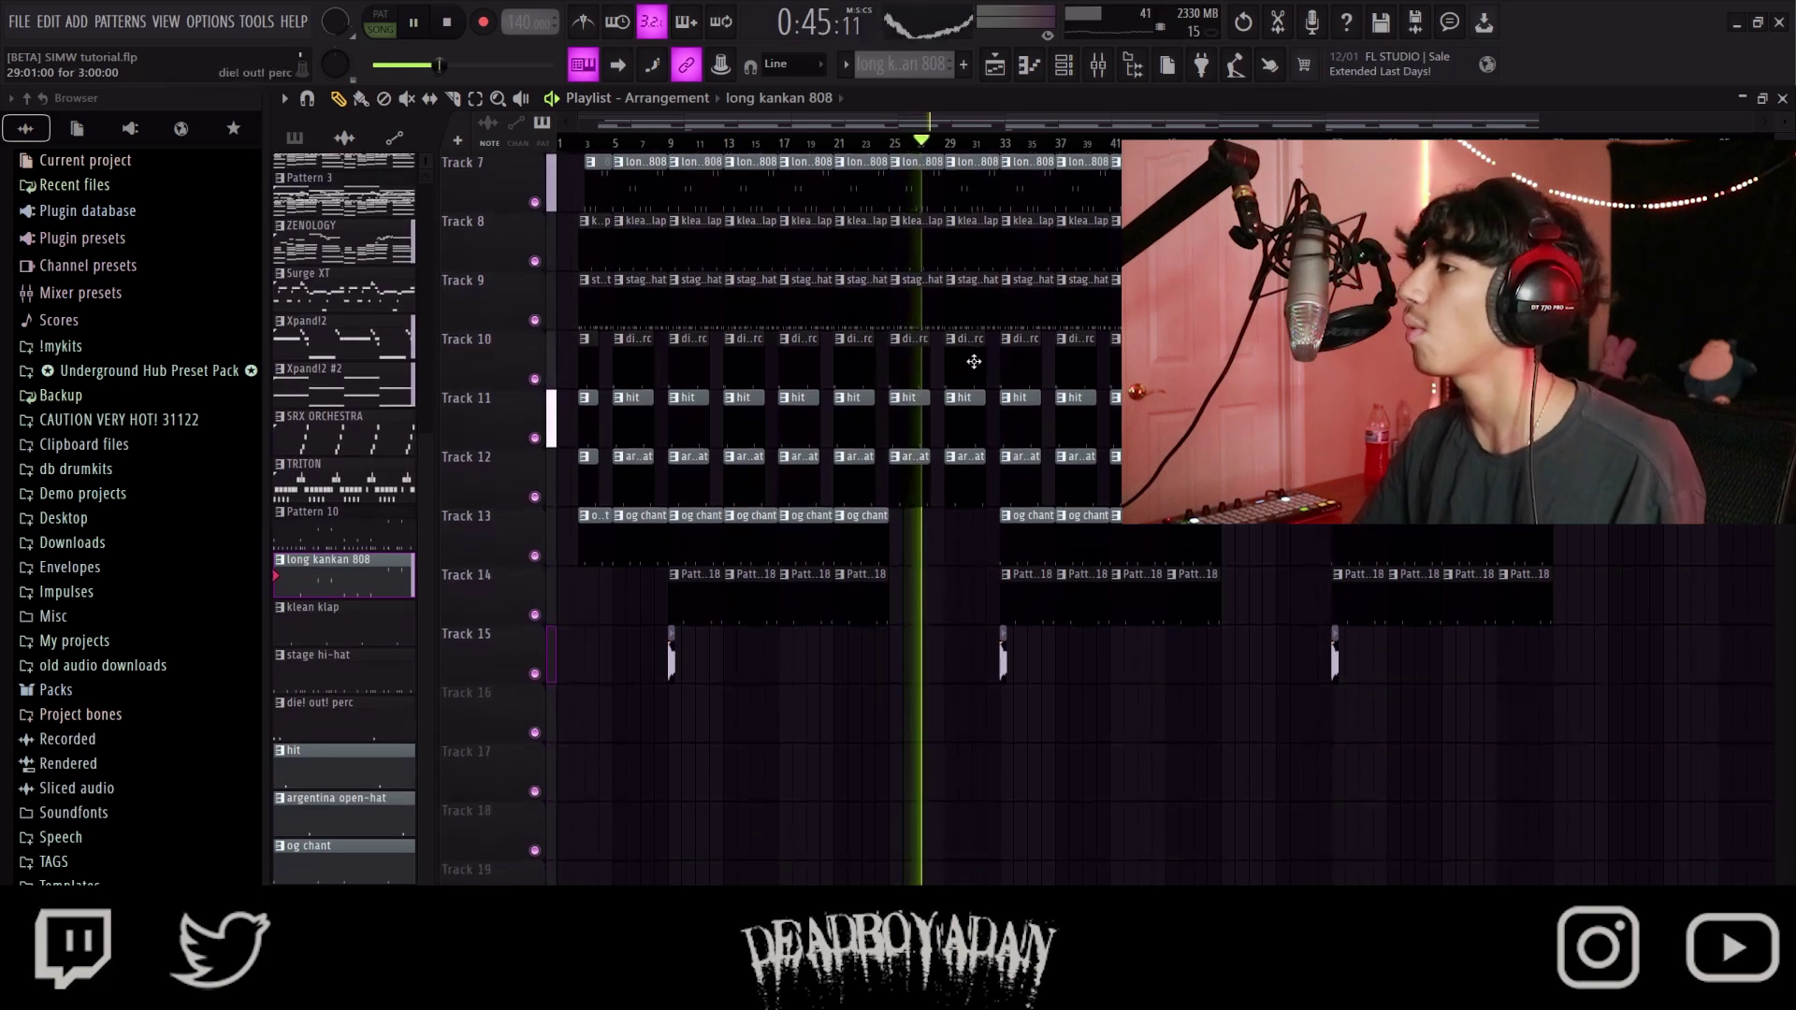
scroll(974, 361, up, 6)
key(space)
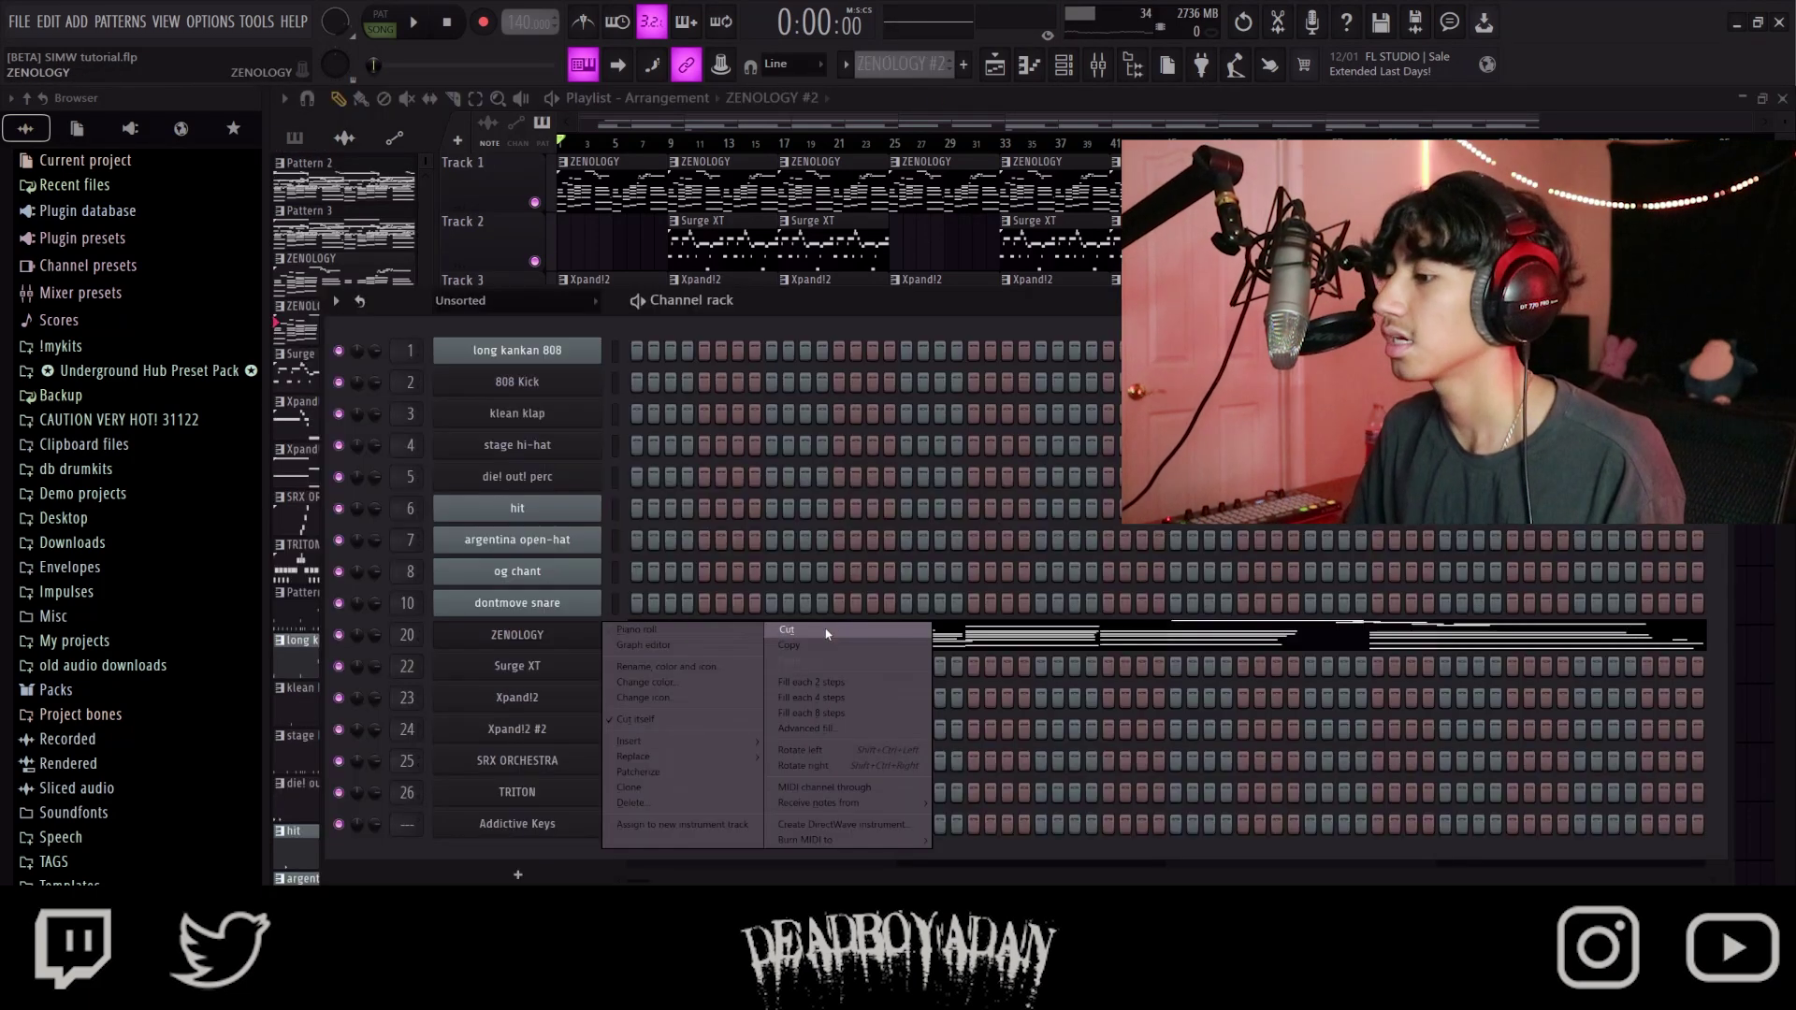
Step: Move the ZENOLOGY channel's notes to the Addictive Keys channel in the ZENOLOGY #2 pattern and switch playback to the pattern
click(825, 633)
right_click(595, 818)
click(806, 768)
click(639, 305)
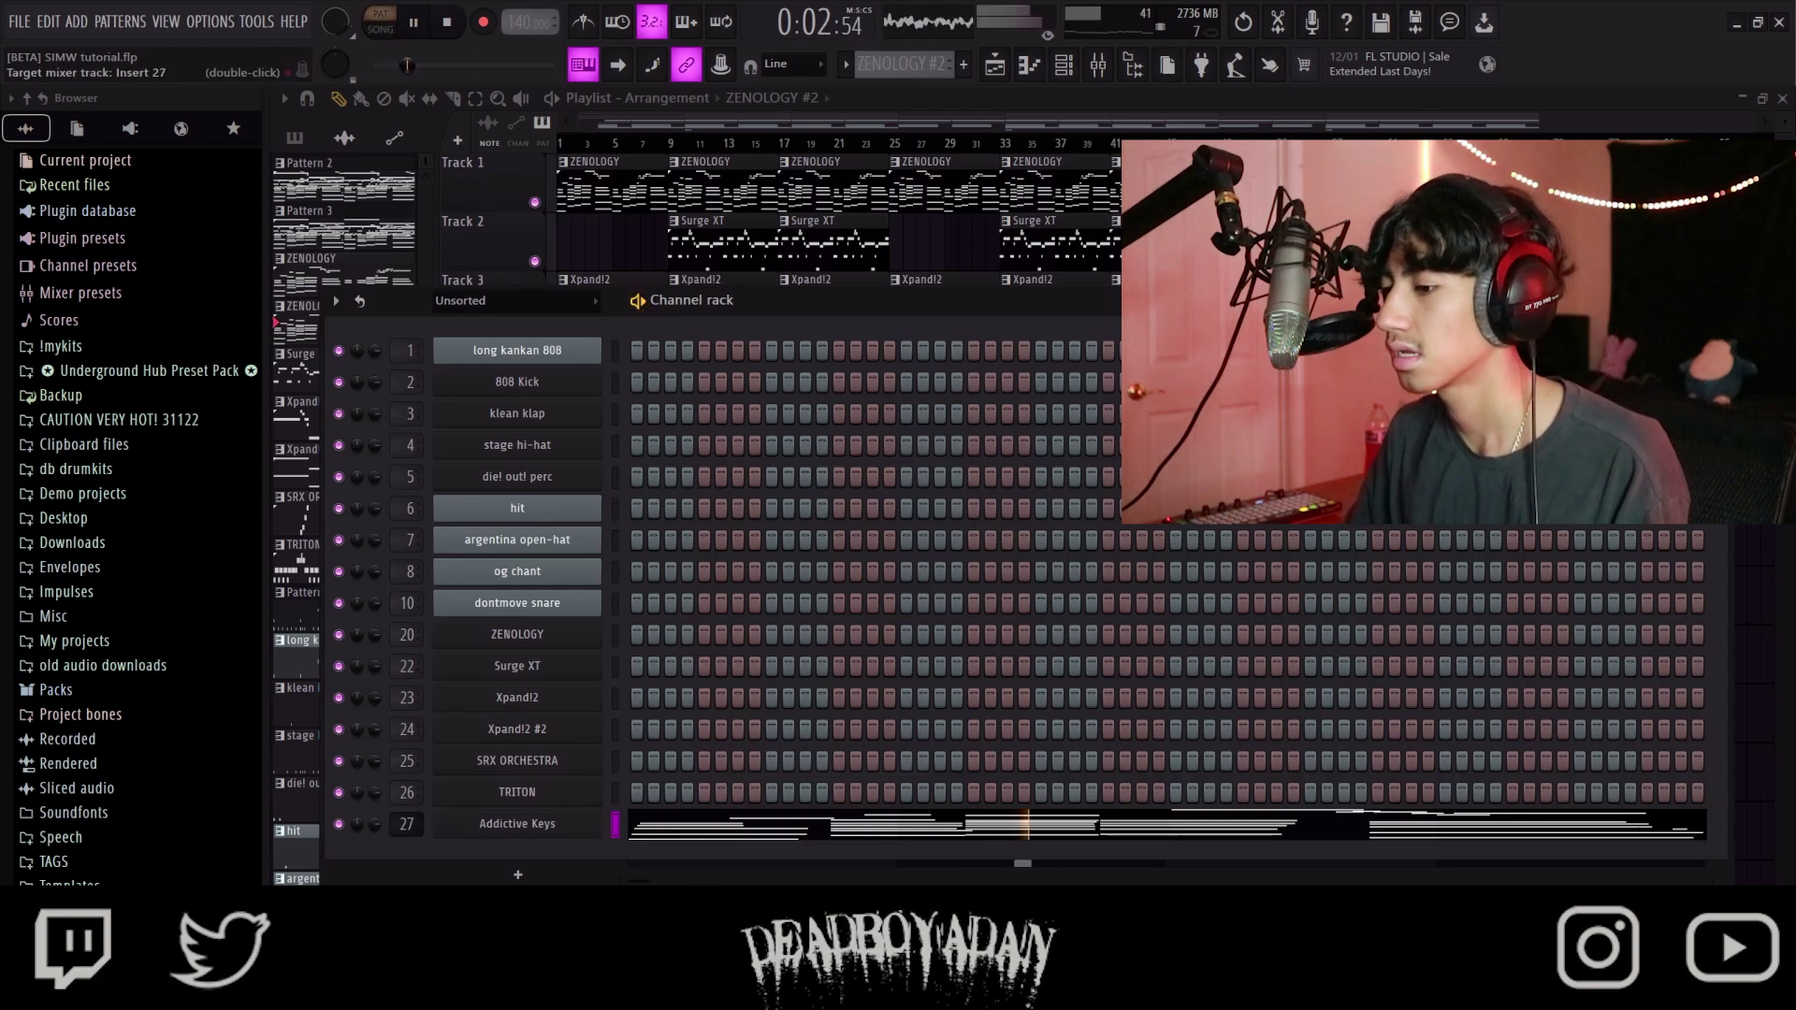
Step: Open the Addictive Keys instrument and lower its mixer track, Insert 27, to about -4 dB
click(542, 820)
click(774, 570)
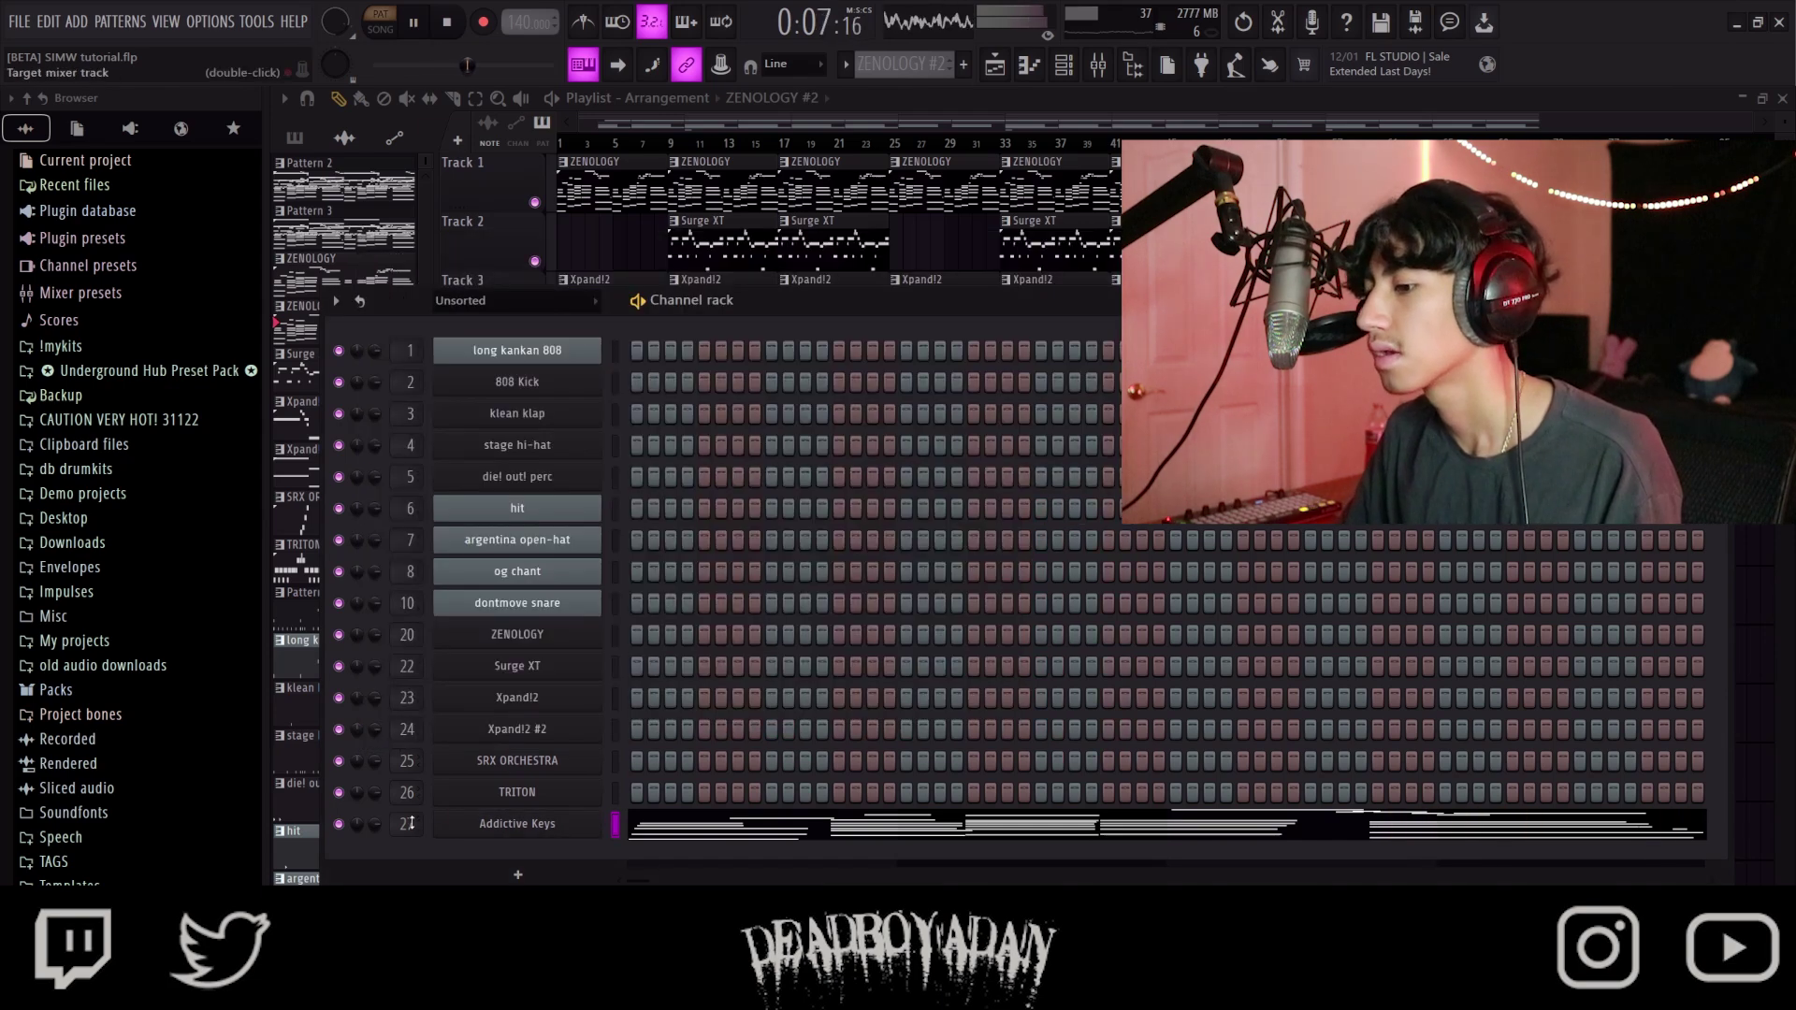
double_click(409, 823)
drag(1532, 584, 1532, 594)
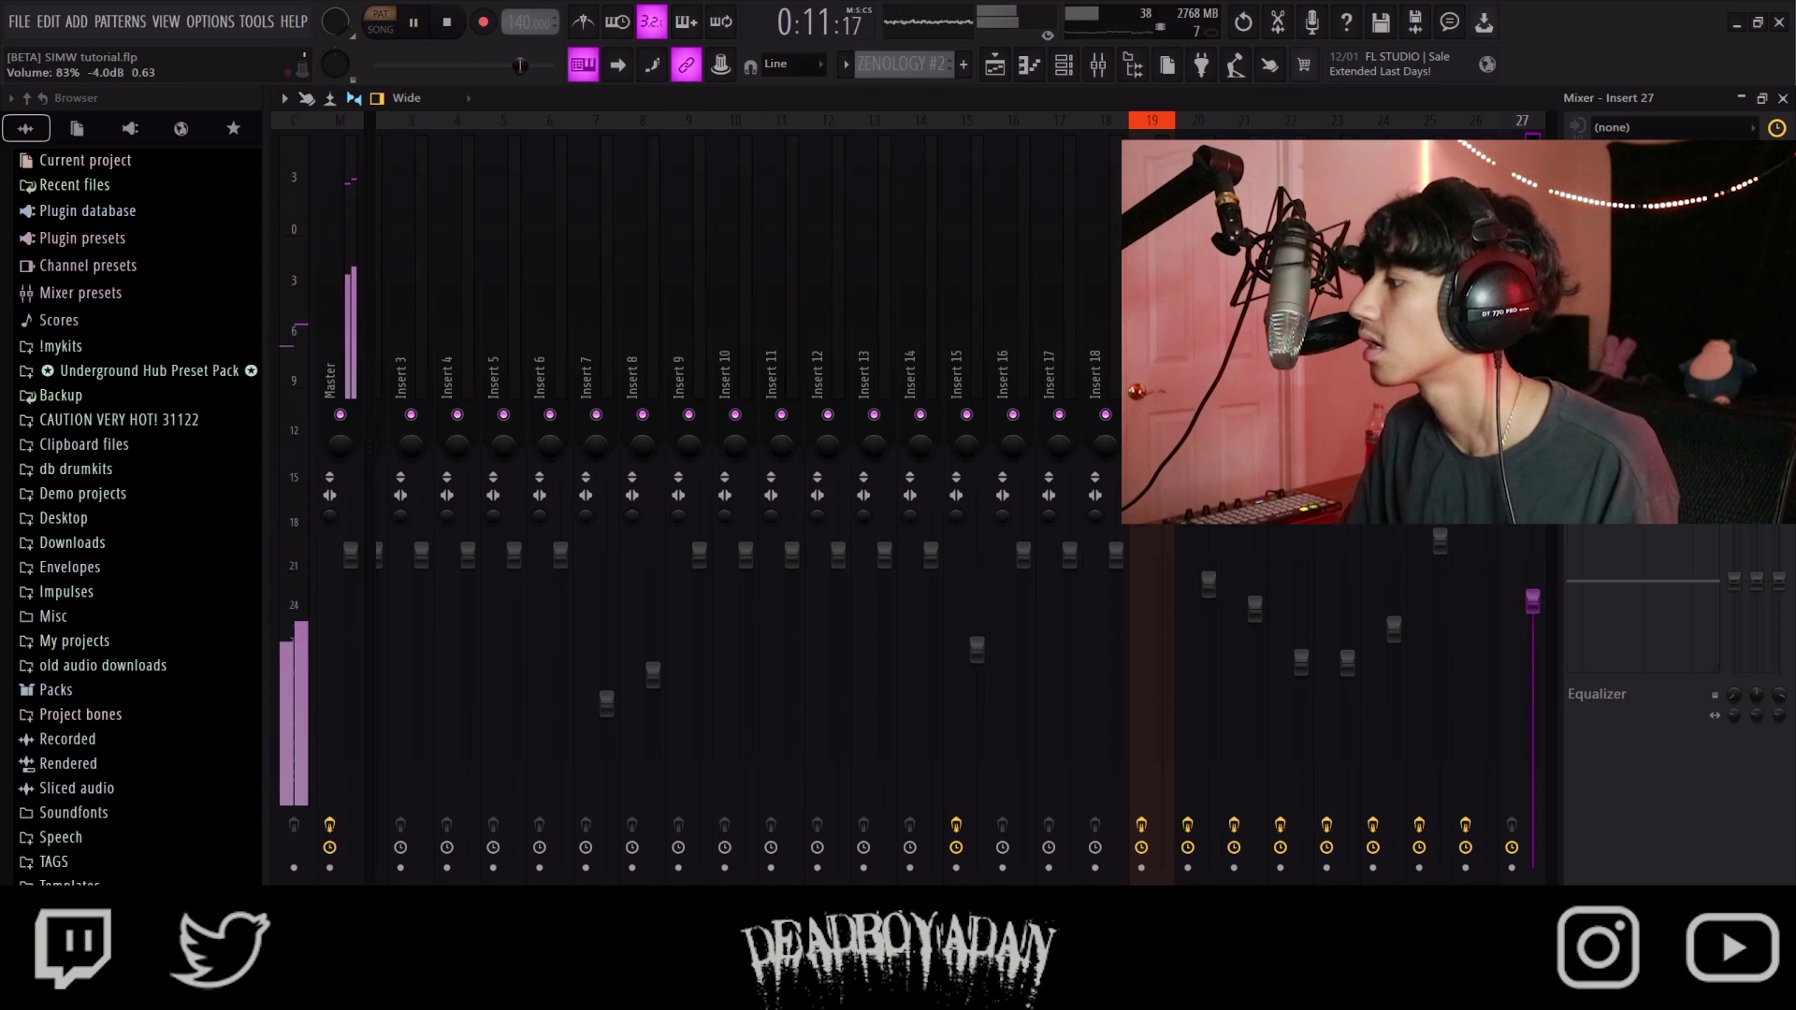
Step: Add Fruity parametric EQ 2 to Insert 27 and cut the lows by moving band 1 to about 149 Hz and -17 dB
click(1578, 163)
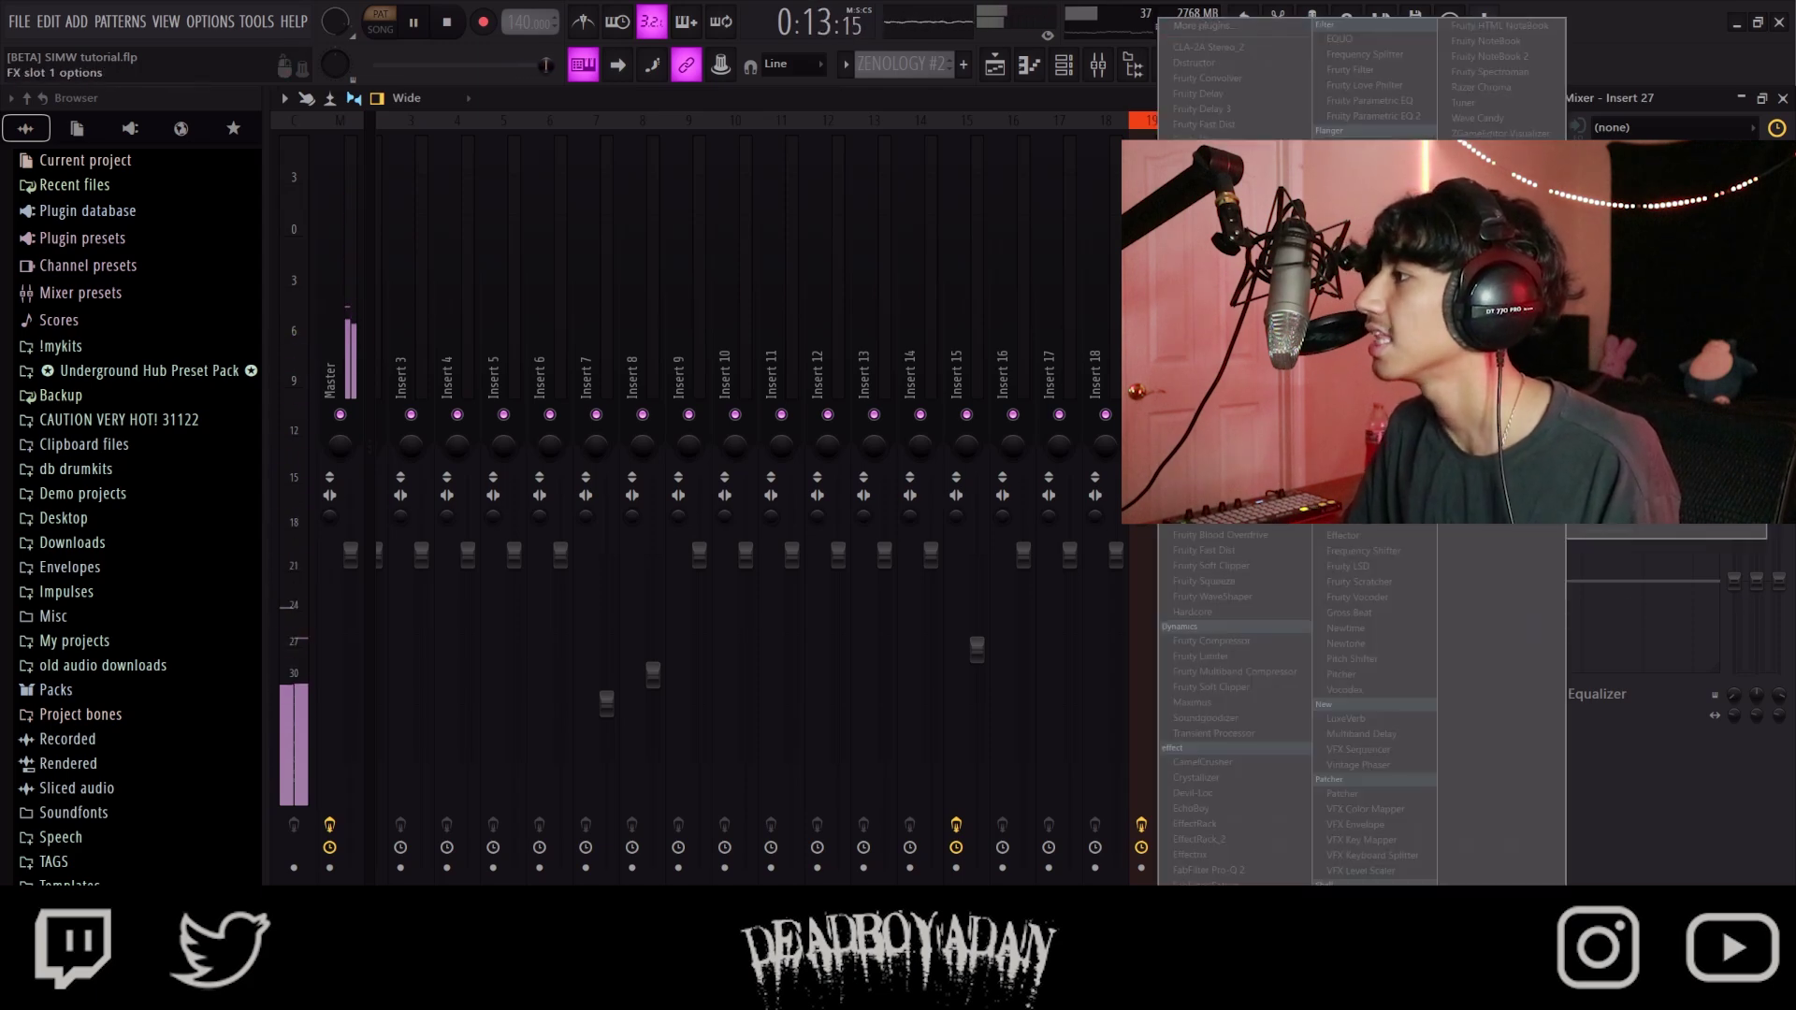
click(1394, 122)
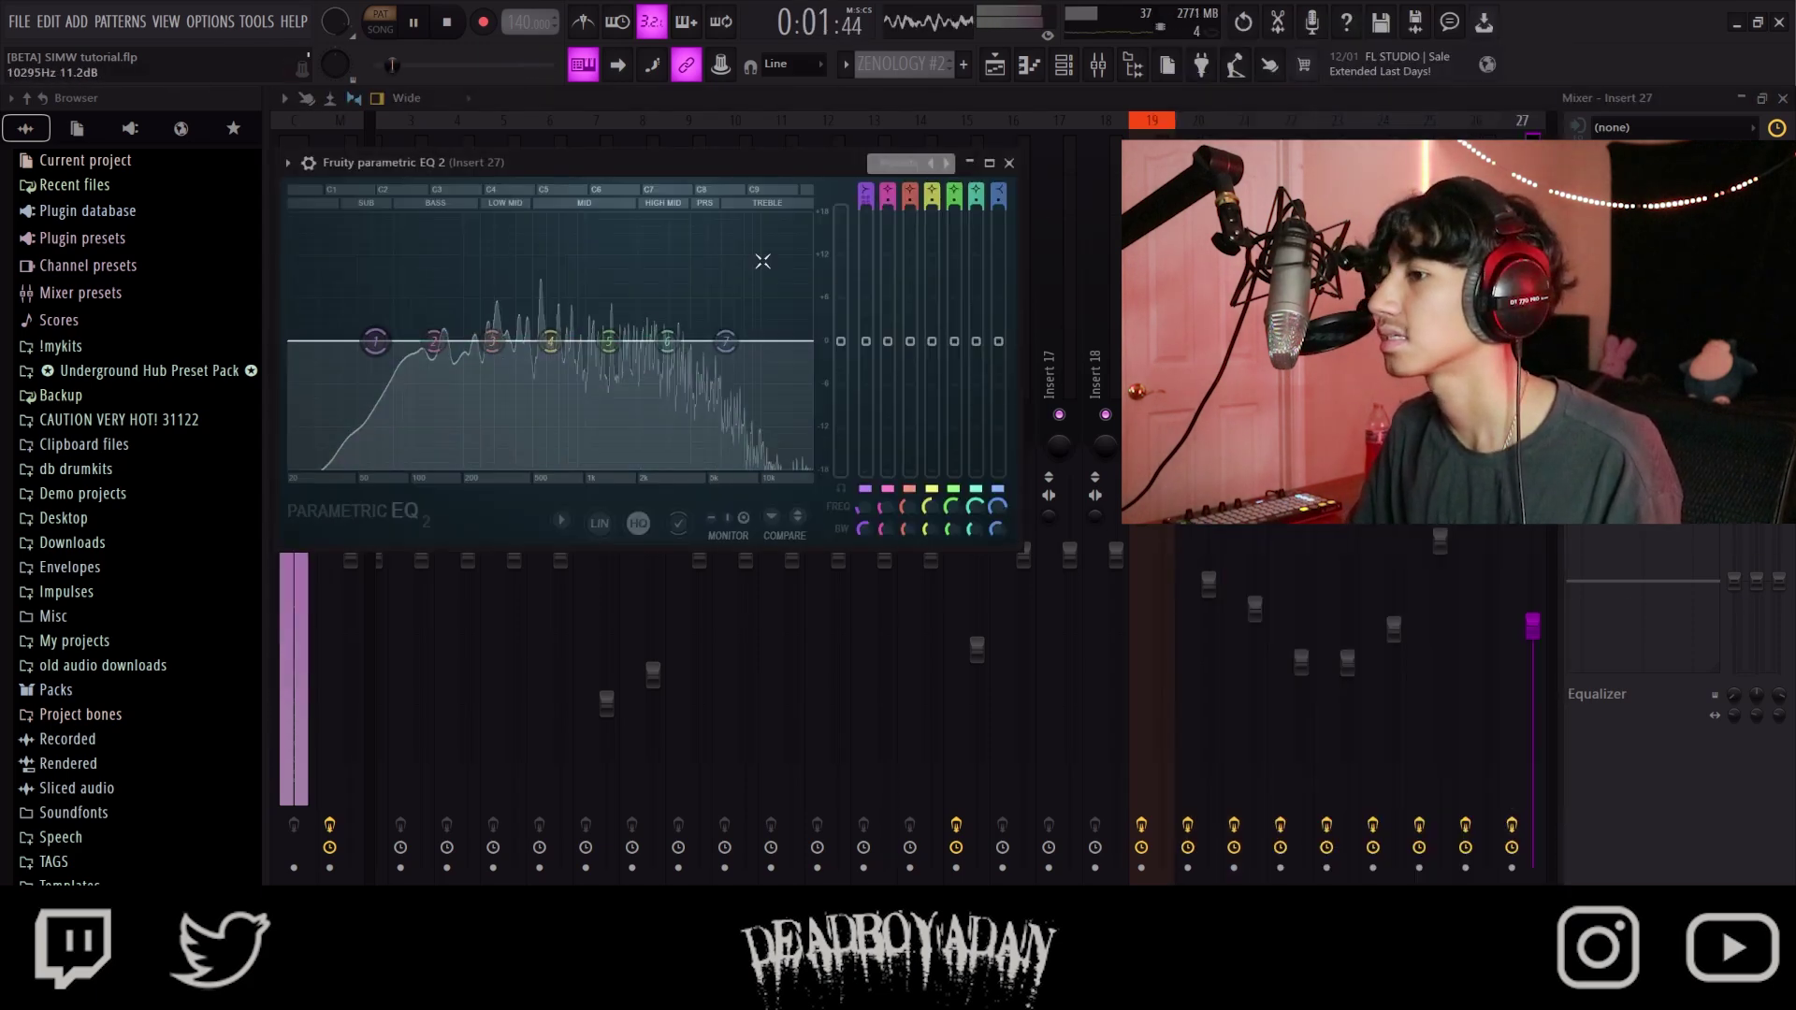
drag(378, 341, 442, 465)
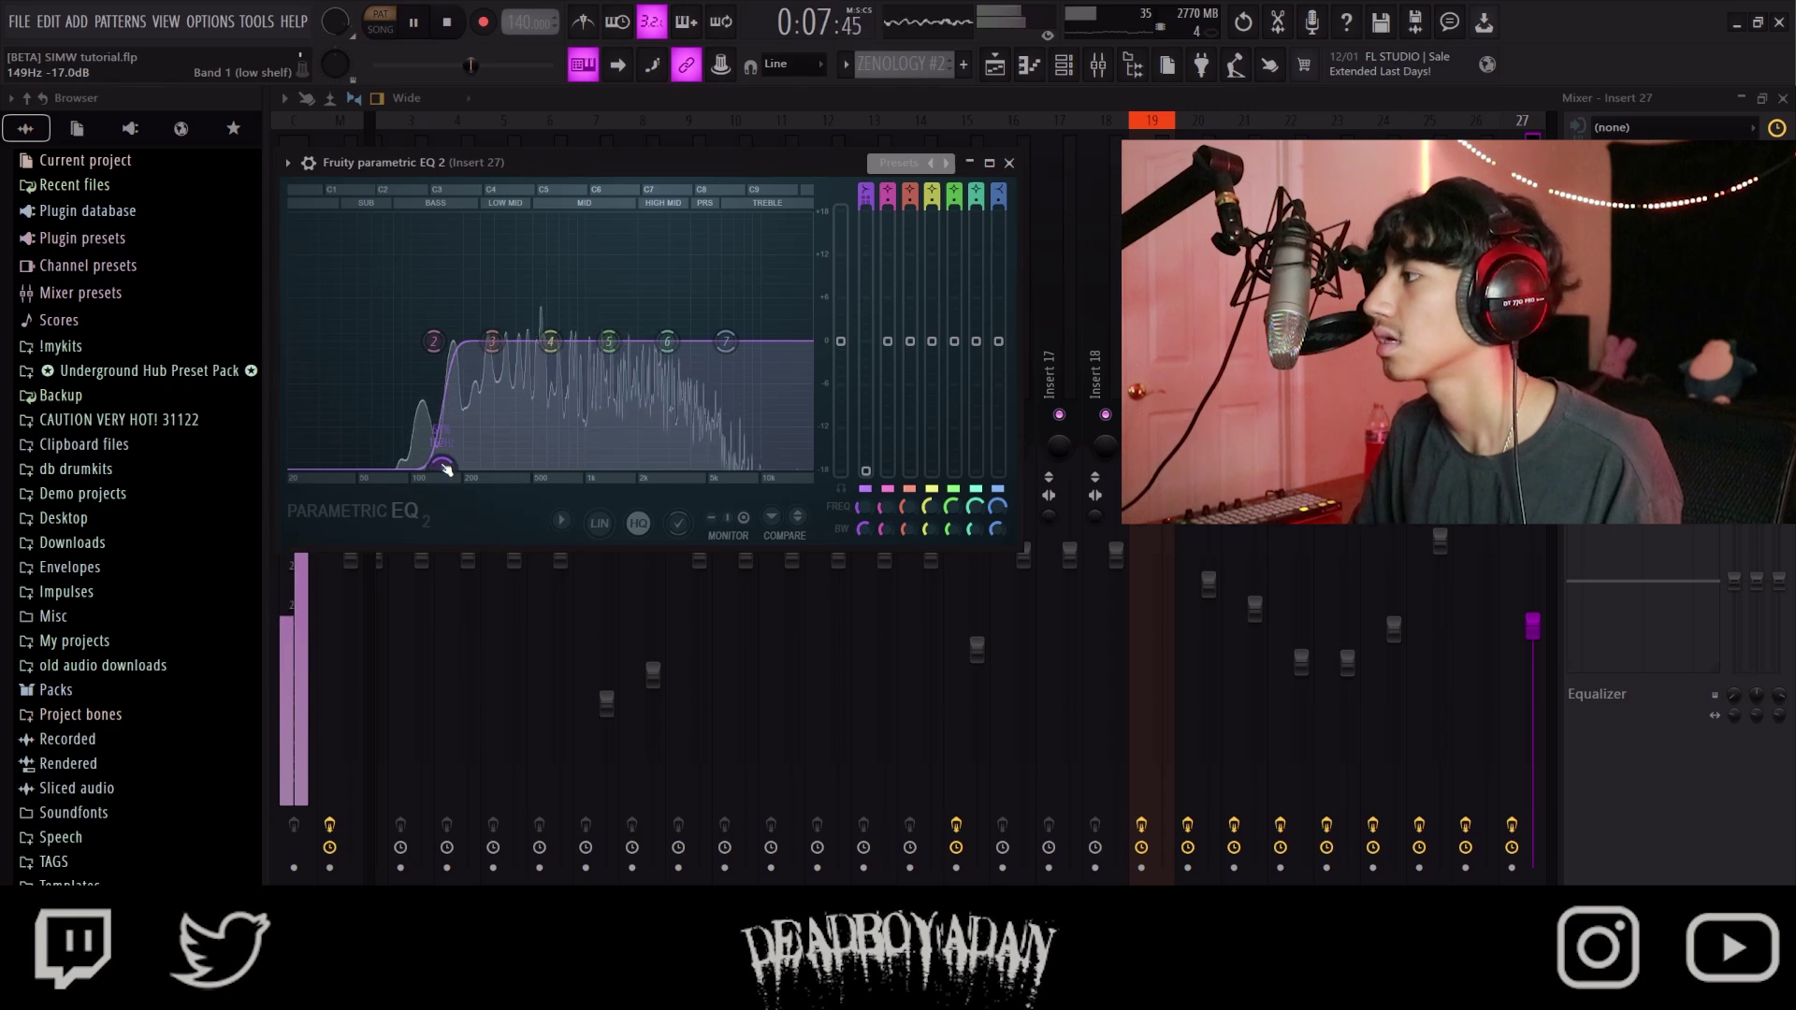
Step: Set Insert 27's volume to about -4.6 dB and reopen the Addictive Keys instrument in its Studio Grand gallery
drag(1545, 636, 1539, 612)
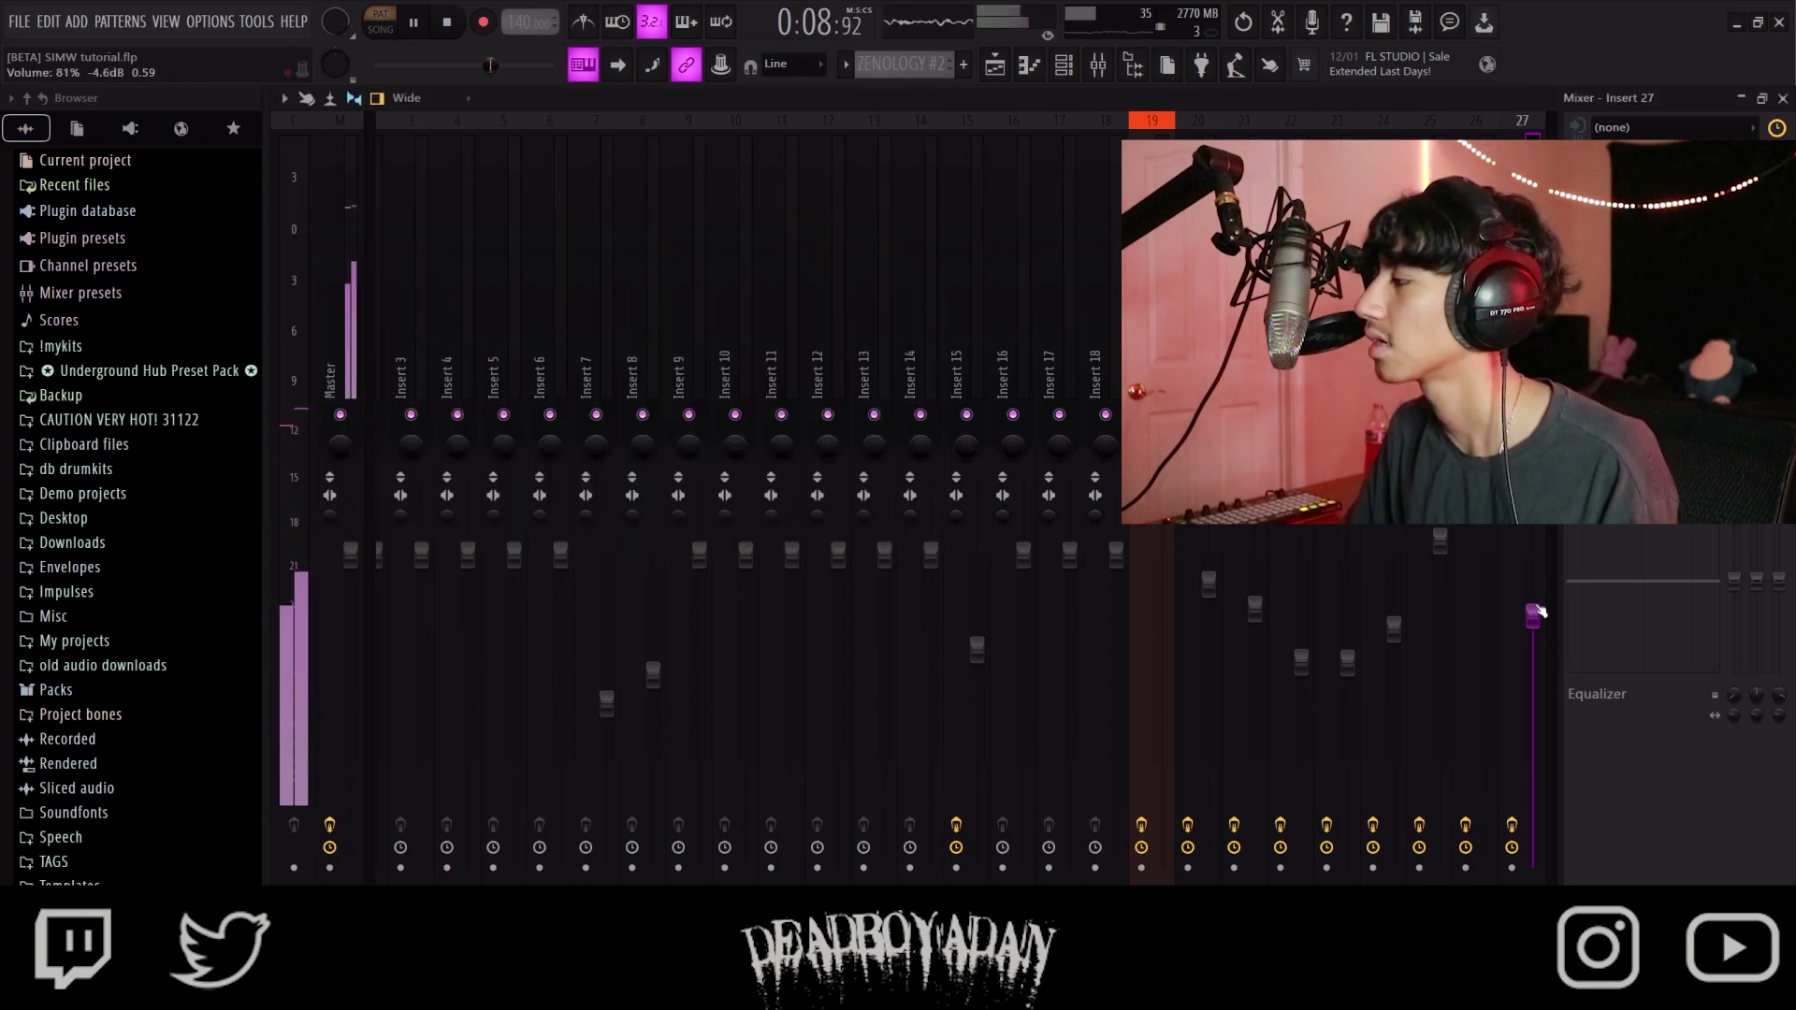
click(1783, 98)
click(1012, 164)
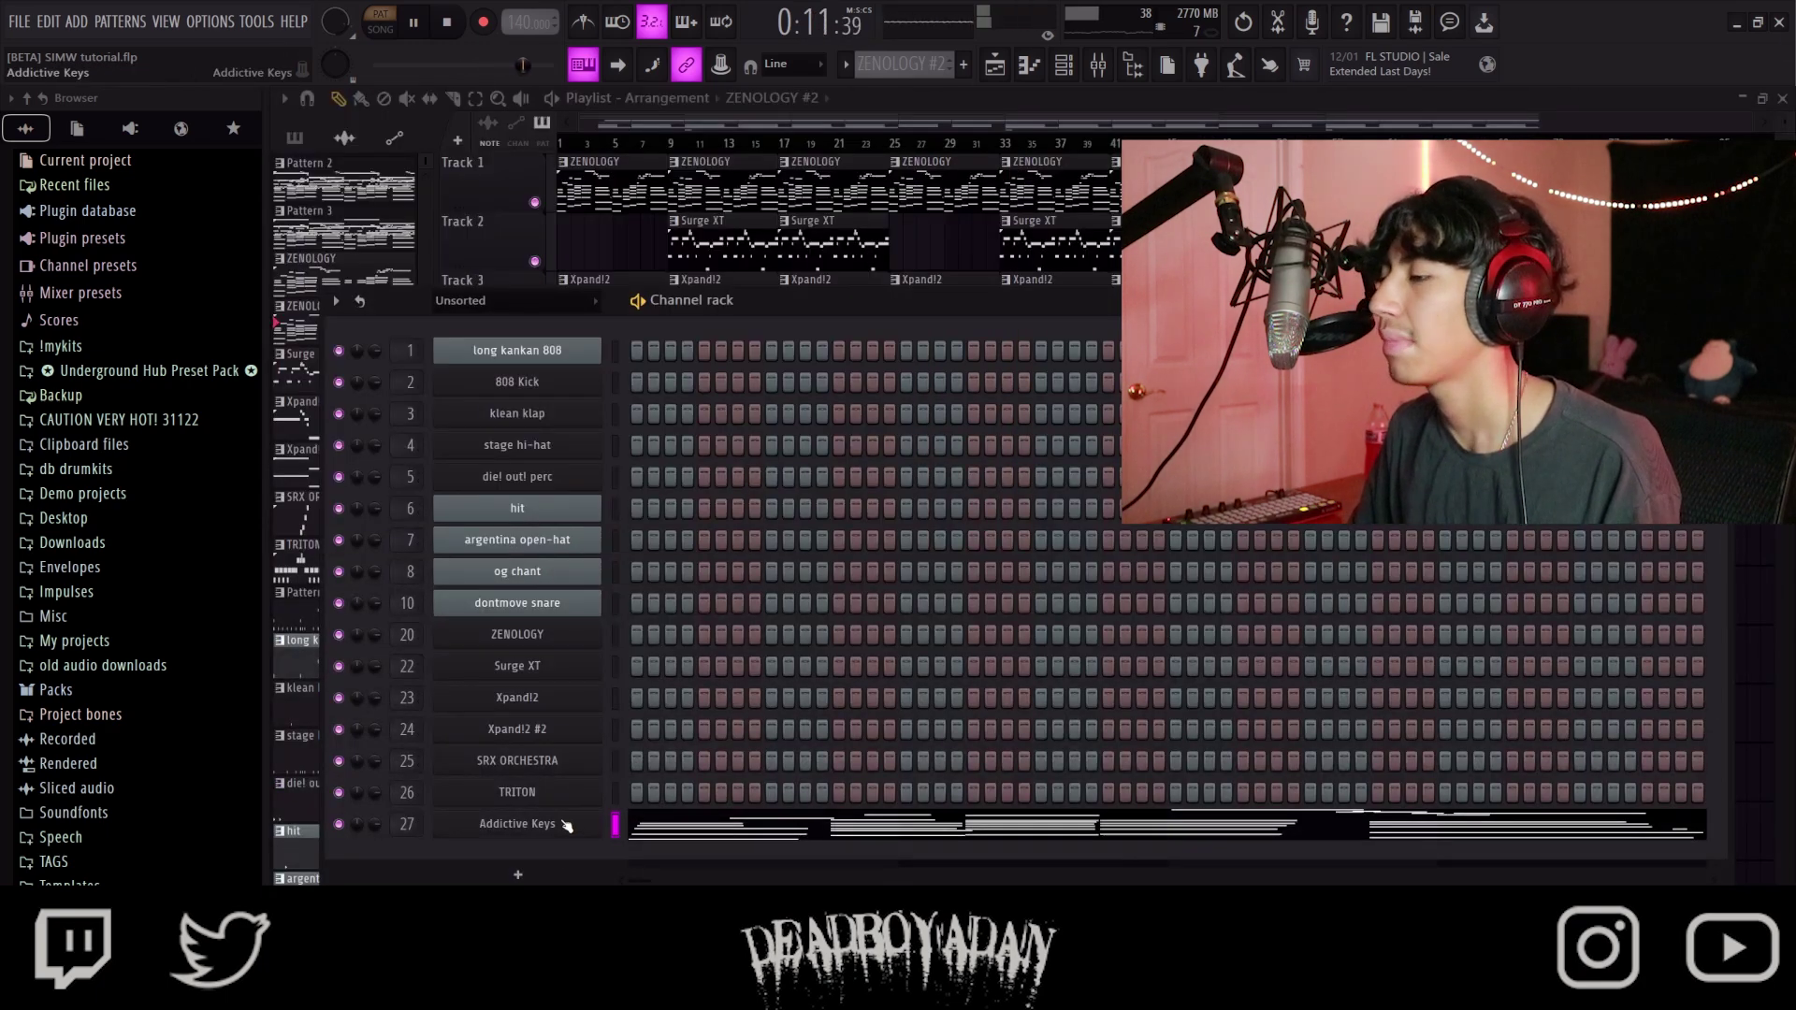
click(517, 824)
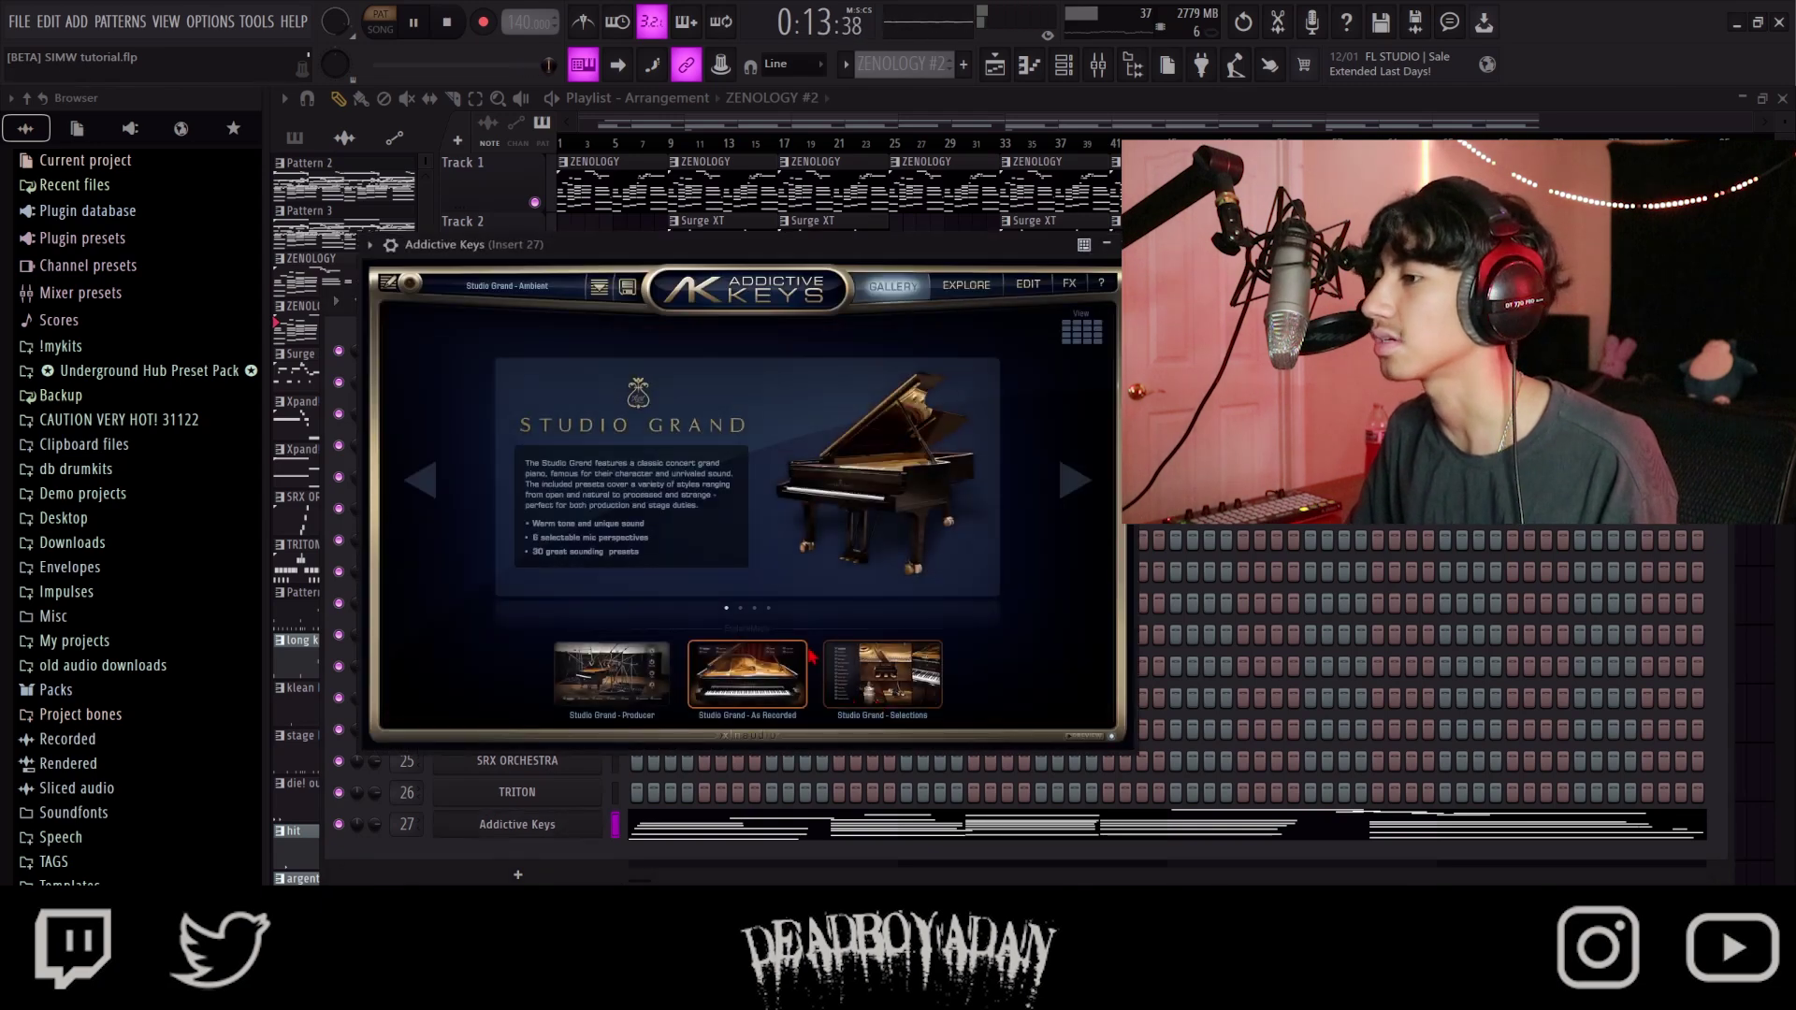
click(806, 657)
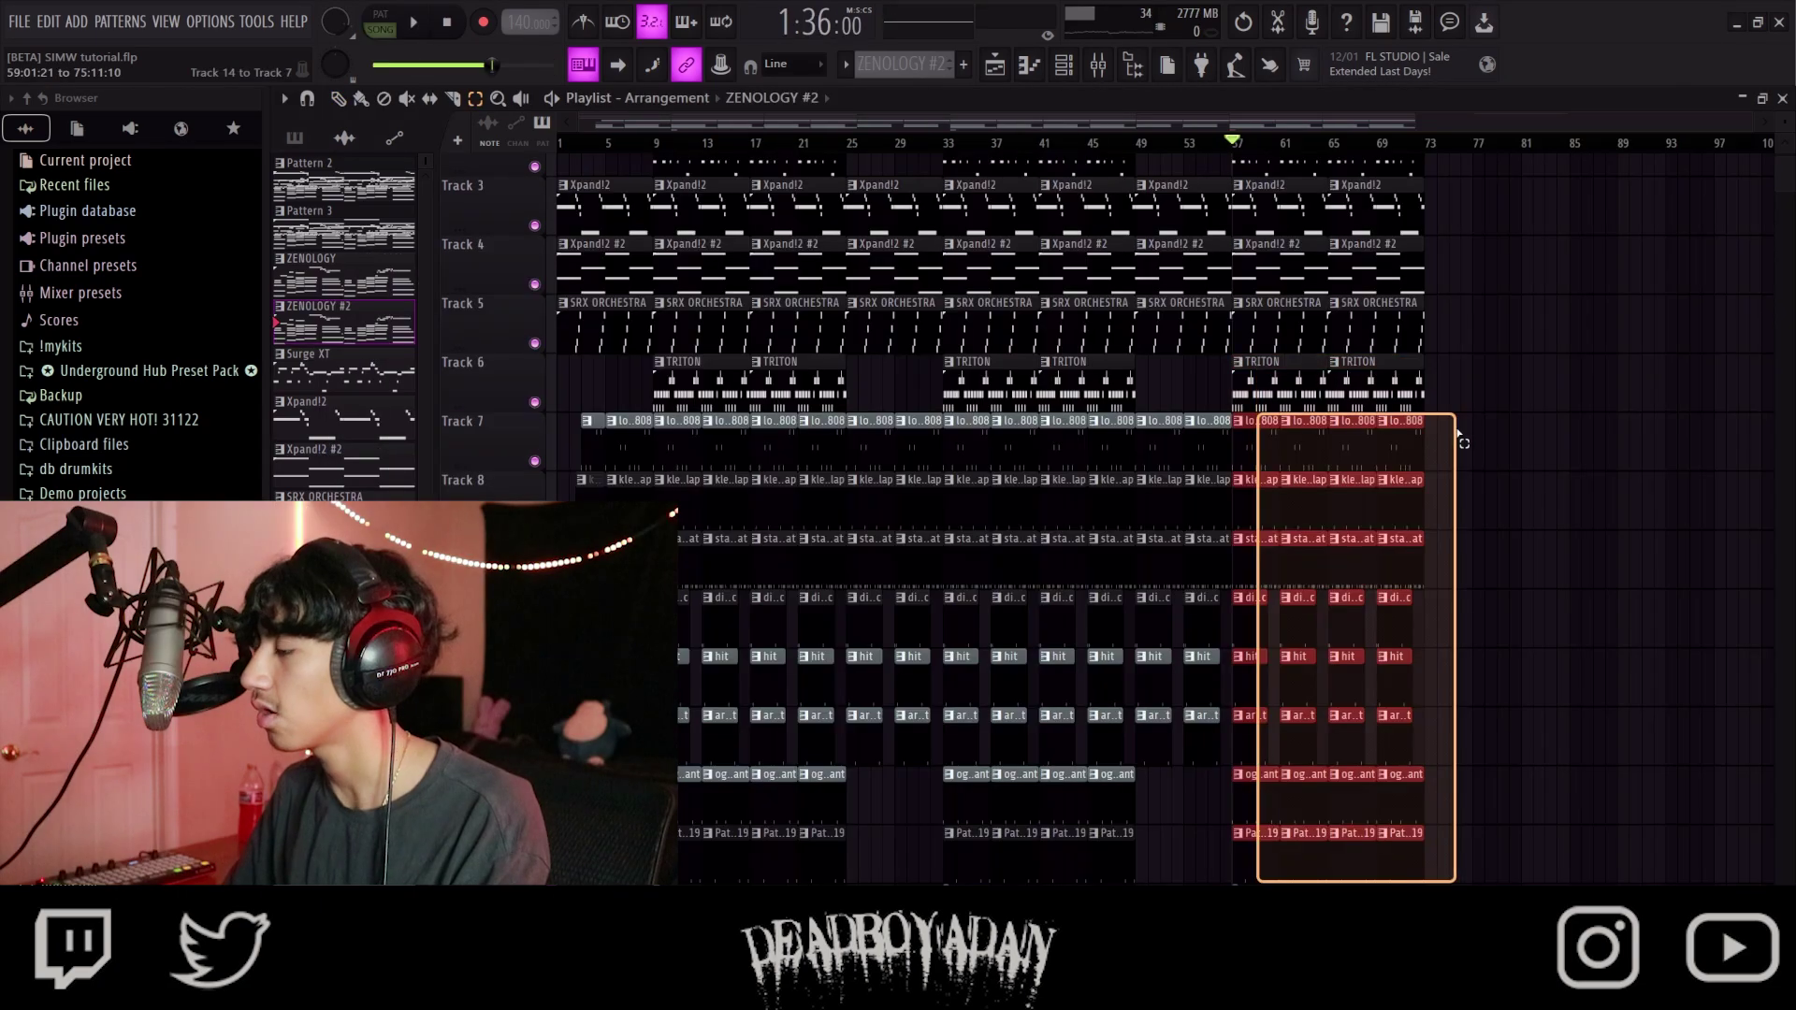
Step: Clear the drum, 808, ZENOLOGY and Surge XT clips from bar 57 onward and place the ZENOLOGY #2 clip on Track 7 at bar 57
key(Delete)
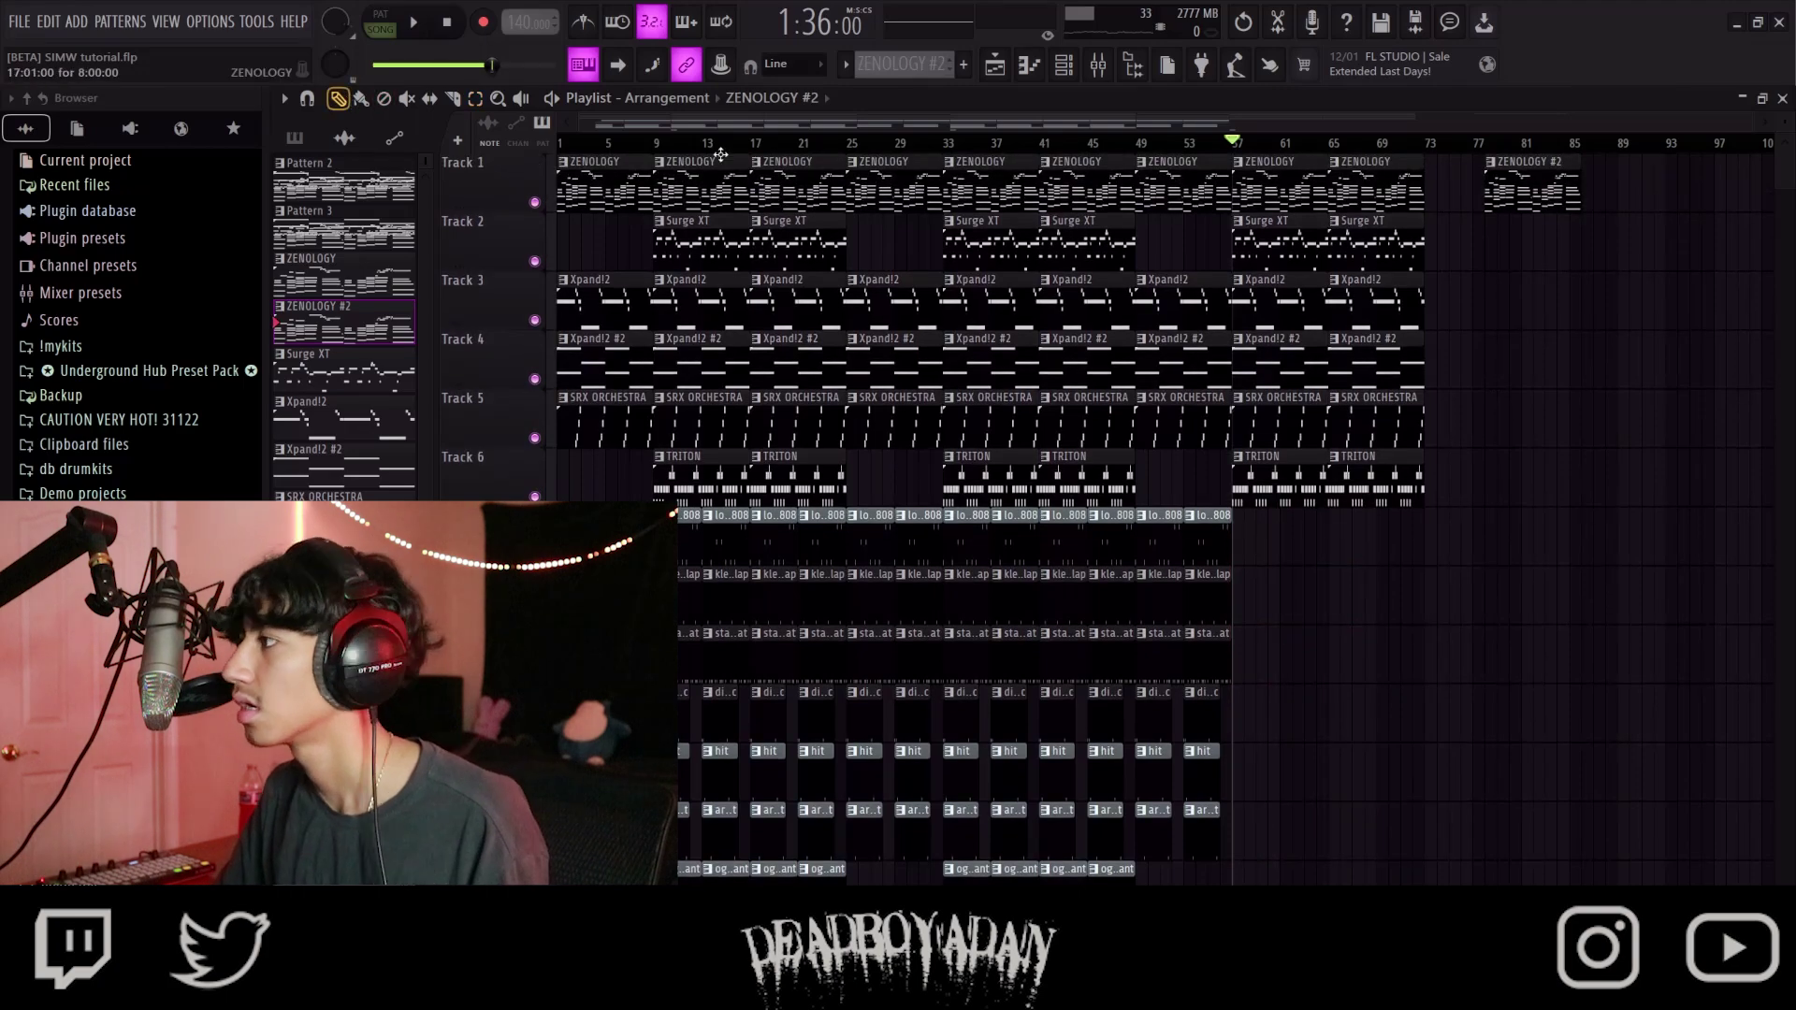
drag(1527, 165, 1274, 517)
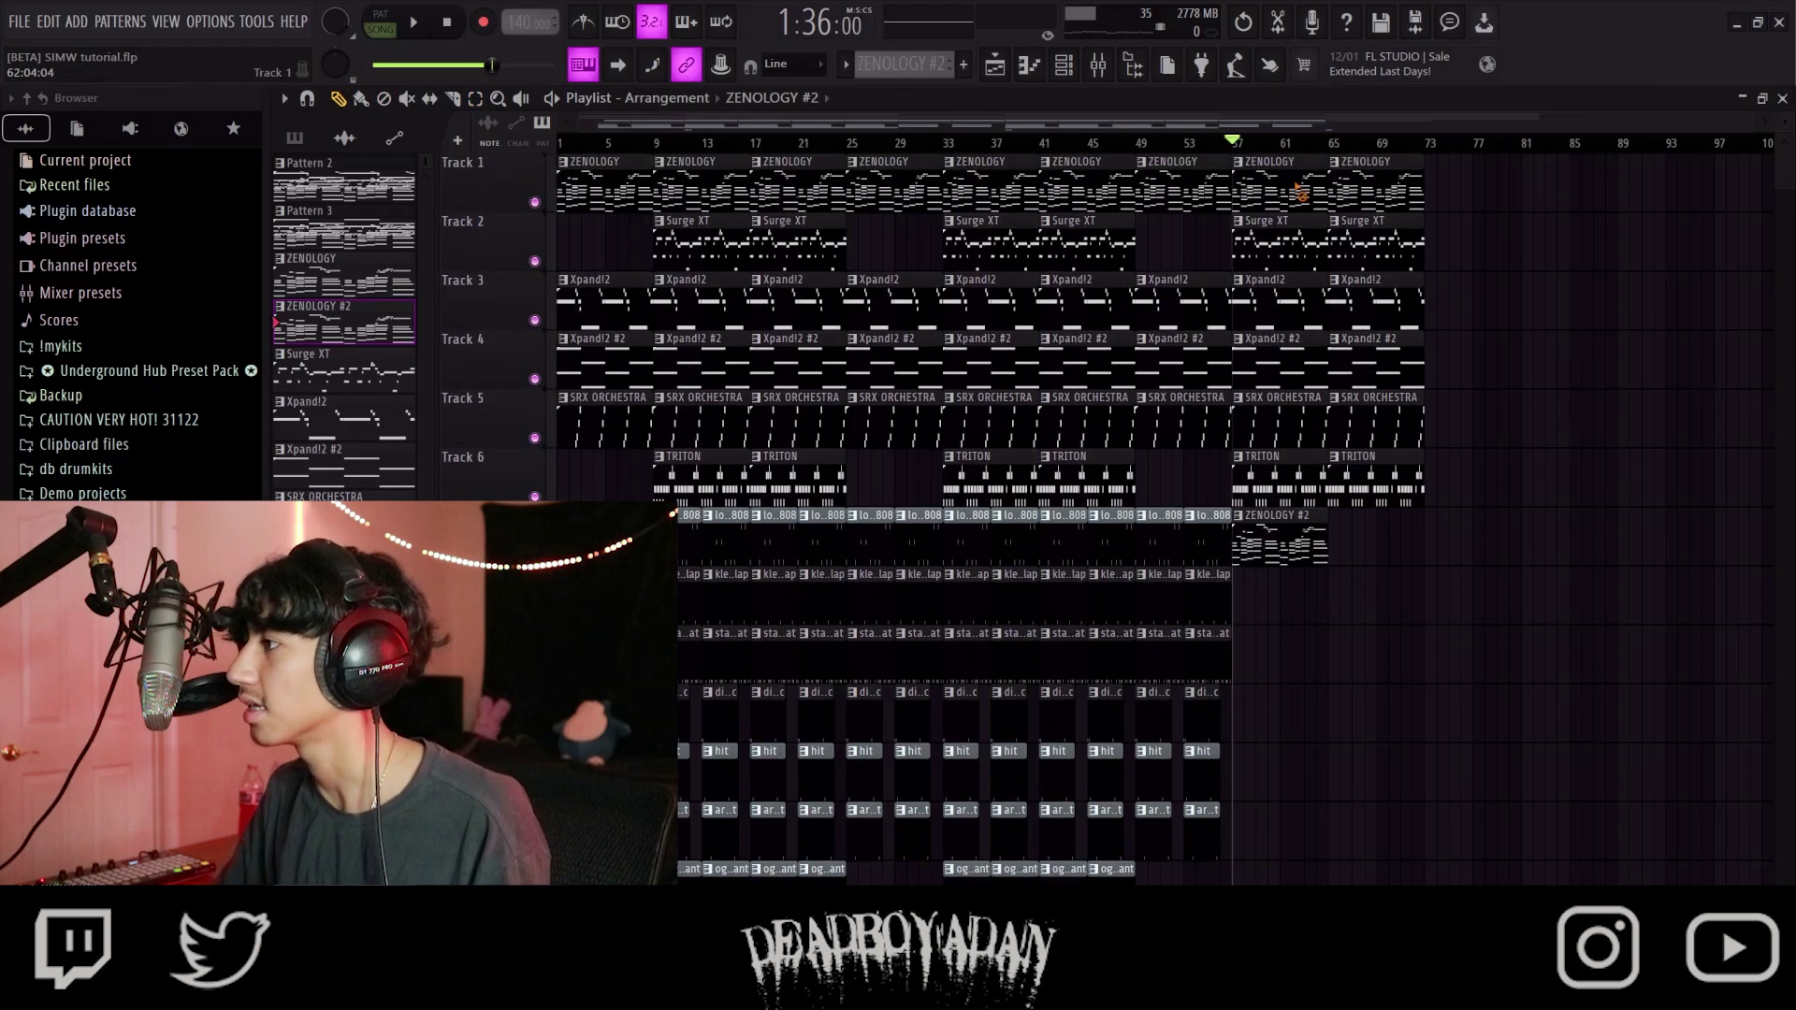
scroll(1365, 259, up, 4)
right_click(1365, 260)
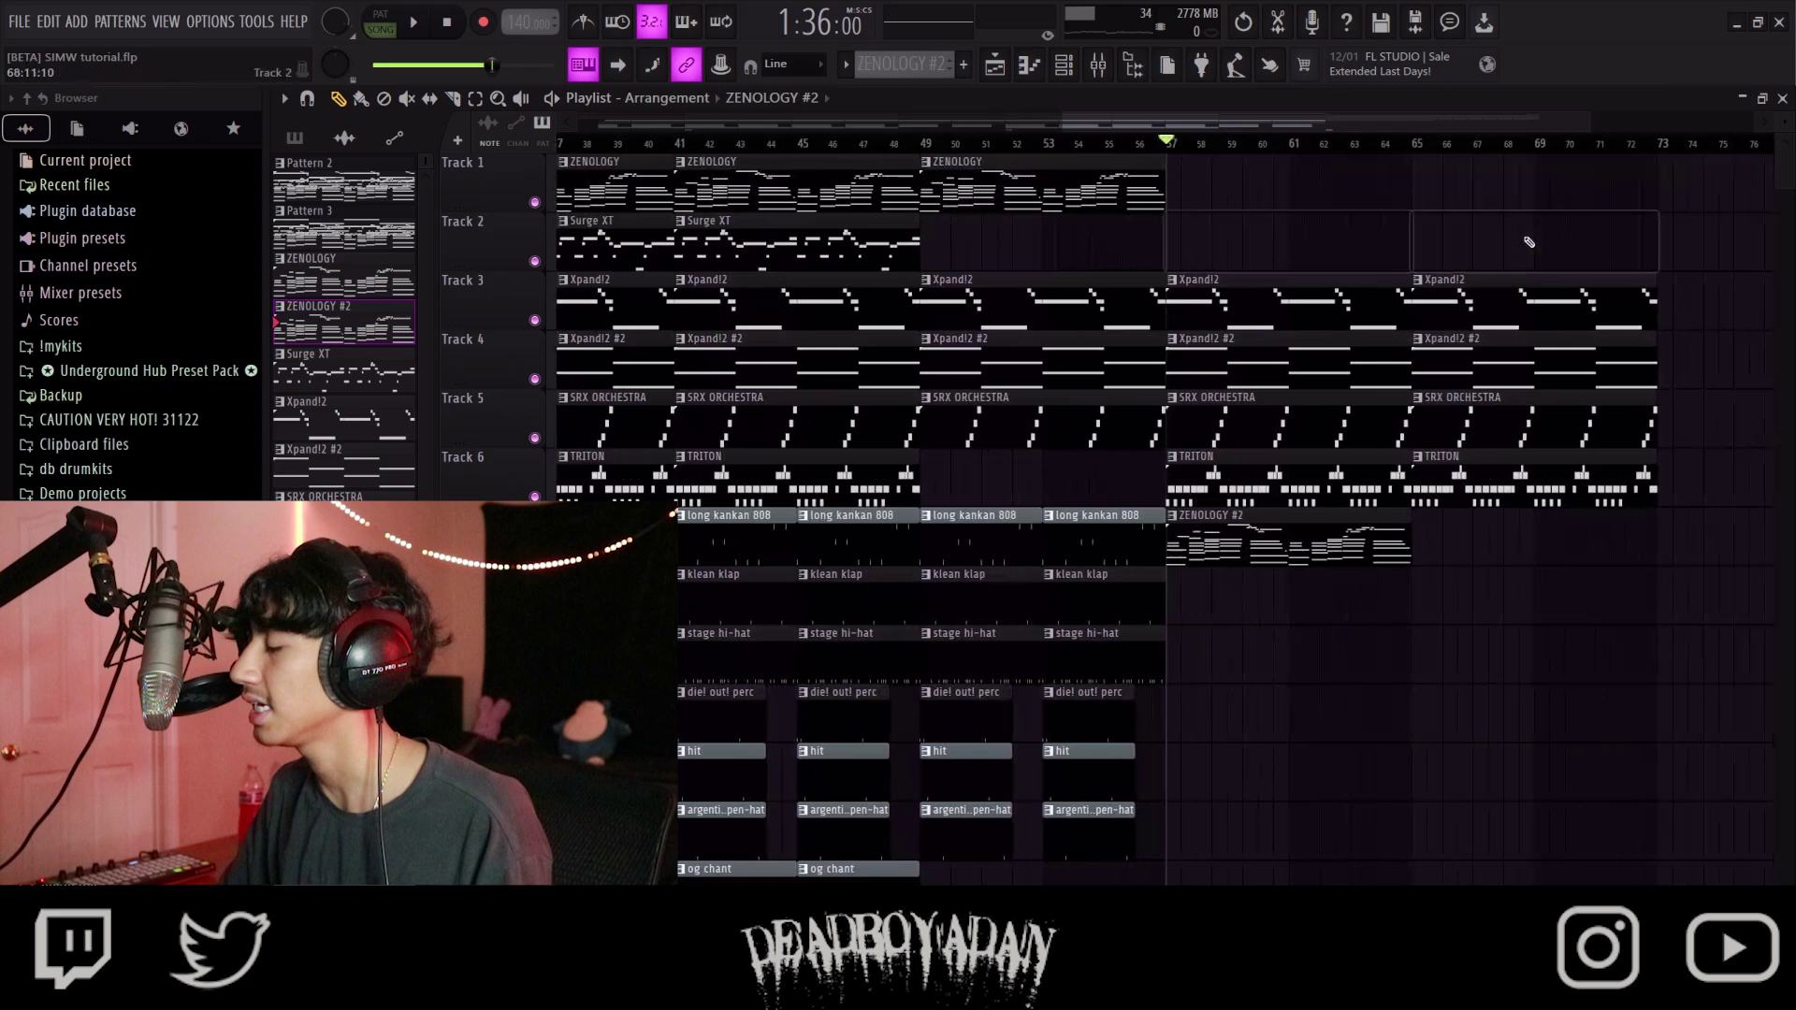
Step: Play the arrangement from the beginning to listen through the song
click(1110, 145)
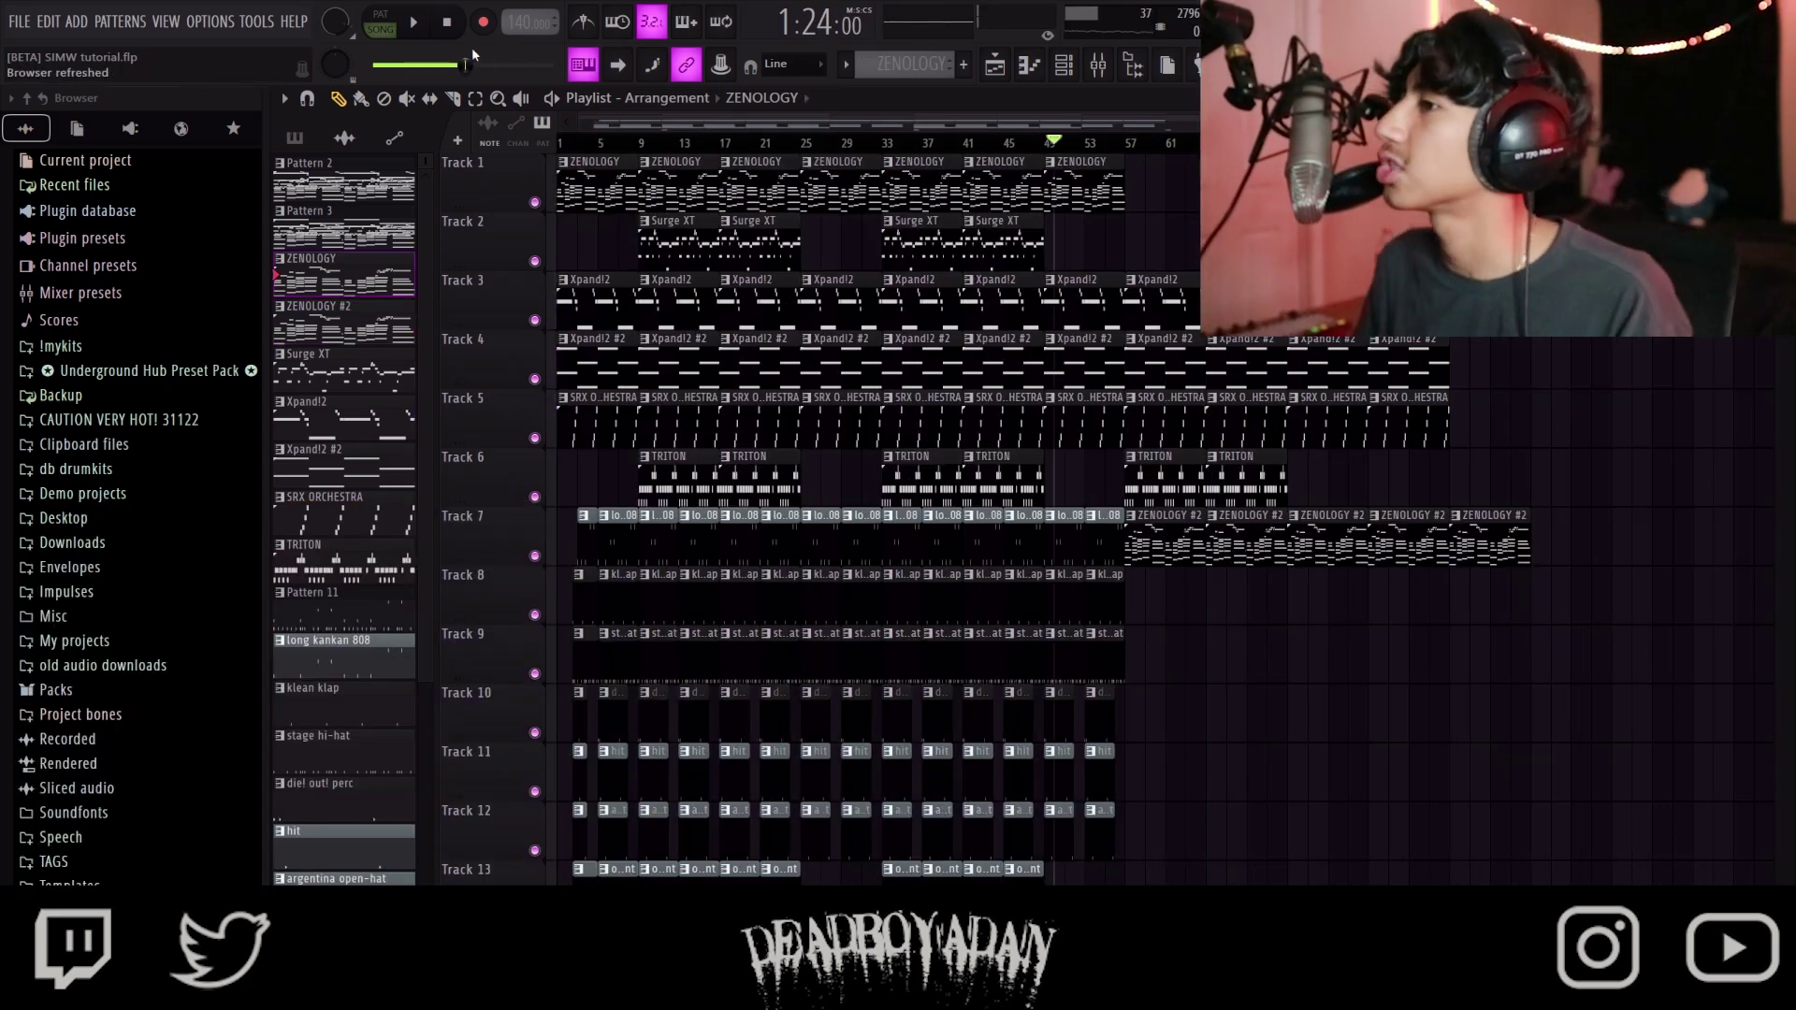
key(space)
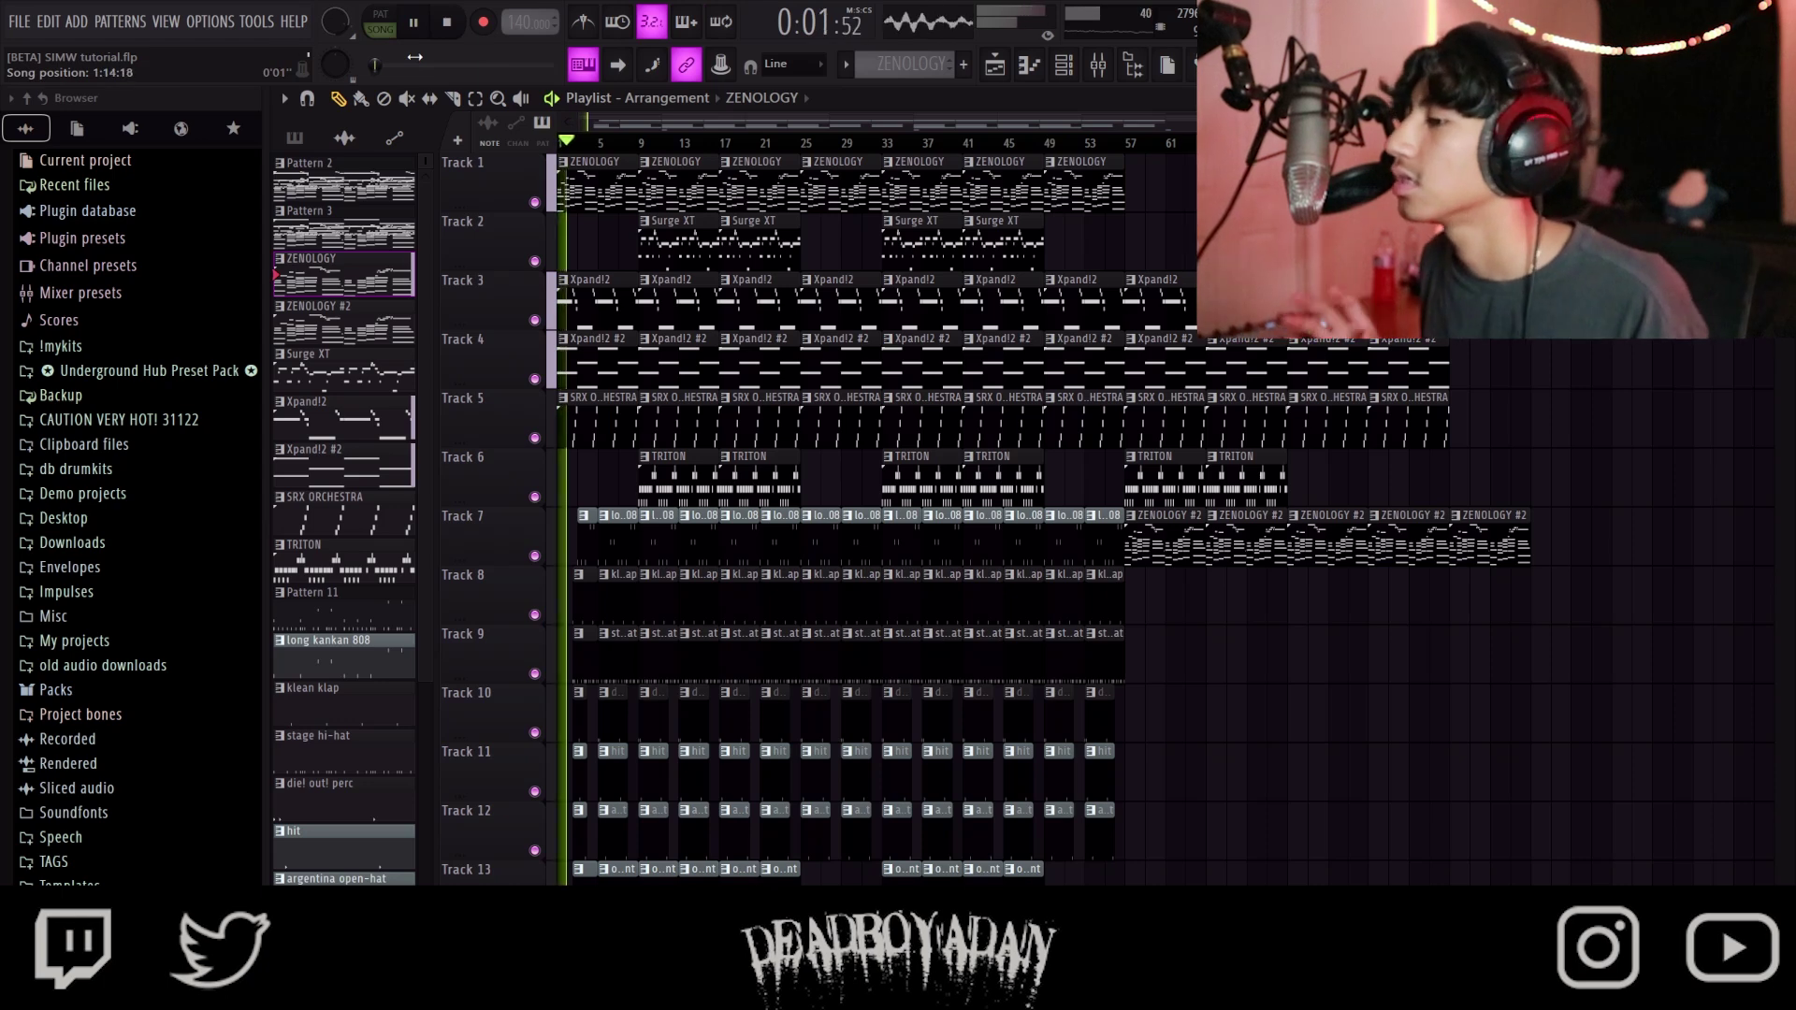